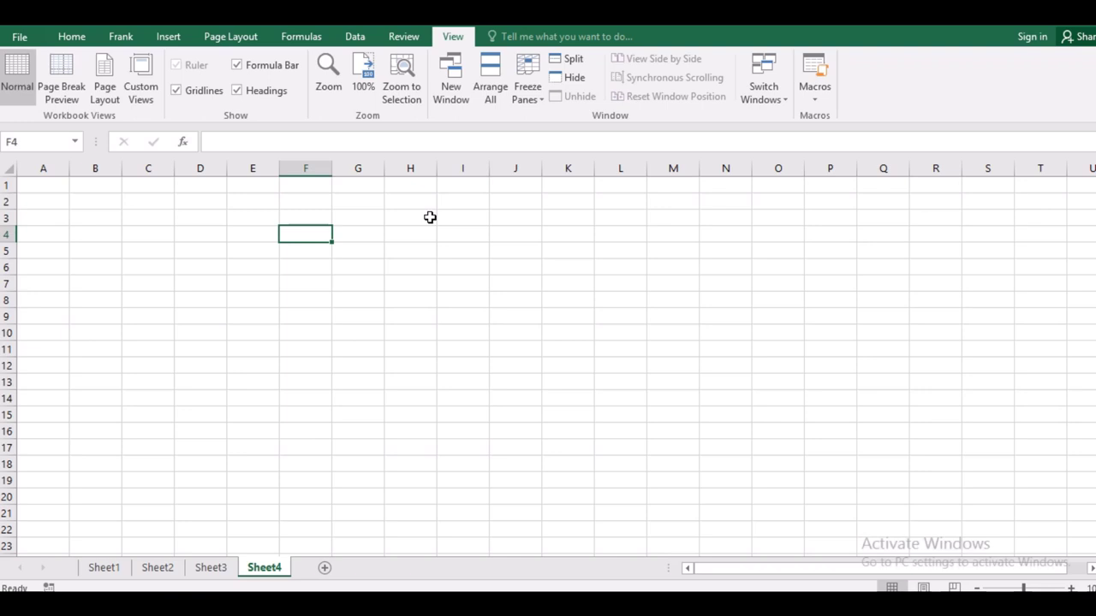
# Step: Show gridlines on Sheet4 and bring up the Insert ribbon
pyautogui.click(247, 231)
pyautogui.click(175, 90)
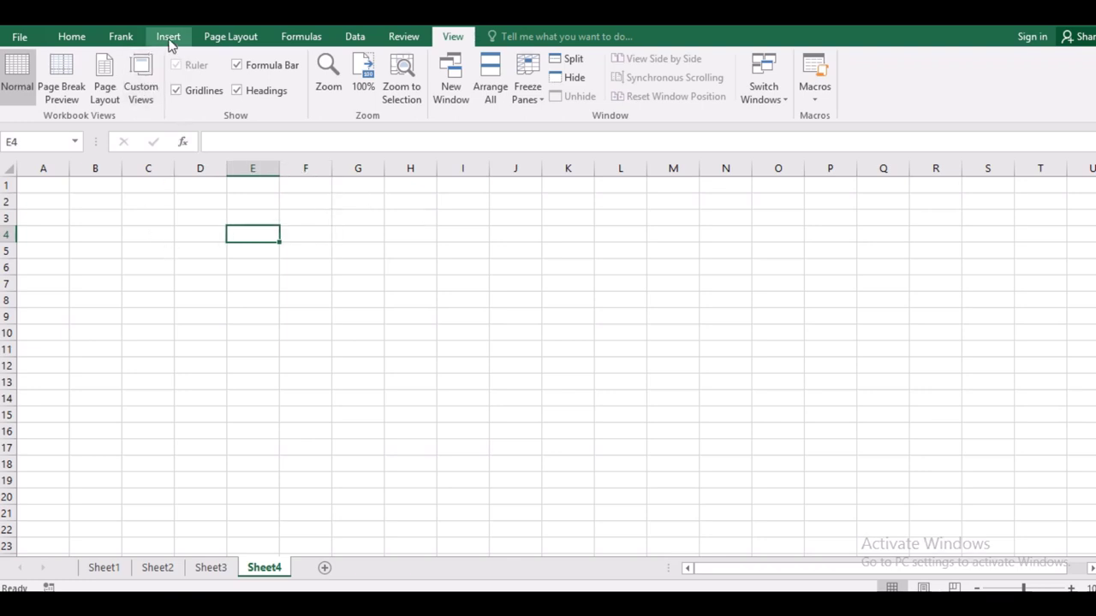
pyautogui.click(170, 43)
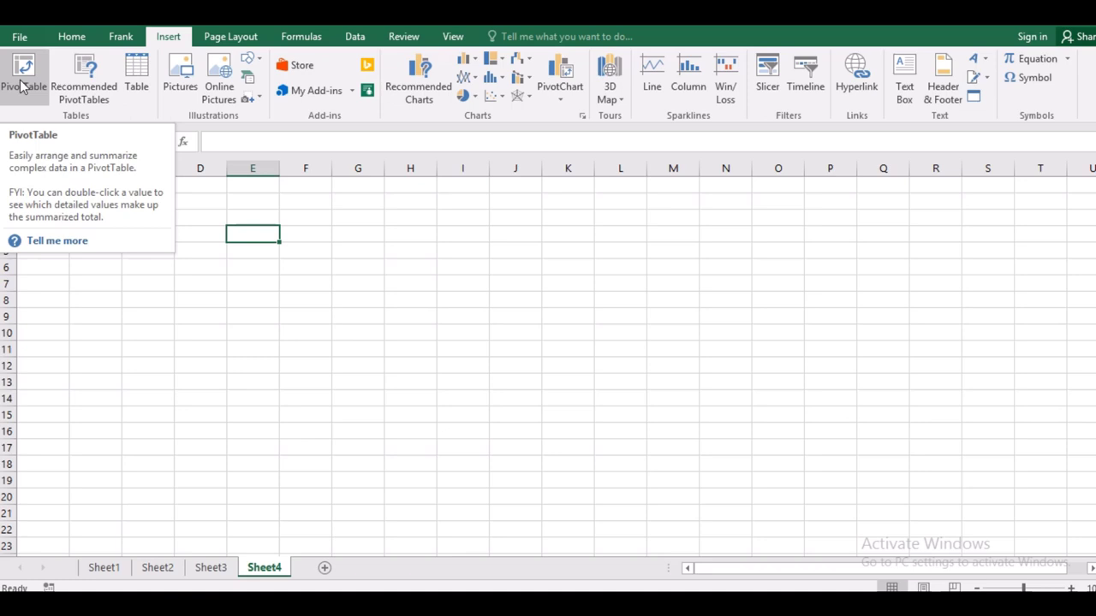
# Step: Try selecting several cell ranges, ending with F2:J4 selected
pyautogui.click(285, 217)
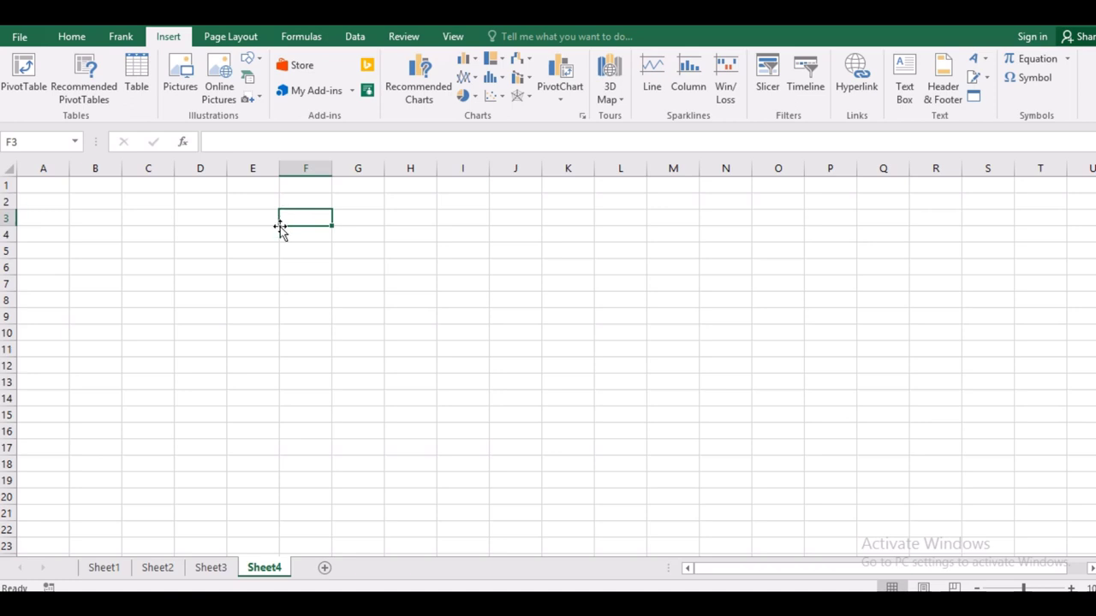
pyautogui.click(255, 253)
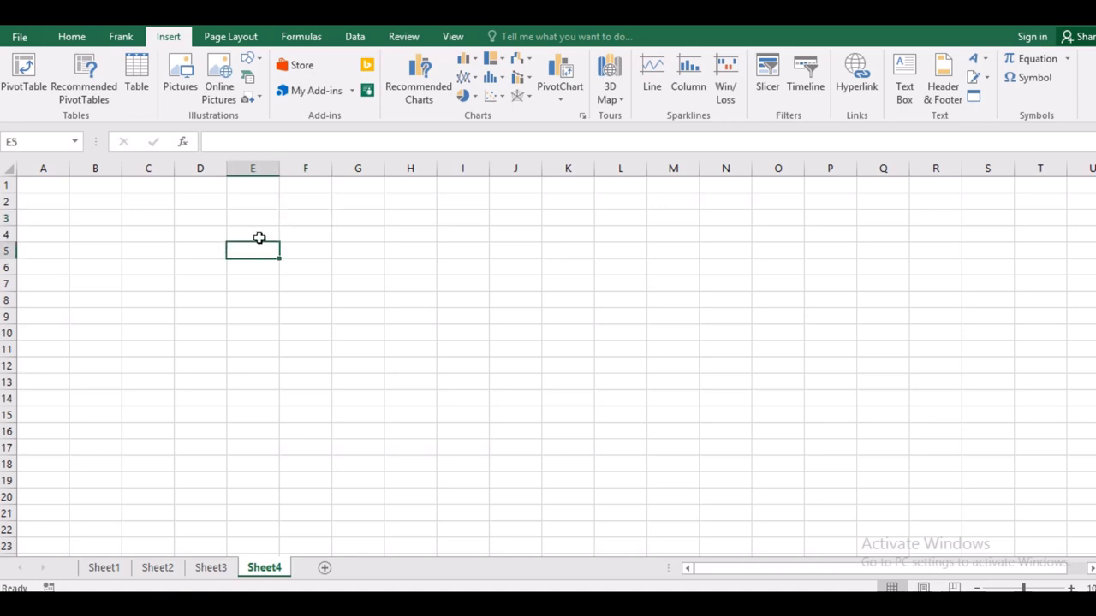
pyautogui.moveTo(260, 238); pyautogui.dragTo(321, 245)
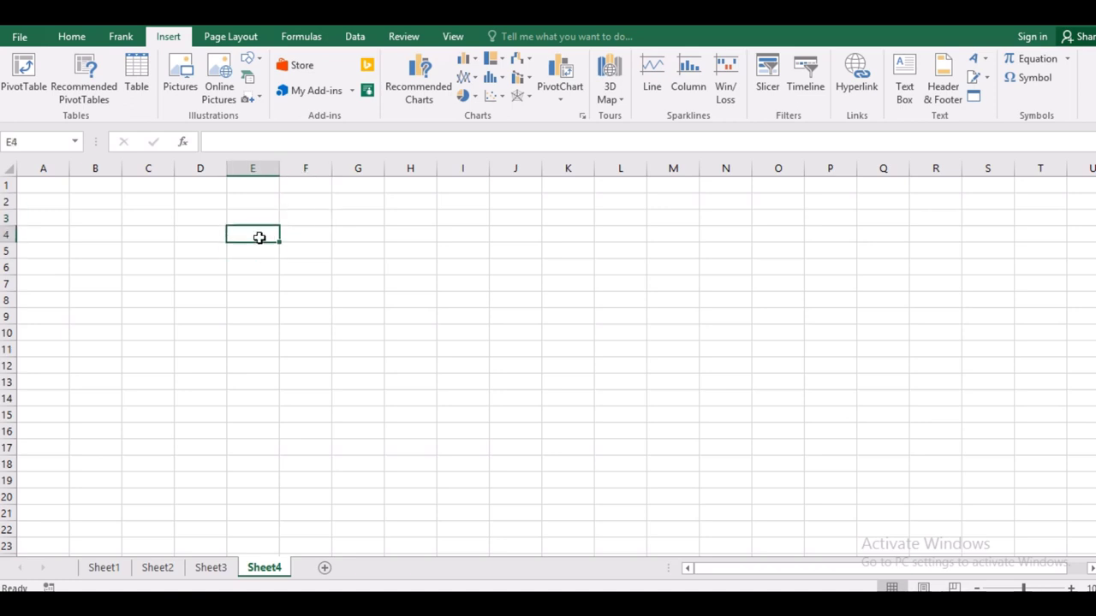
pyautogui.click(335, 267)
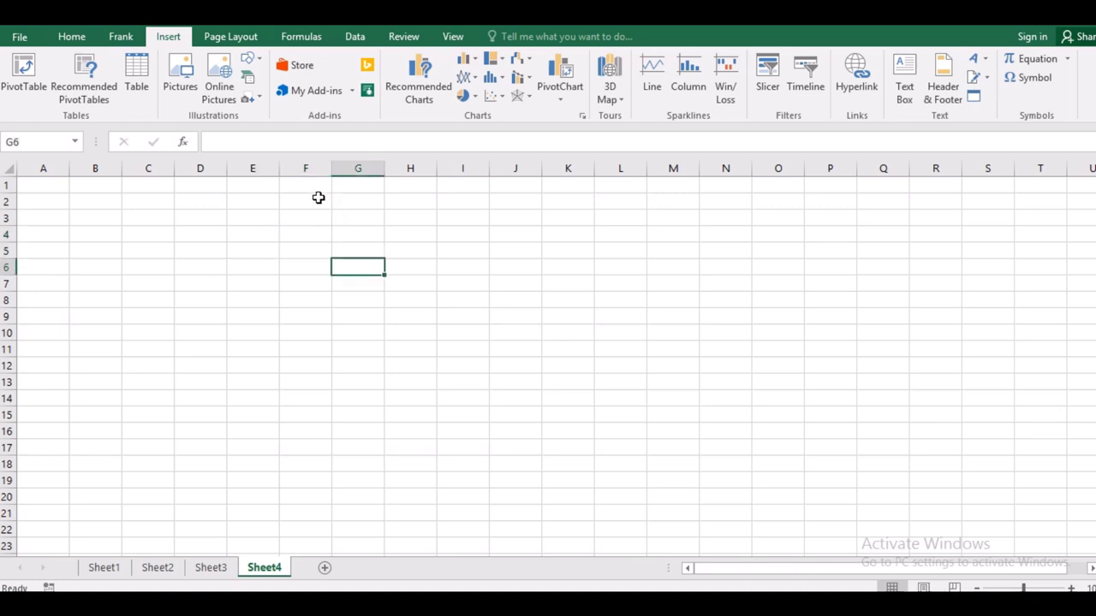
pyautogui.moveTo(318, 199); pyautogui.dragTo(557, 242)
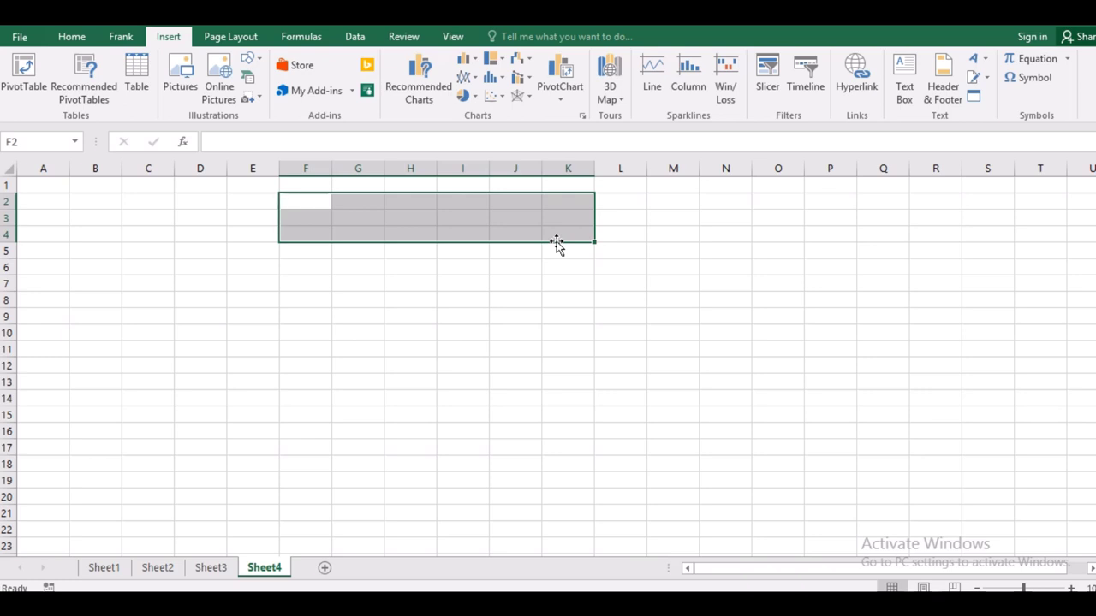
# Step: Merge and center H2:M5, then enter the title 'Marketing Co'
pyautogui.click(512, 297)
pyautogui.click(375, 200)
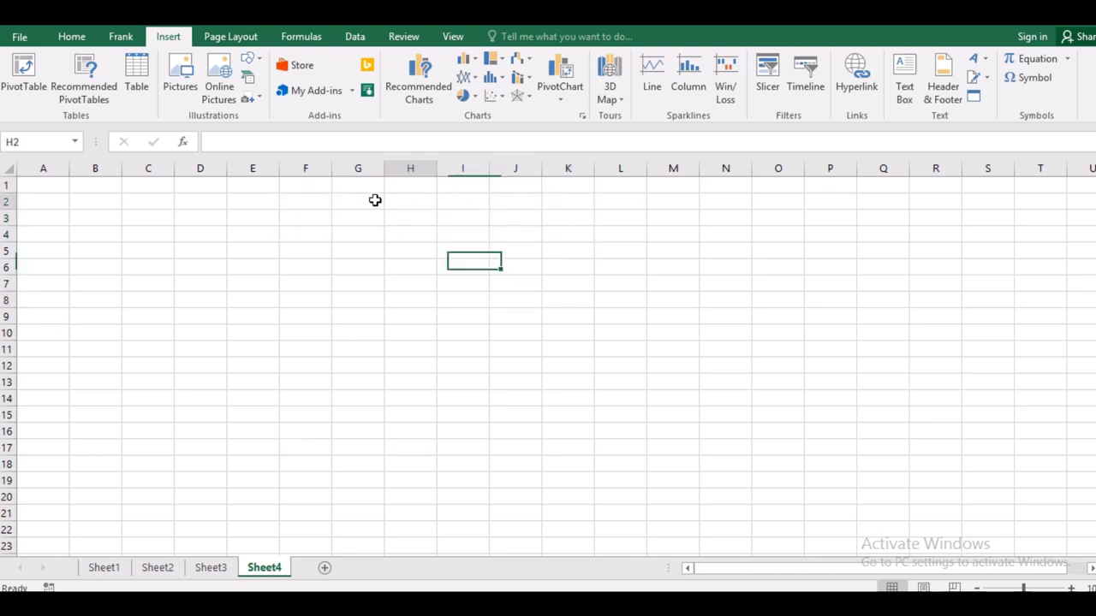
pyautogui.moveTo(375, 200); pyautogui.dragTo(676, 250)
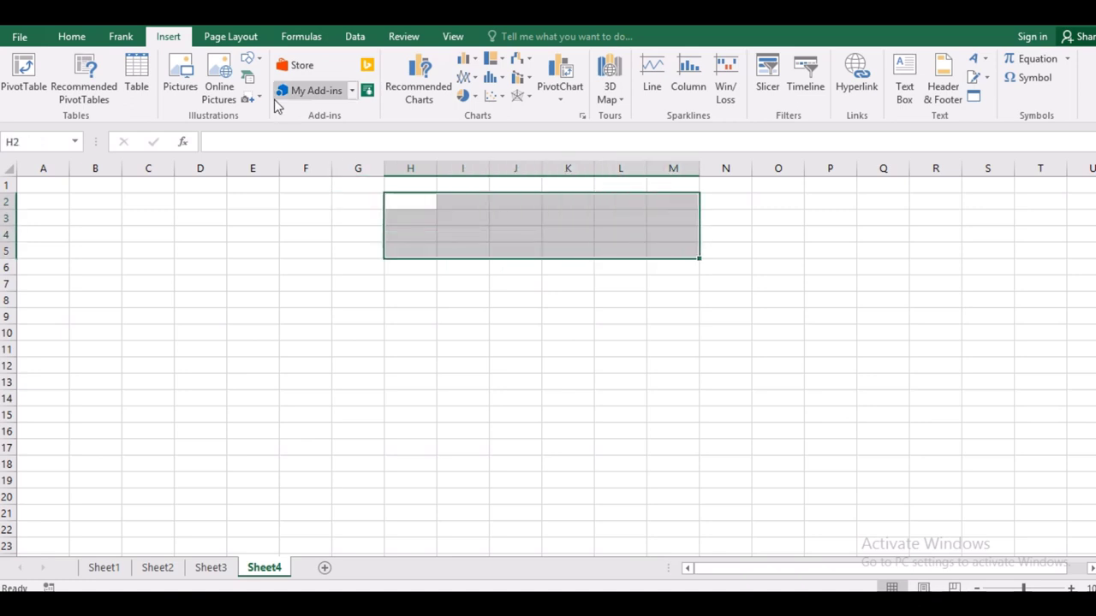
pyautogui.click(72, 37)
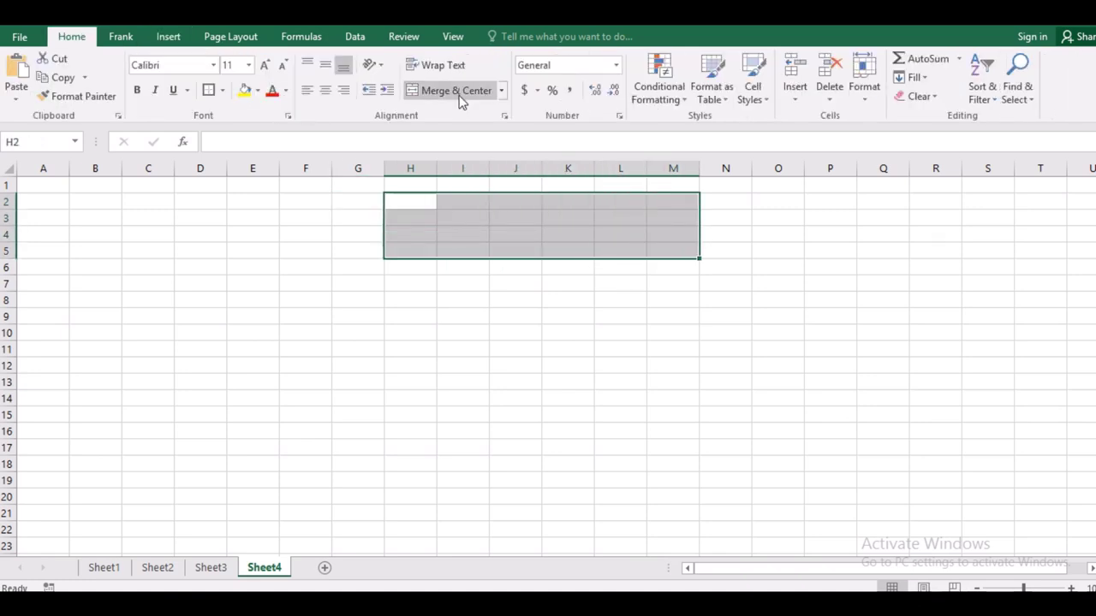
pyautogui.click(461, 96)
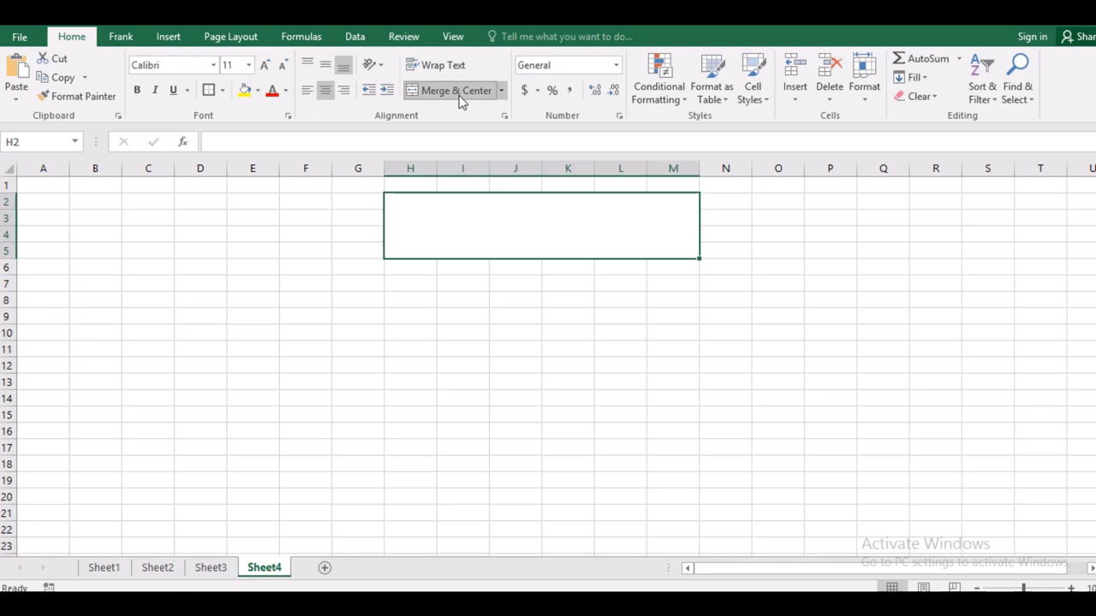
pyautogui.write('Mark')
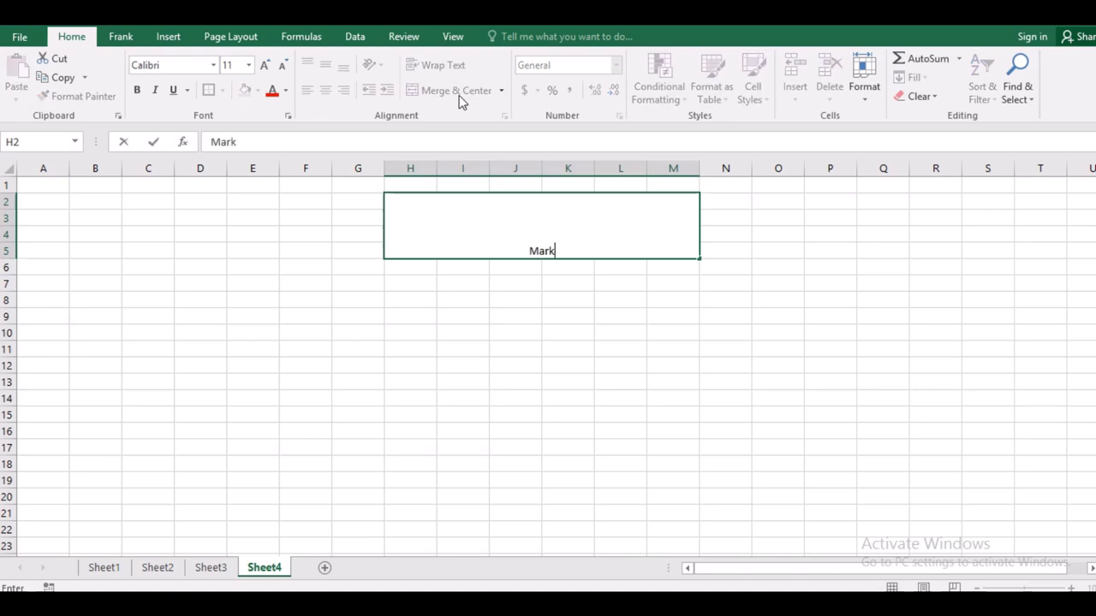
pyautogui.write('eting')
pyautogui.write(' Co')
pyautogui.click(556, 298)
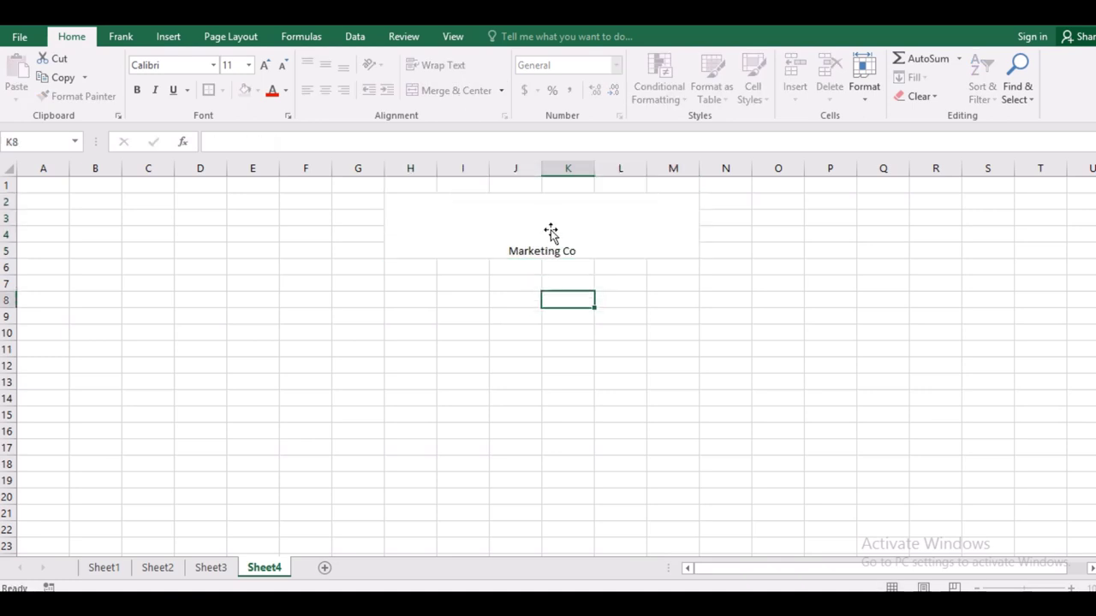
# Step: Format the title middle-aligned, 28-point, bold, with yellow fill
pyautogui.click(550, 225)
pyautogui.click(325, 65)
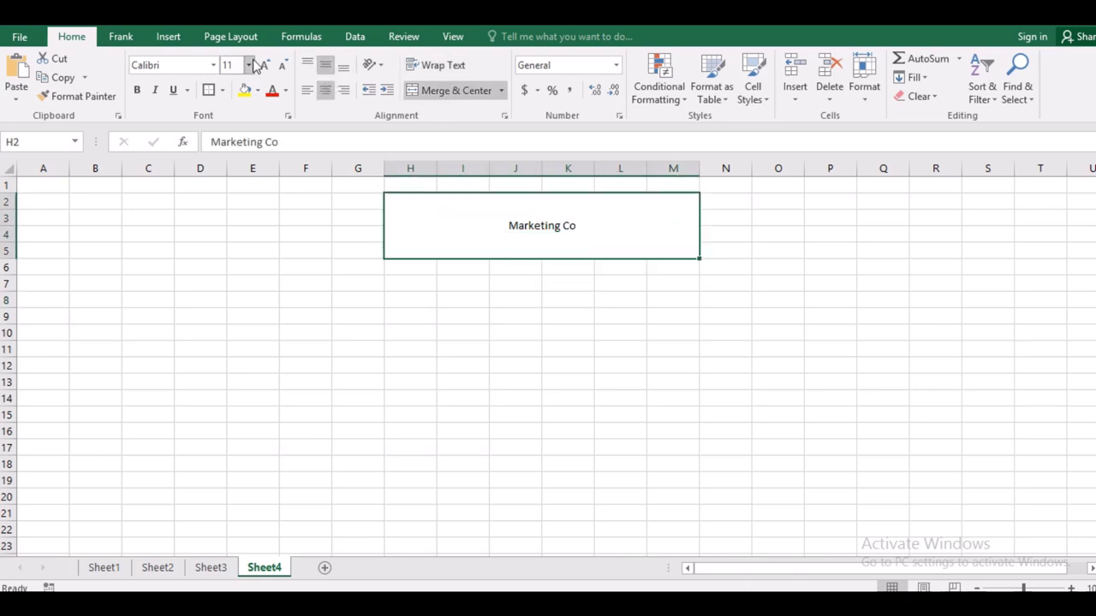
pyautogui.click(266, 66)
pyautogui.click(265, 66)
pyautogui.click(266, 66)
pyautogui.click(265, 66)
pyautogui.click(265, 66)
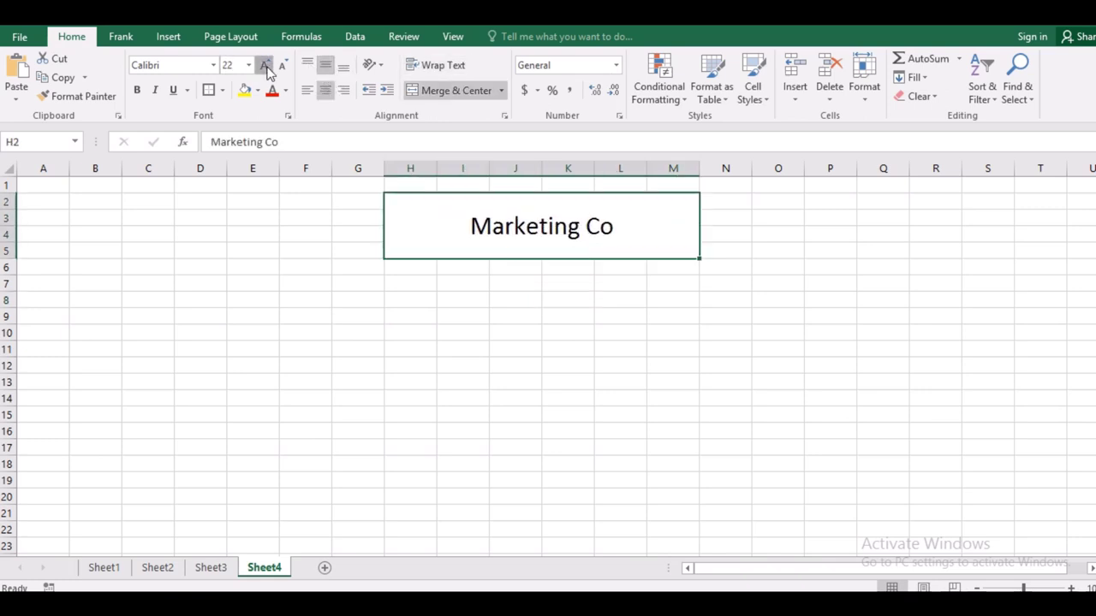
pyautogui.click(266, 66)
pyautogui.click(266, 66)
pyautogui.click(244, 90)
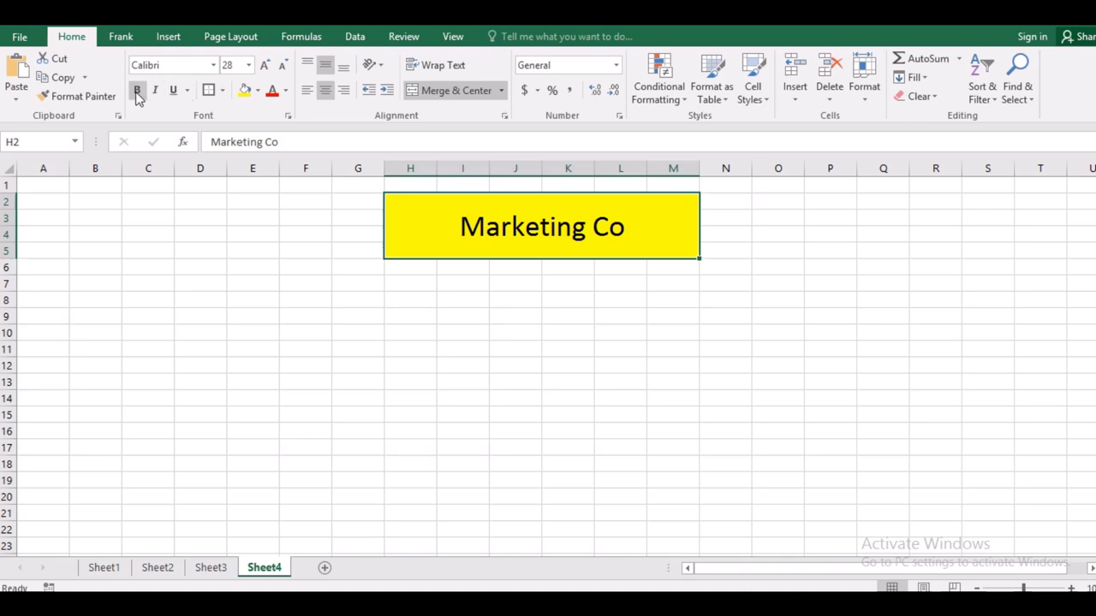
pyautogui.click(137, 92)
pyautogui.click(240, 316)
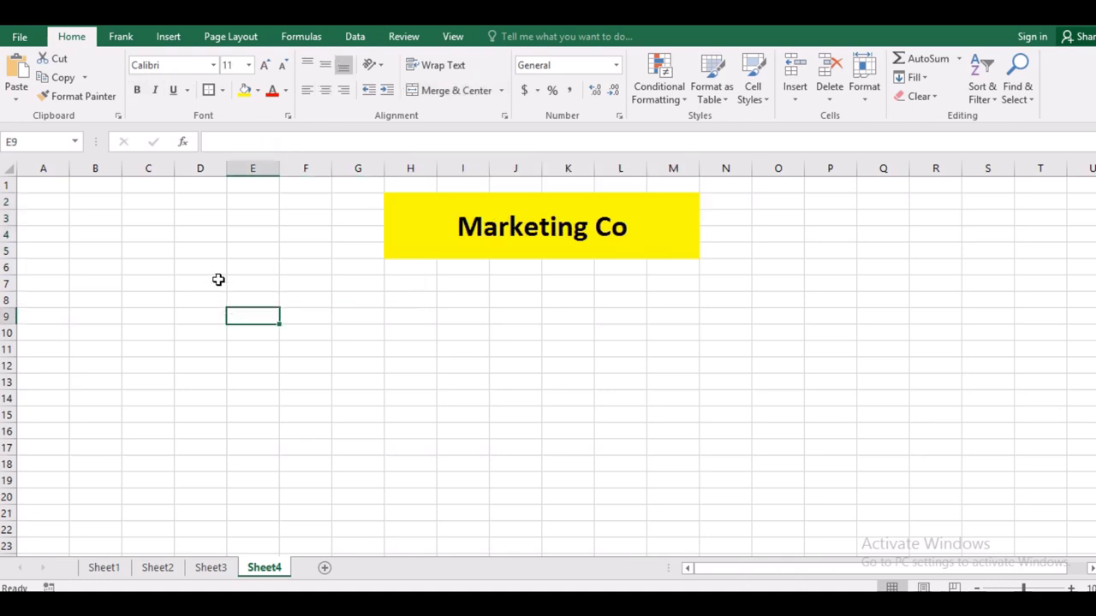
pyautogui.click(238, 281)
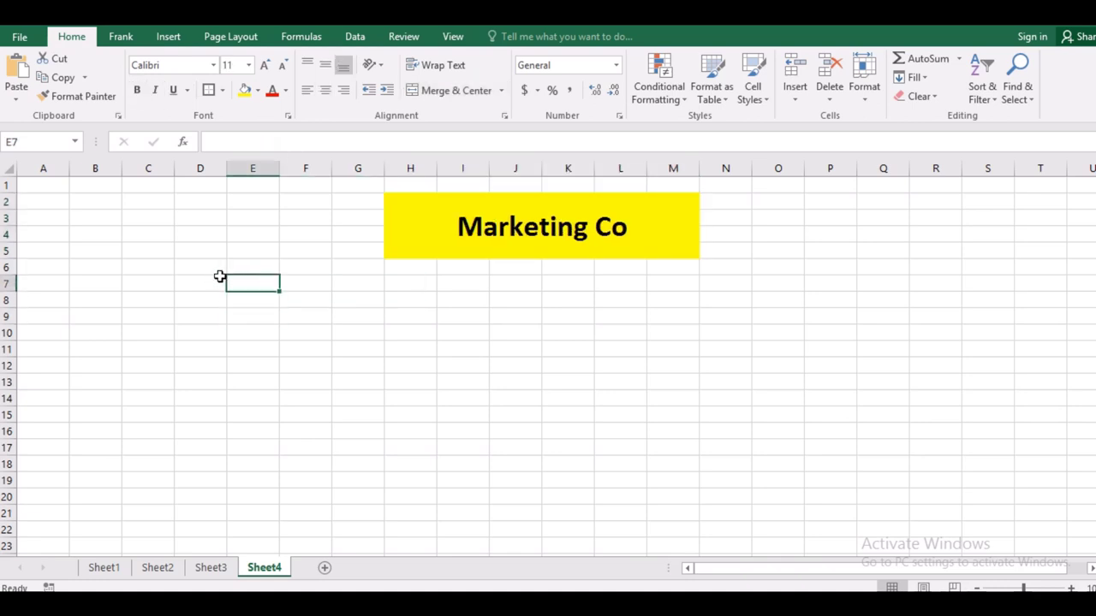
# Step: Merge D7:F20 across each row to hold the Emp Name column
pyautogui.moveTo(210, 282); pyautogui.dragTo(311, 499)
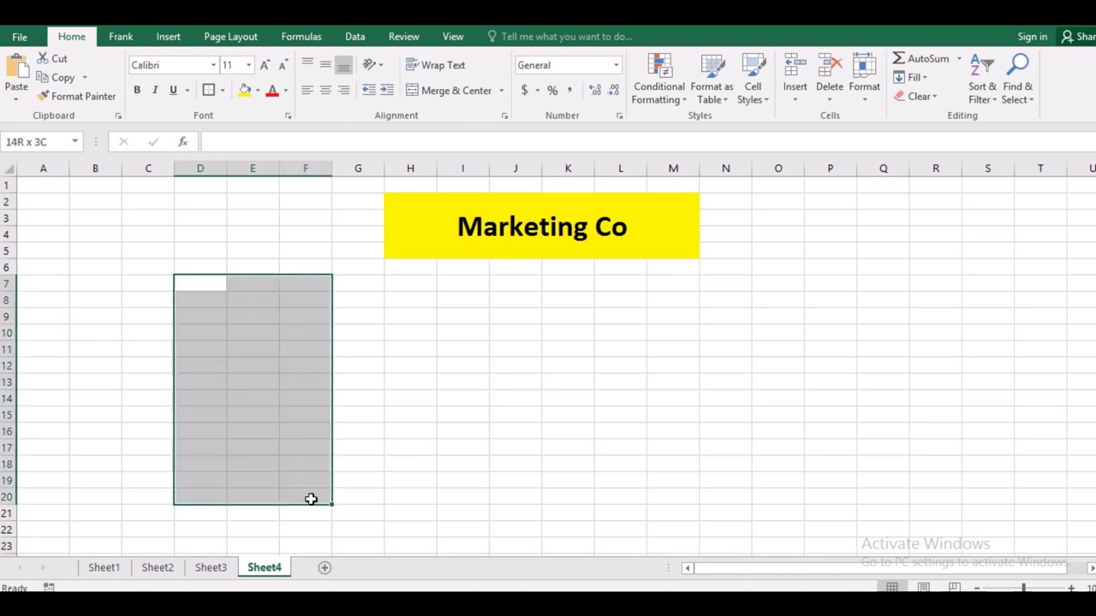
pyautogui.click(500, 91)
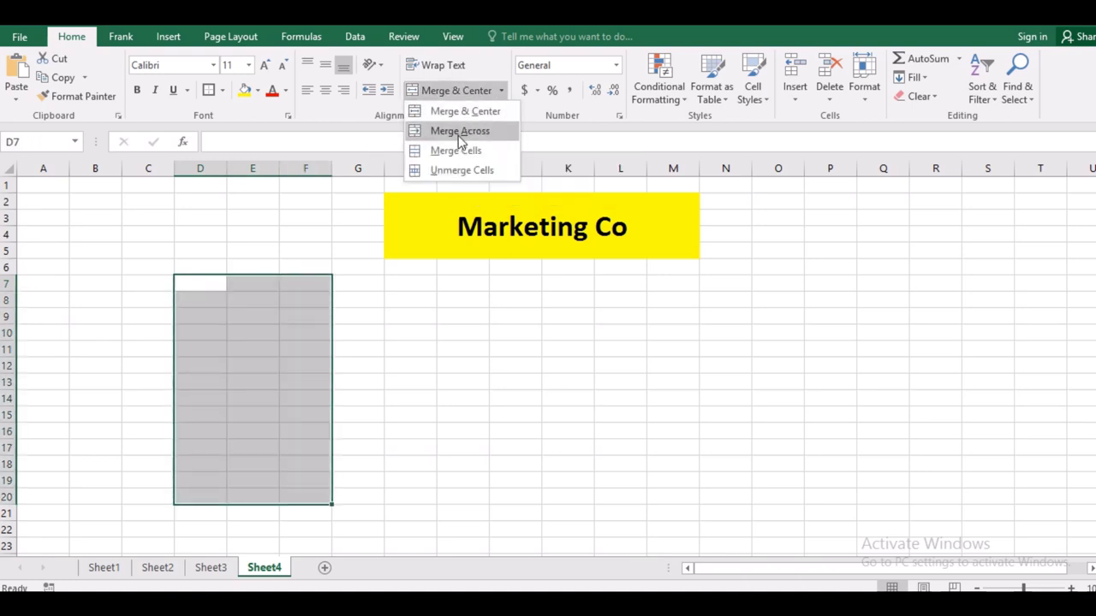
pyautogui.click(460, 135)
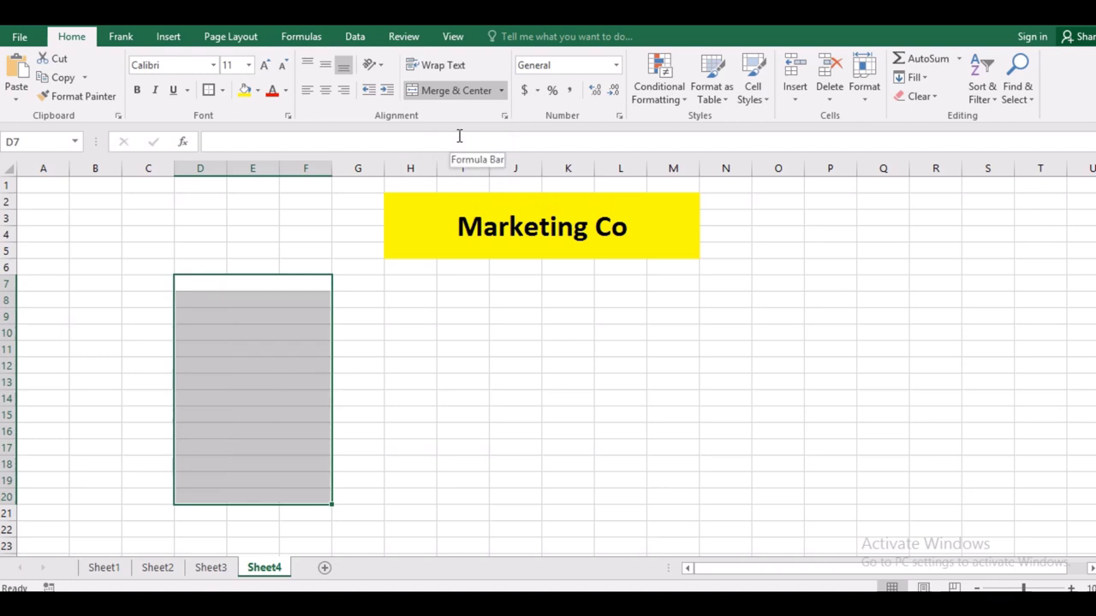
pyautogui.click(230, 285)
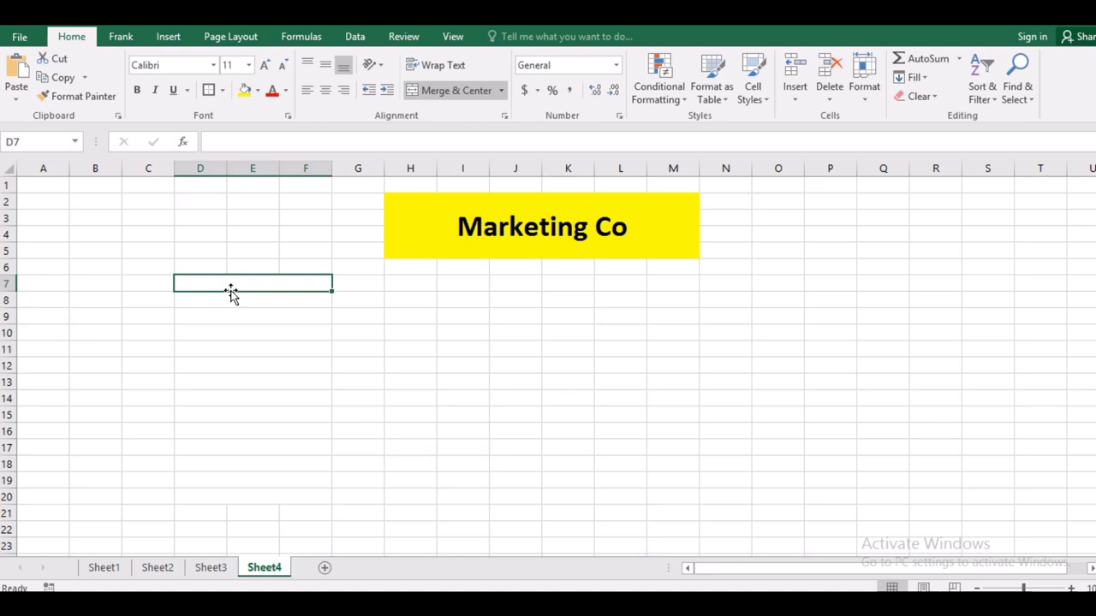
# Step: Enter the headers Sn, Emp Name and Department in row 7
pyautogui.click(147, 282)
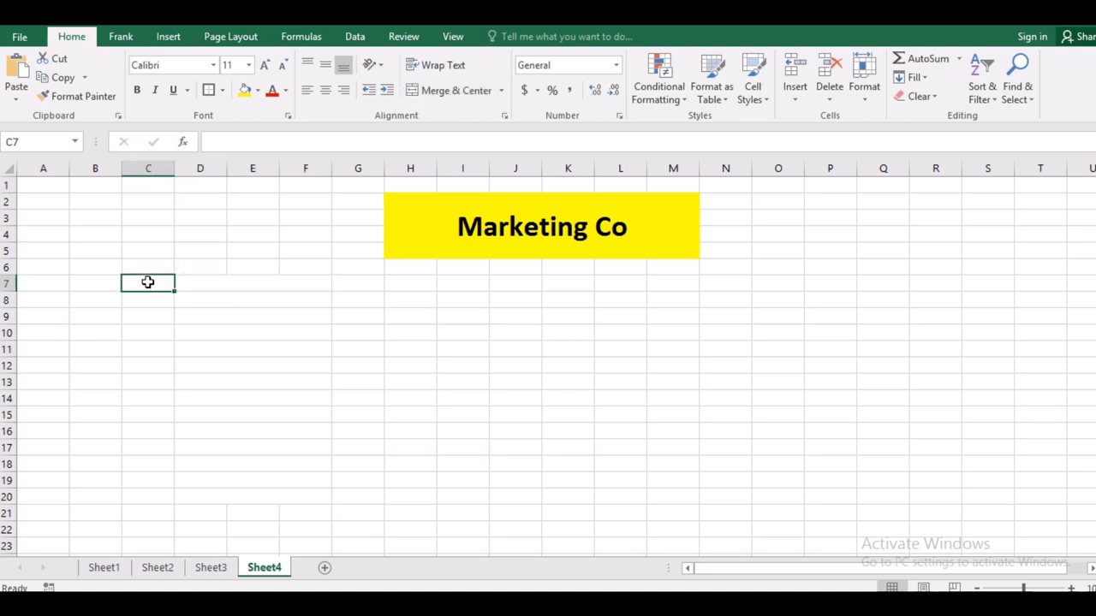
pyautogui.write('Sn')
pyautogui.press('Tab')
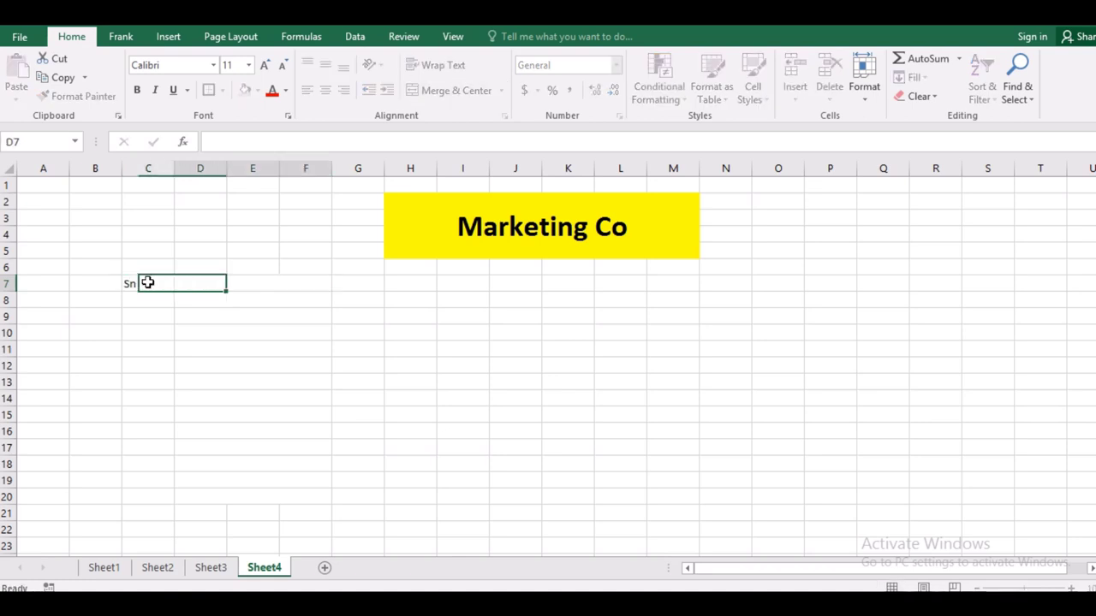
pyautogui.write('E')
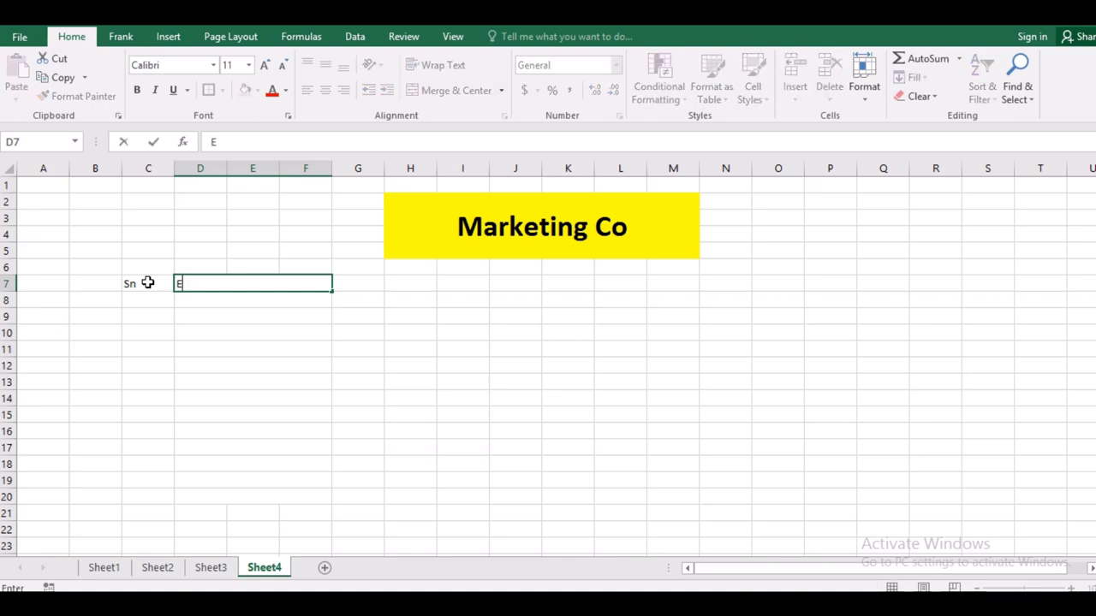
pyautogui.write('mp')
pyautogui.write(' Name')
pyautogui.press('Tab')
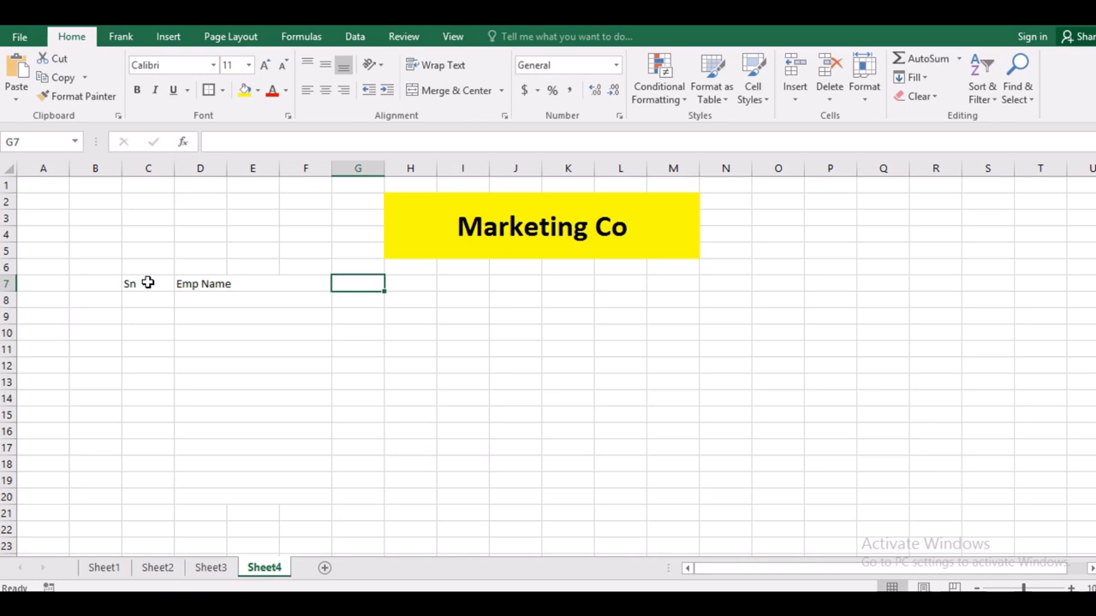
pyautogui.write('Departme')
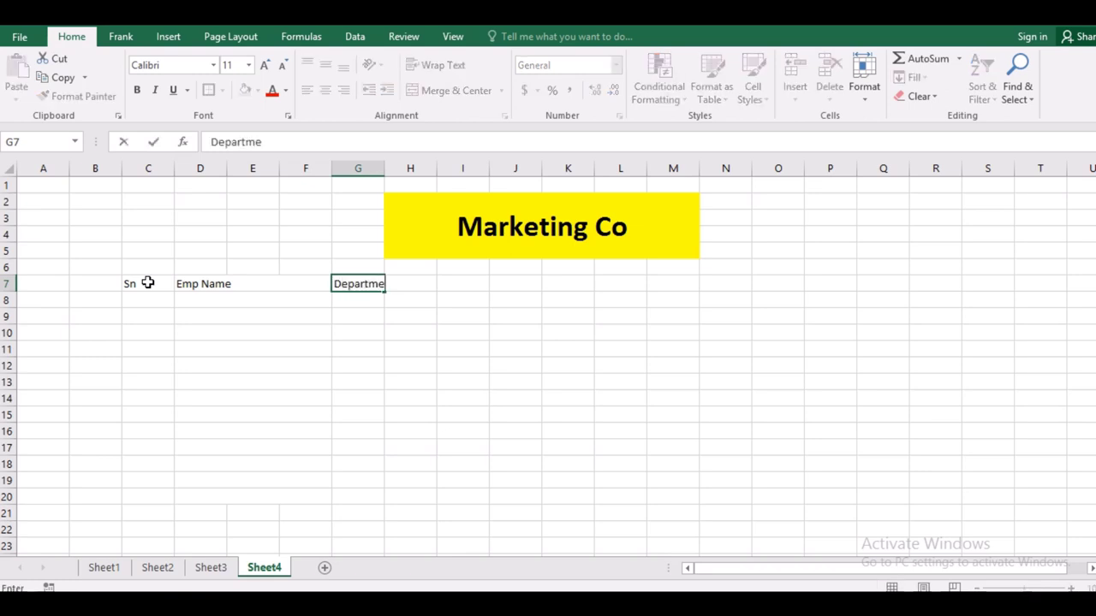
pyautogui.write('nt')
pyautogui.press('Tab')
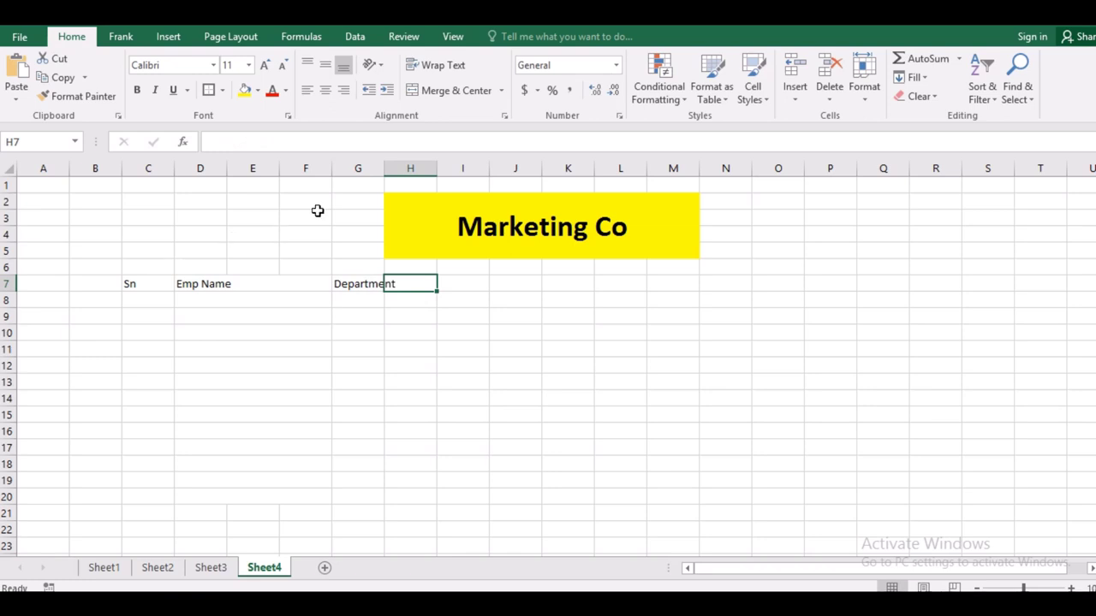
# Step: Add the Morning Sale header and AutoFit columns G and H
pyautogui.doubleClick(383, 168)
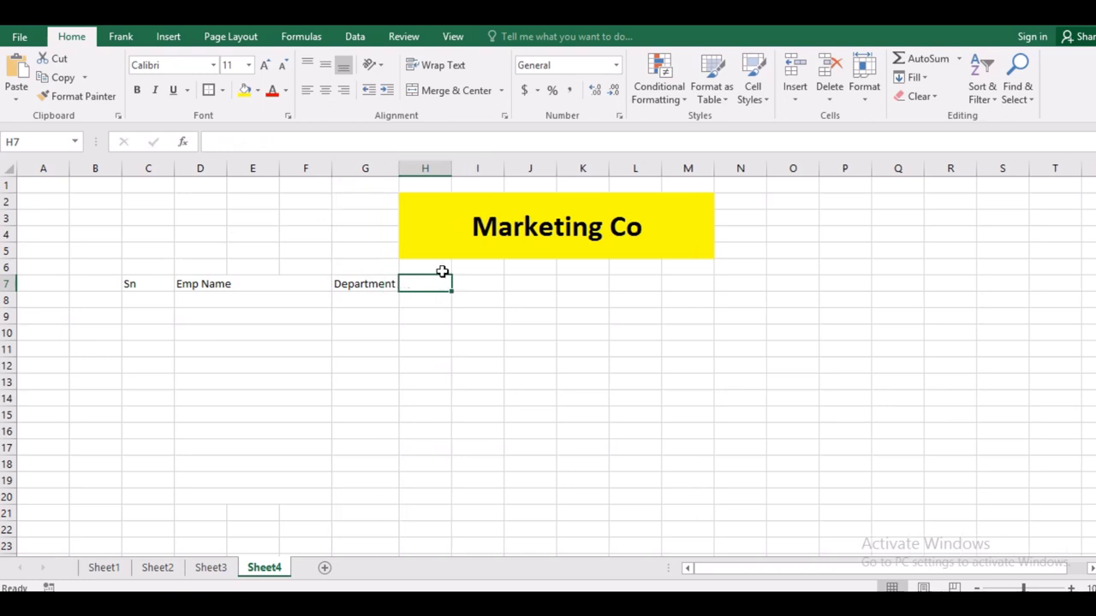
pyautogui.write('Mor')
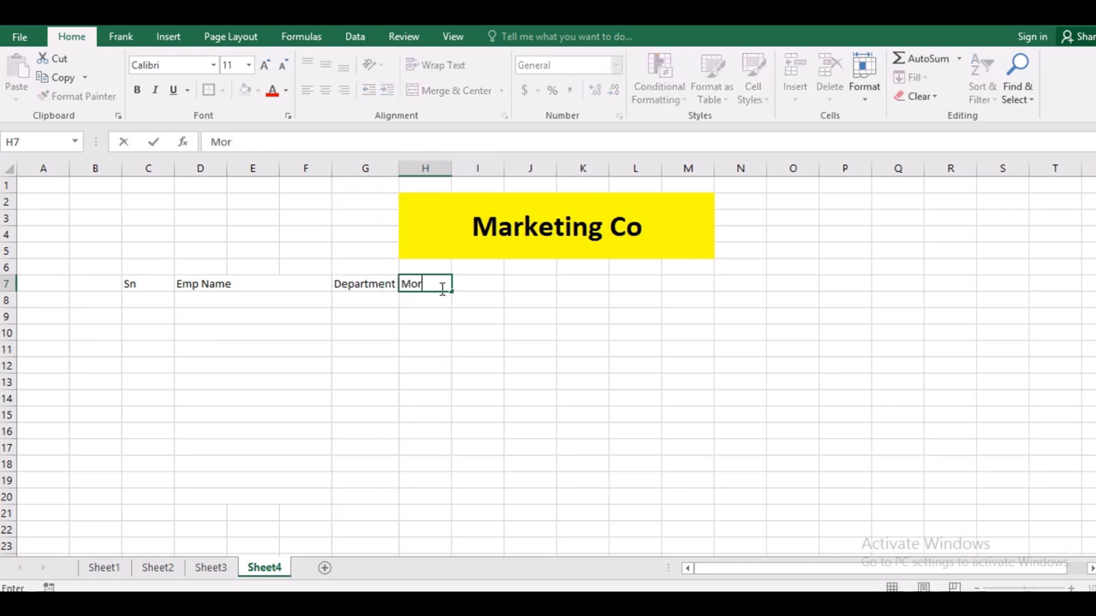
pyautogui.write('ning Sale')
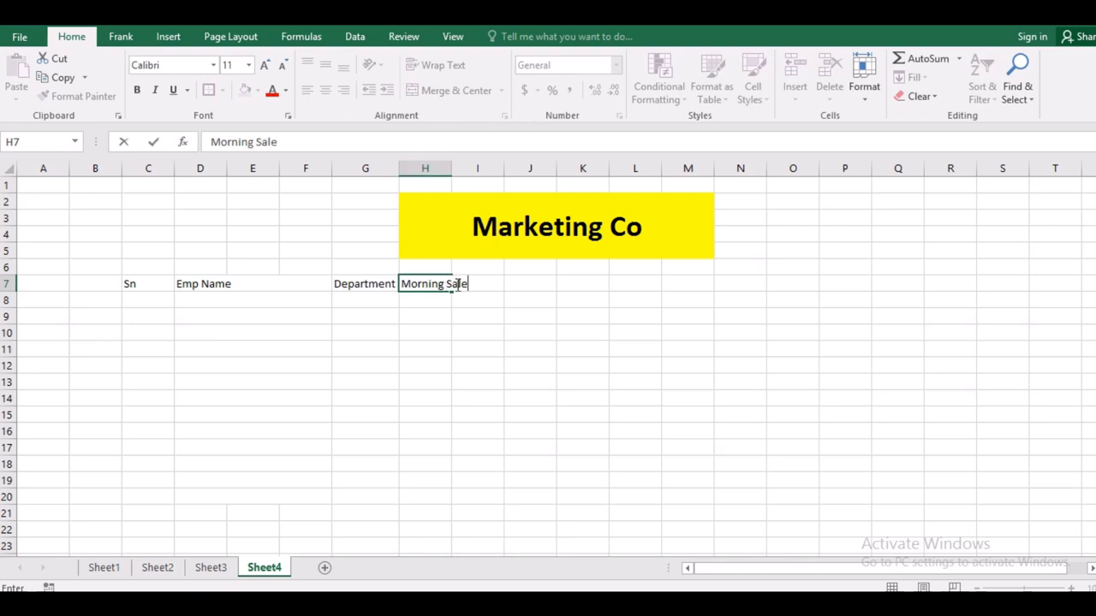
pyautogui.click(447, 168)
pyautogui.doubleClick(451, 168)
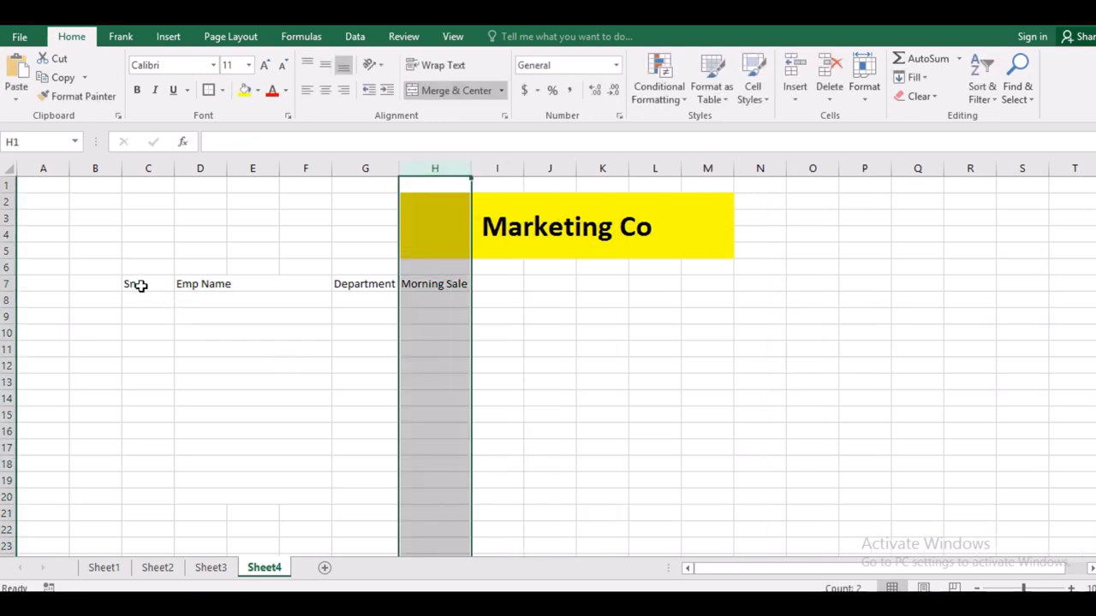
# Step: Apply the orange Input cell style to C7:J20
pyautogui.moveTo(139, 285)
pyautogui.mouseDown()
pyautogui.moveTo(579, 446)
pyautogui.moveTo(551, 497)
pyautogui.mouseUp()
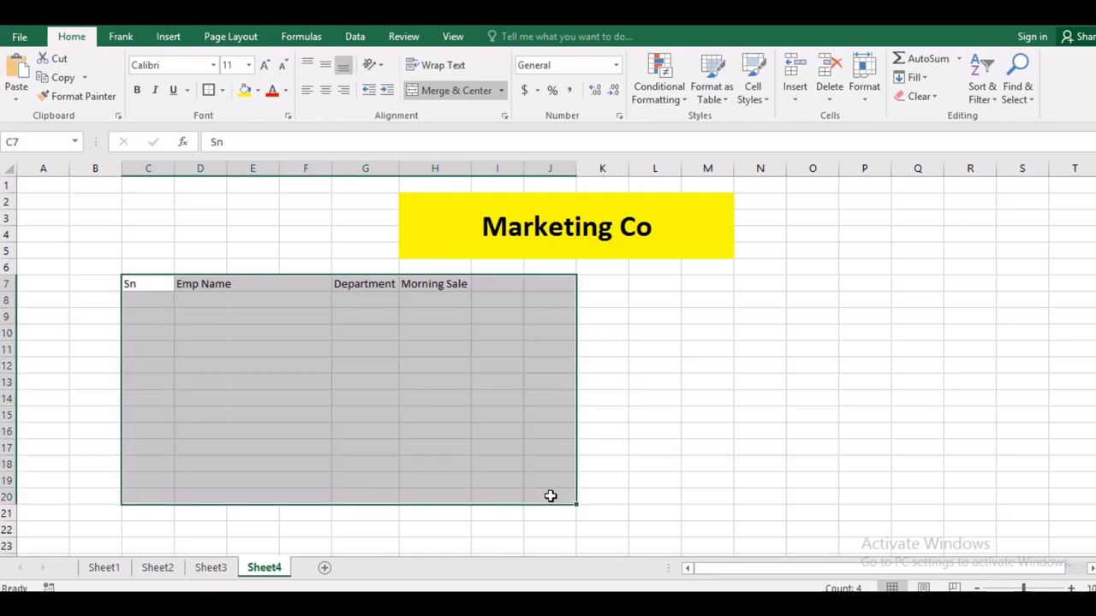
pyautogui.click(753, 79)
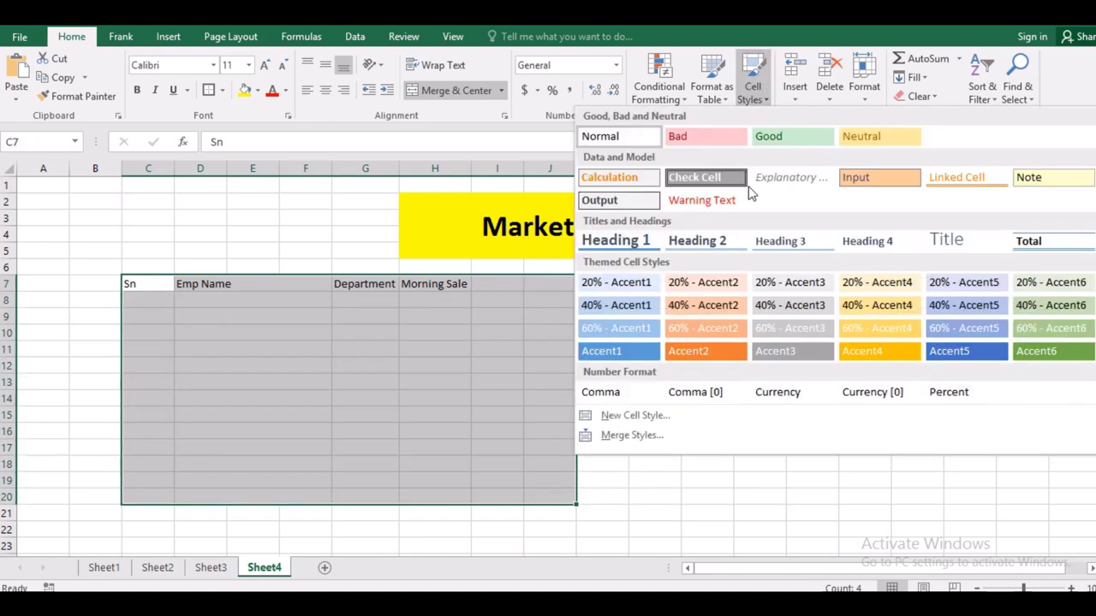
pyautogui.click(852, 178)
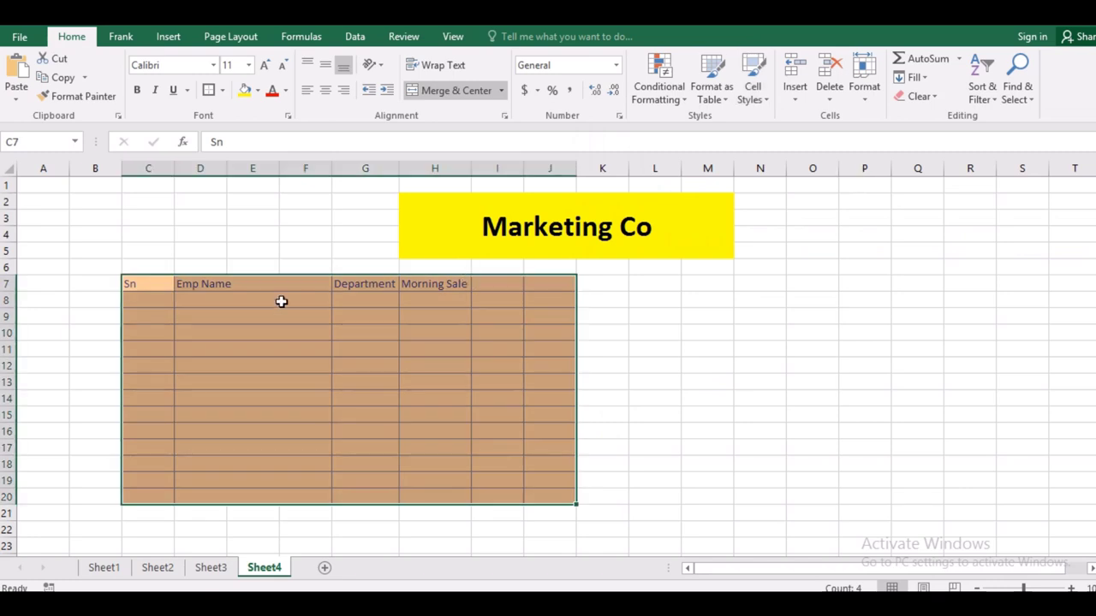
pyautogui.click(281, 301)
# Step: Give C7:J20 All Borders and bold text
pyautogui.moveTo(149, 284); pyautogui.dragTo(539, 493)
pyautogui.press('XF86MonBrightnessDown')
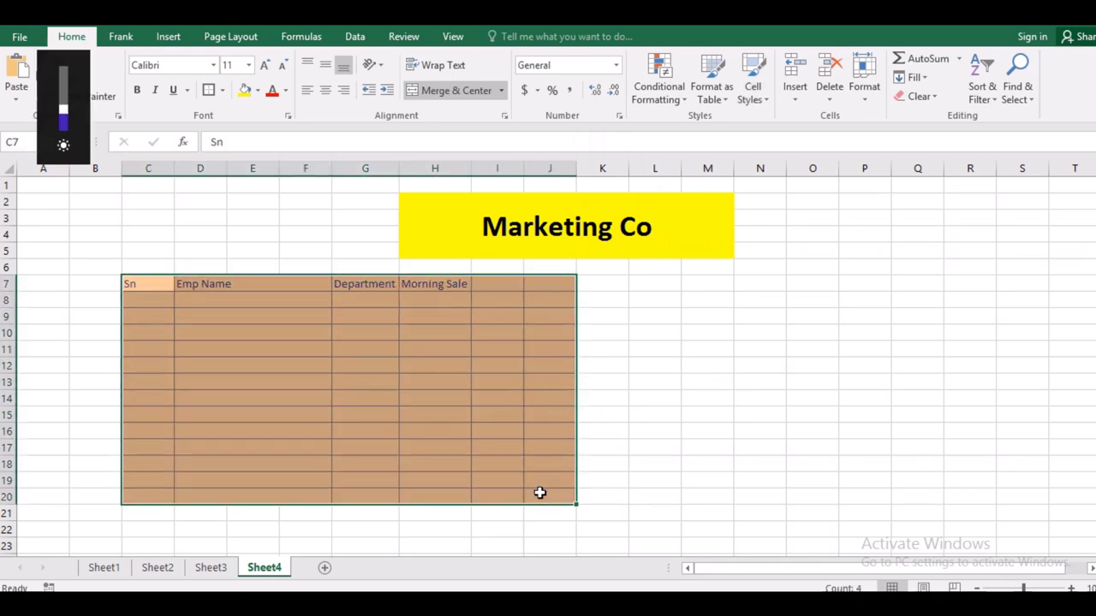
pyautogui.press('XF86MonBrightnessDown')
pyautogui.press('XF86MonBrightnessUp')
pyautogui.press('XF86MonBrightnessUp')
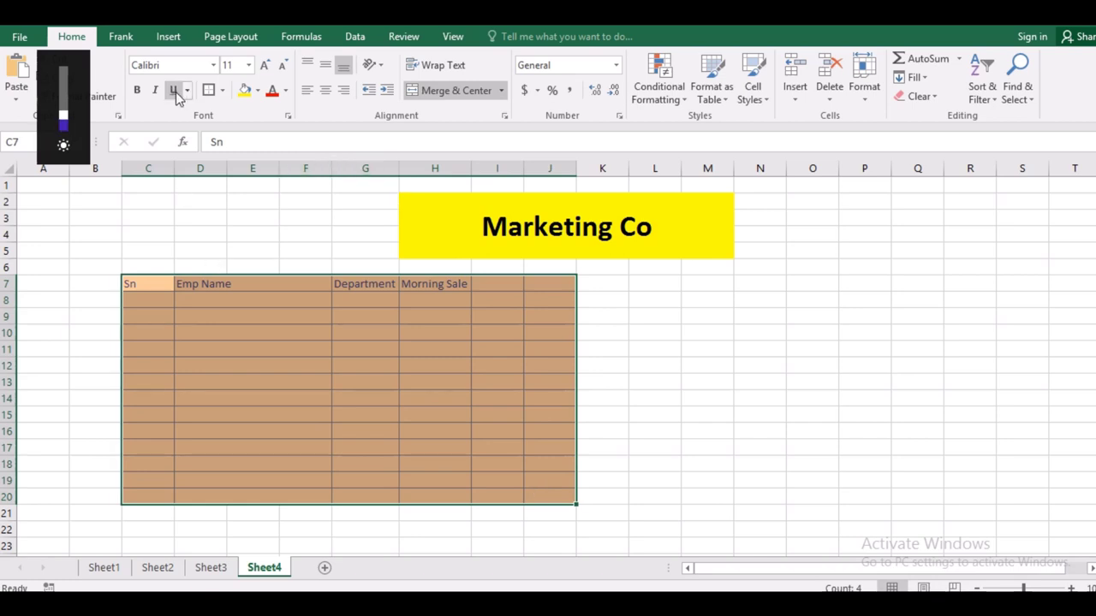
pyautogui.click(223, 92)
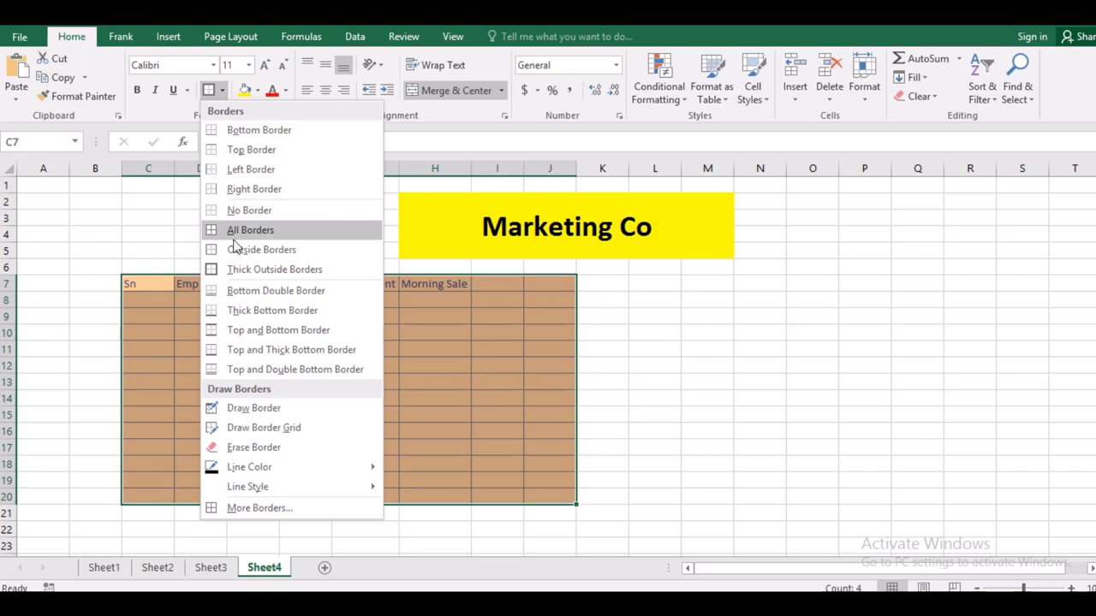
pyautogui.click(233, 226)
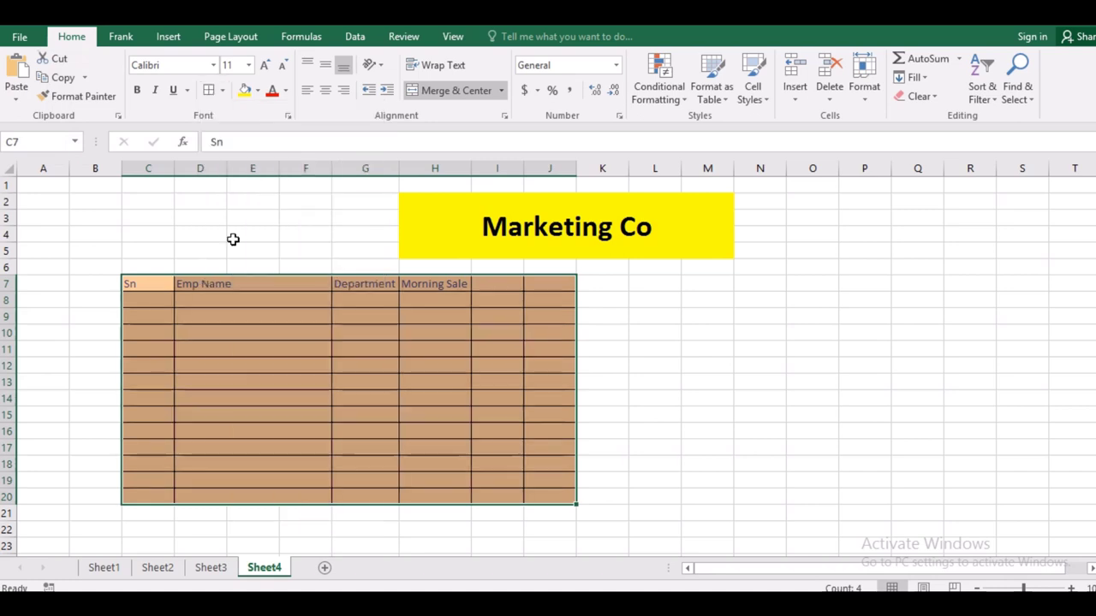
pyautogui.click(137, 91)
# Step: Fill C8:C20 with the series 1 to 13 using Fill Series
pyautogui.click(147, 300)
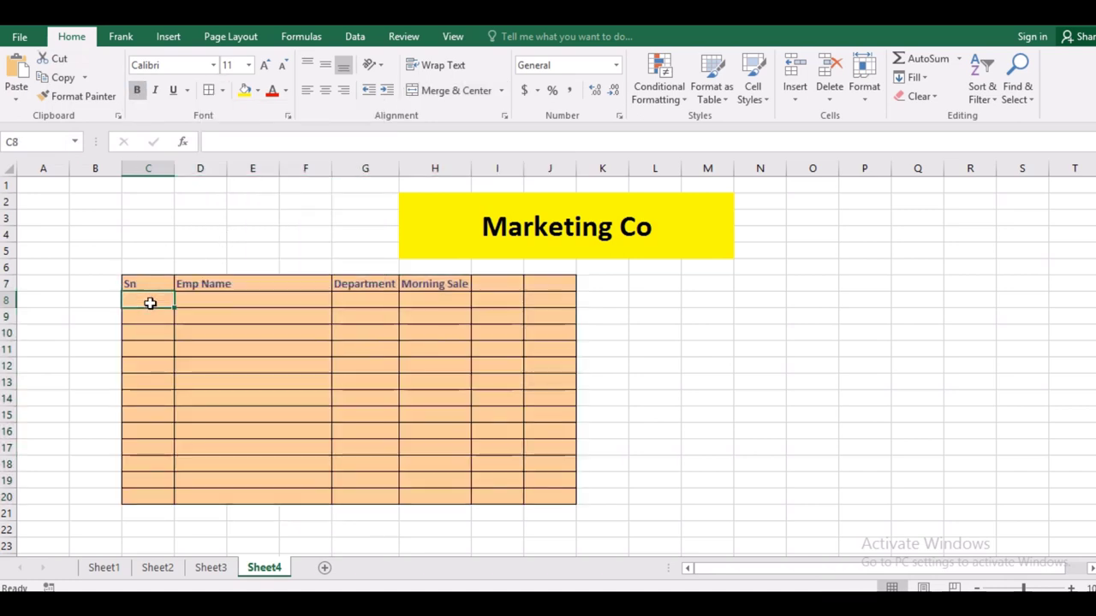
pyautogui.write('1')
pyautogui.moveTo(174, 307); pyautogui.dragTo(183, 404)
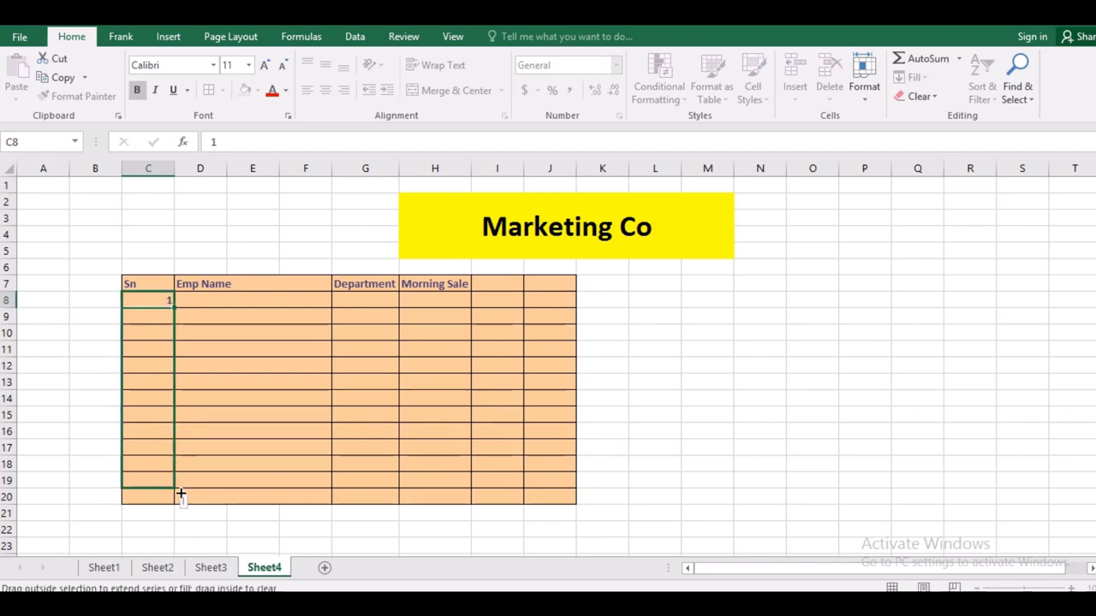
pyautogui.moveTo(182, 404); pyautogui.dragTo(179, 504)
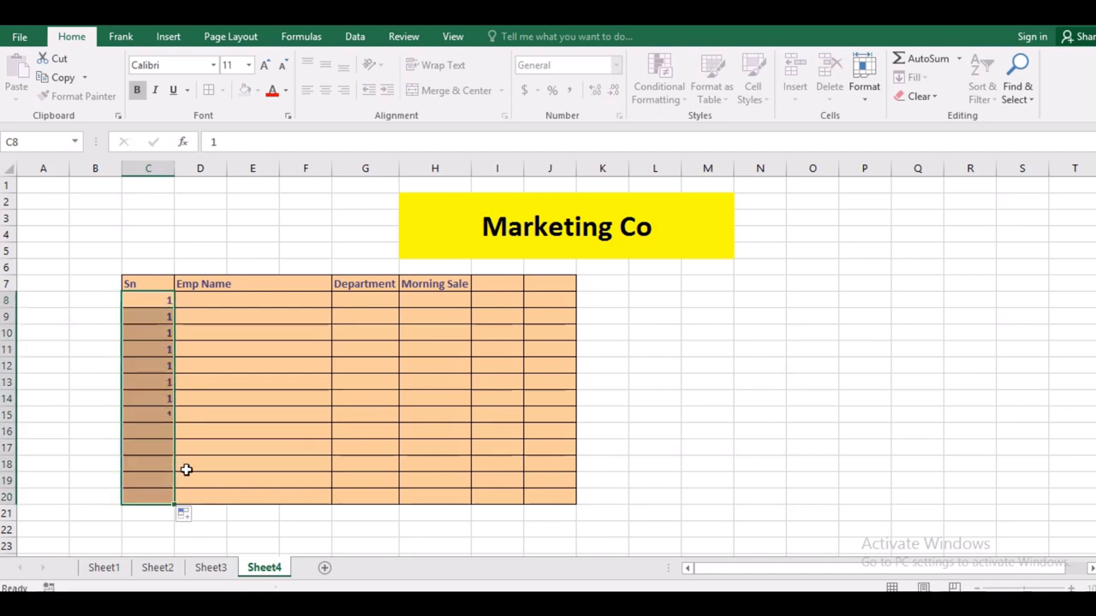
pyautogui.click(190, 515)
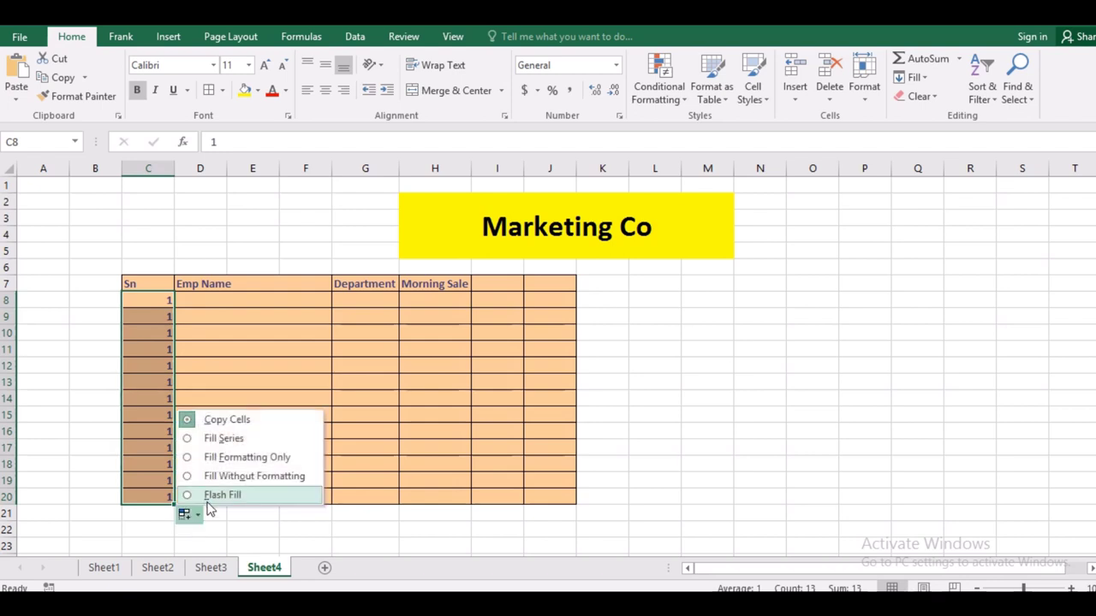
pyautogui.click(224, 438)
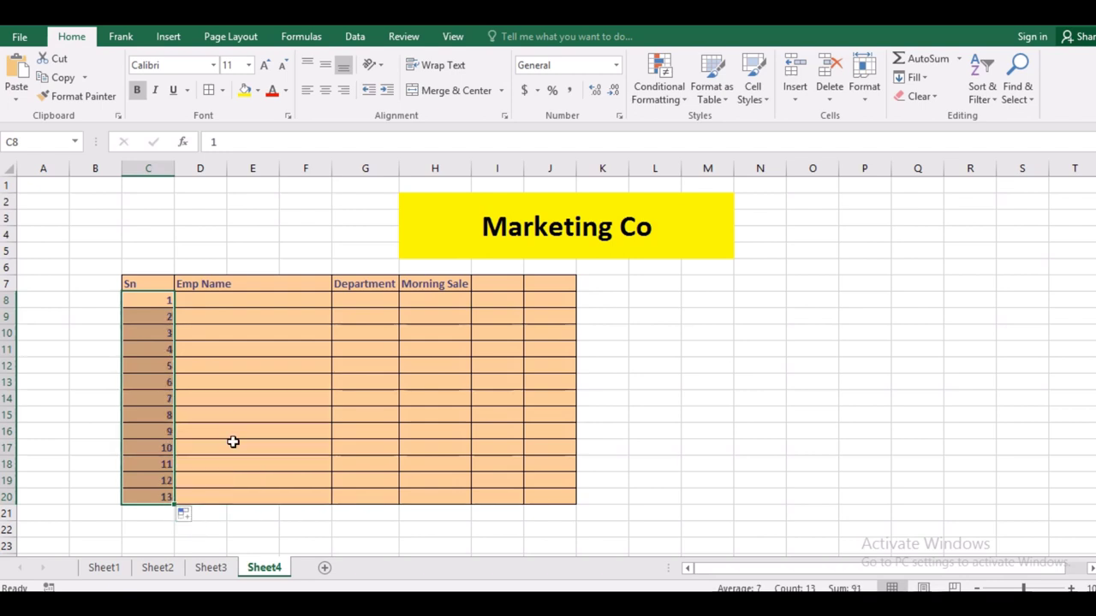
pyautogui.click(235, 302)
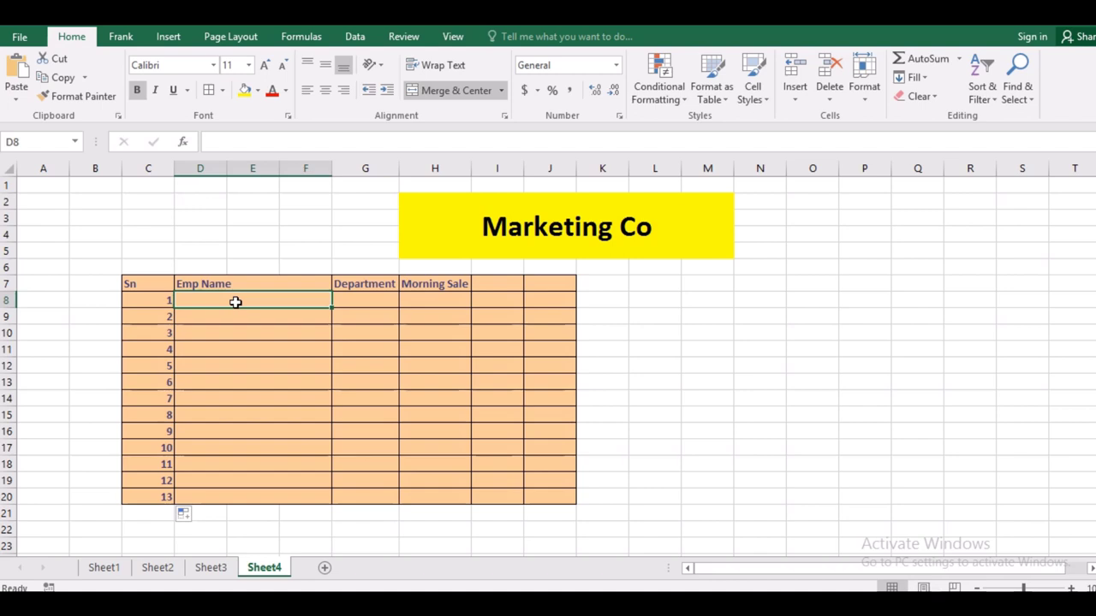
# Step: Enter the first three employee names in D8:D10
pyautogui.write('Rekha')
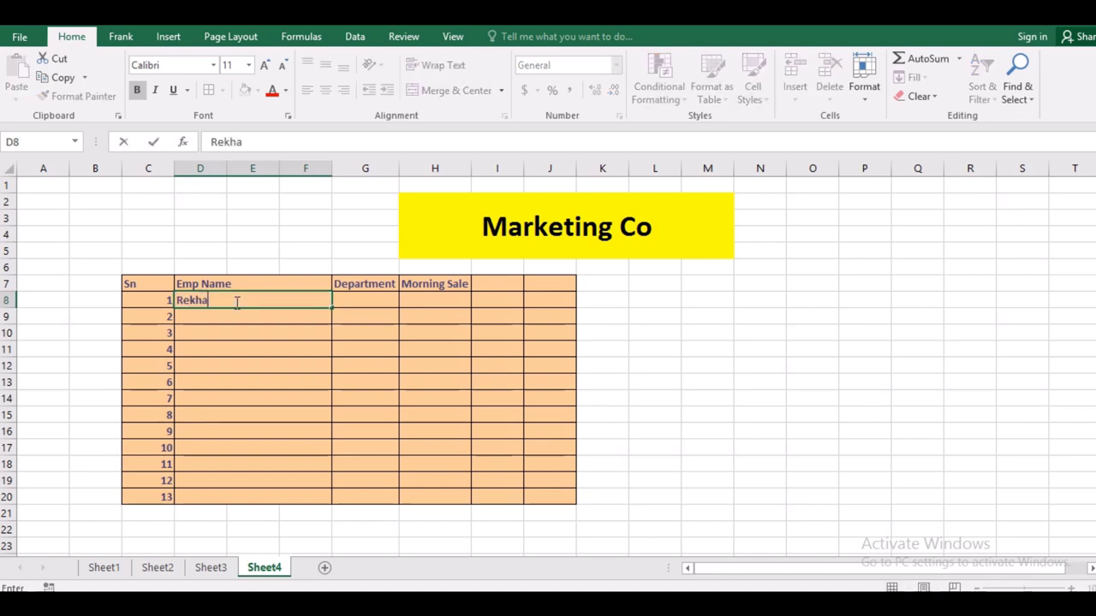
pyautogui.press('Tab')
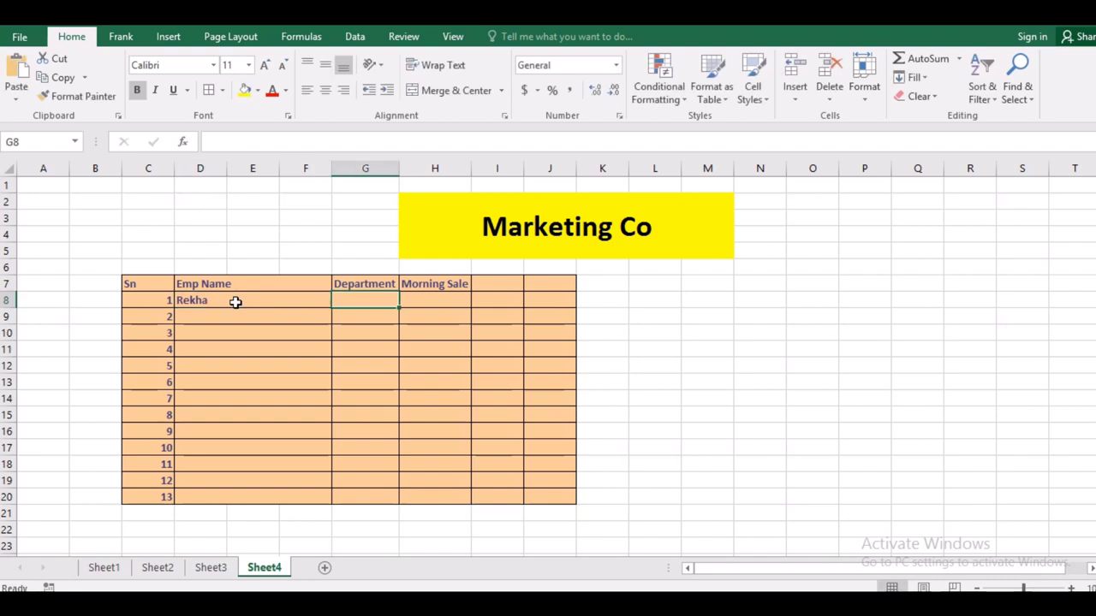
pyautogui.press('Return')
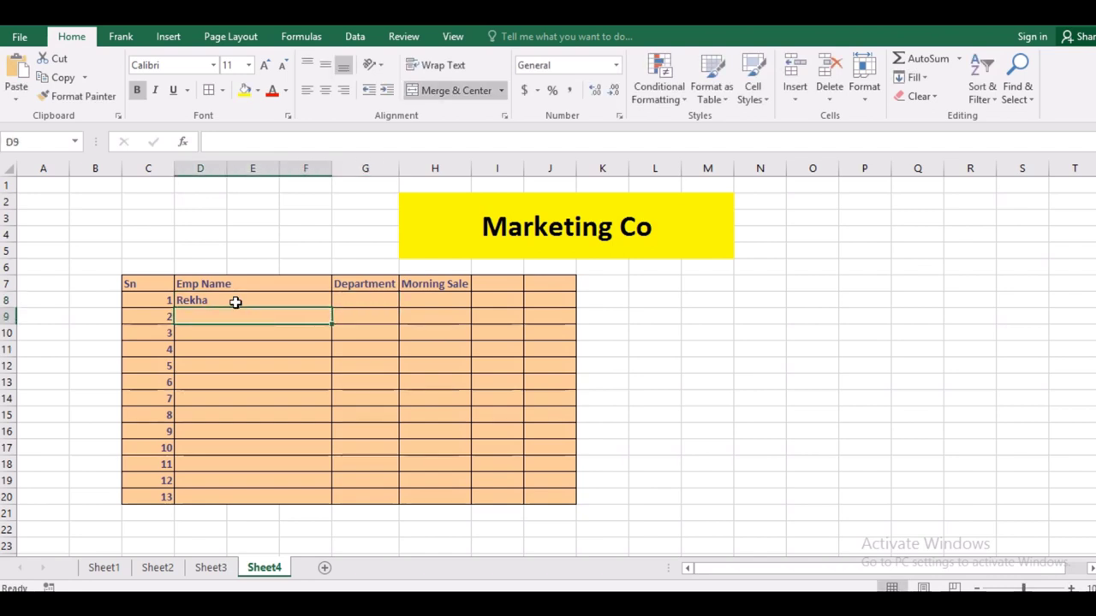
pyautogui.write('Jyoti')
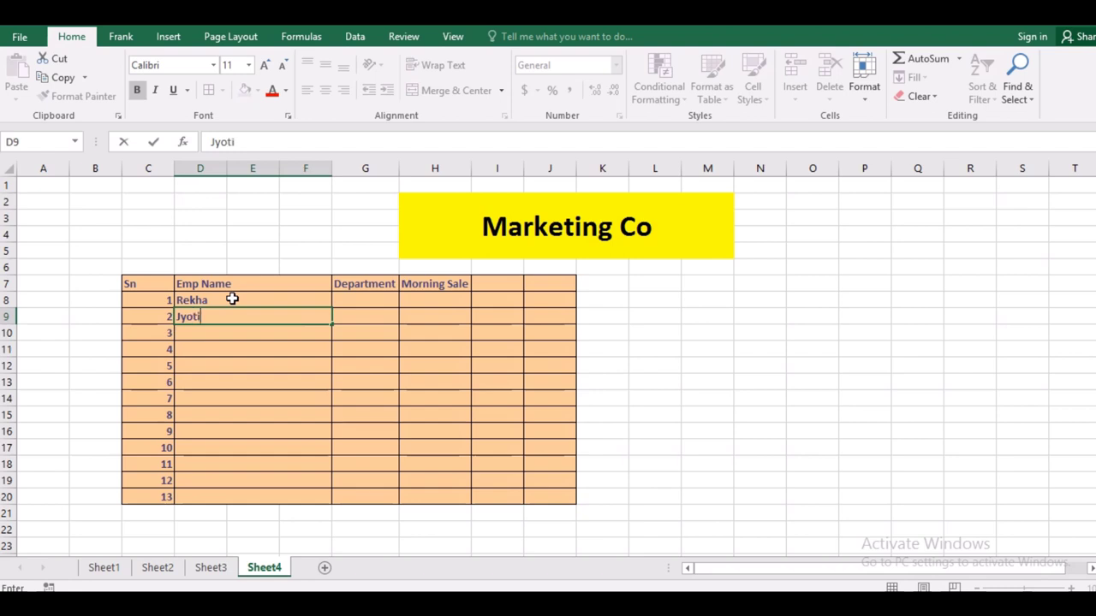
pyautogui.press('Return')
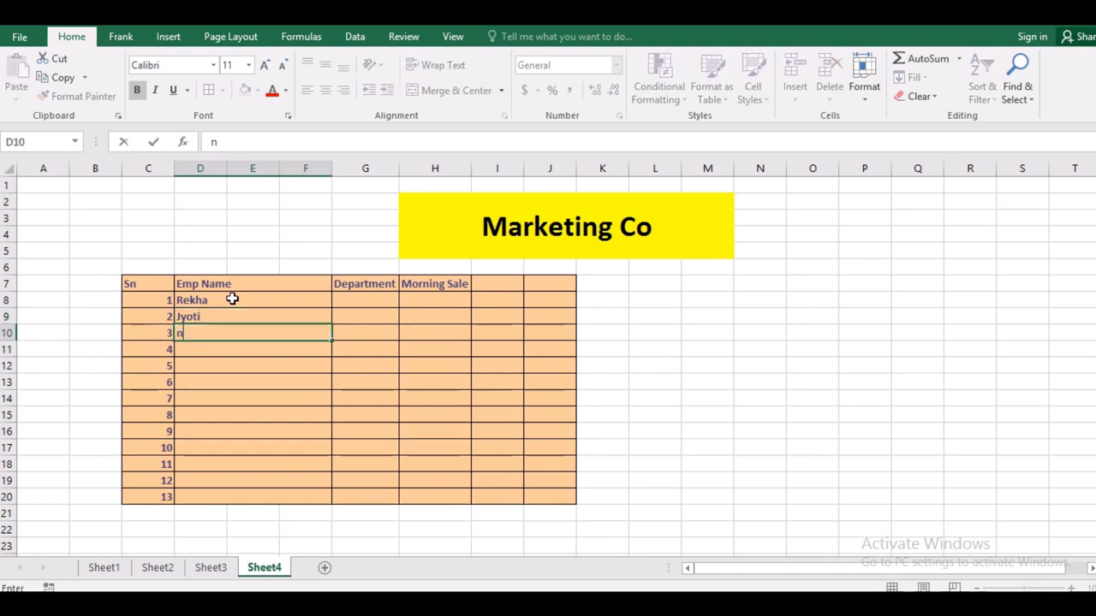
pyautogui.write('Andre')
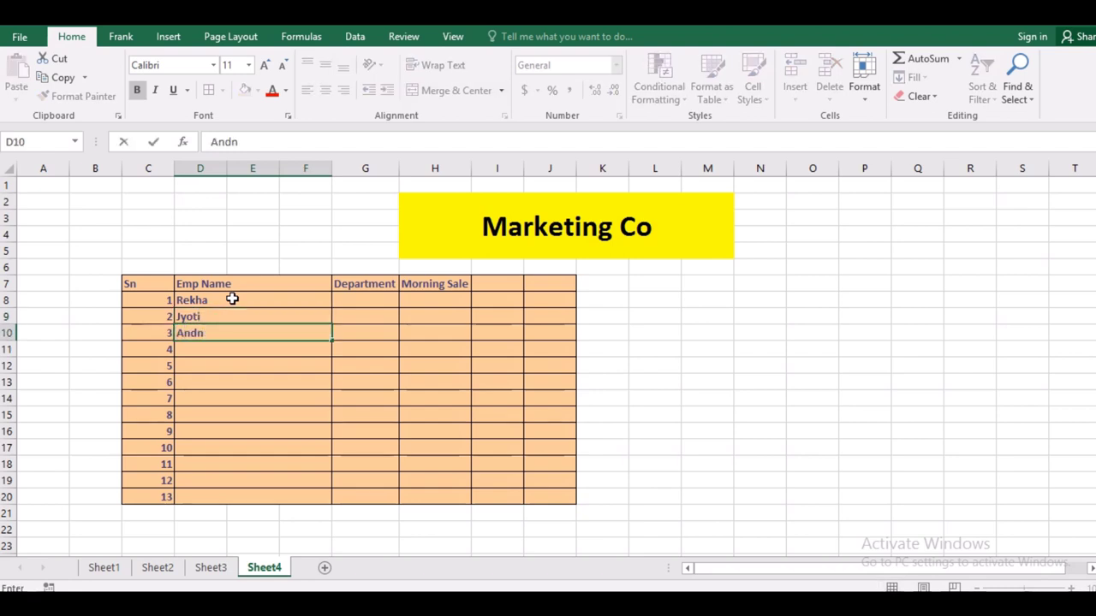
pyautogui.press('BackSpace')
pyautogui.press('BackSpace')
pyautogui.press('BackSpace')
pyautogui.write('and')
pyautogui.press('Return')
# Step: Enter the remaining three employee names in D11:D13
pyautogui.write('Ko')
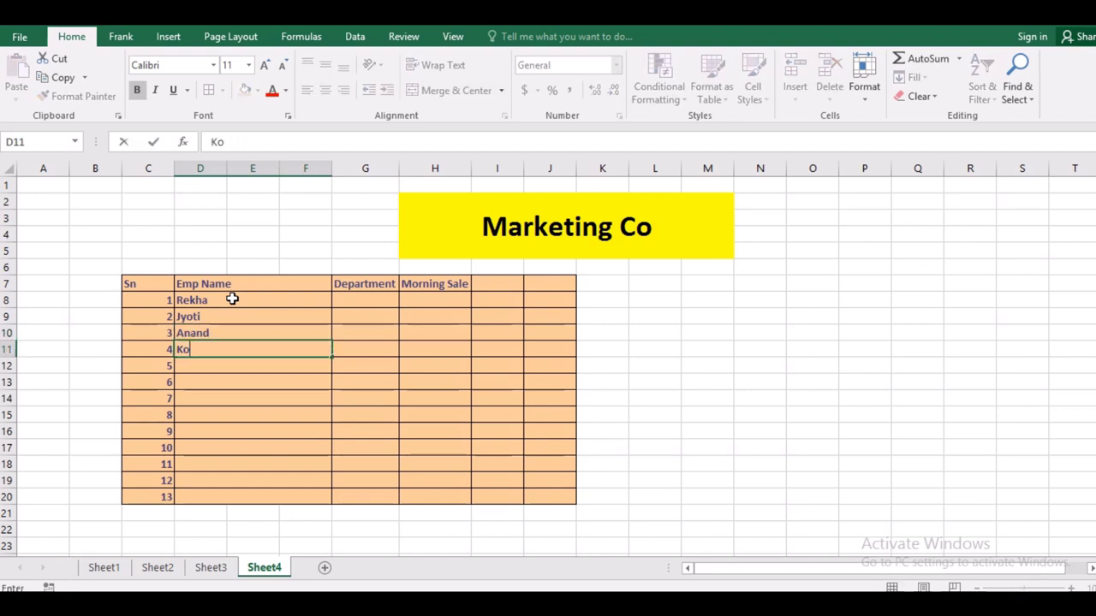
pyautogui.write('mal')
pyautogui.press('Return')
pyautogui.write('ra')
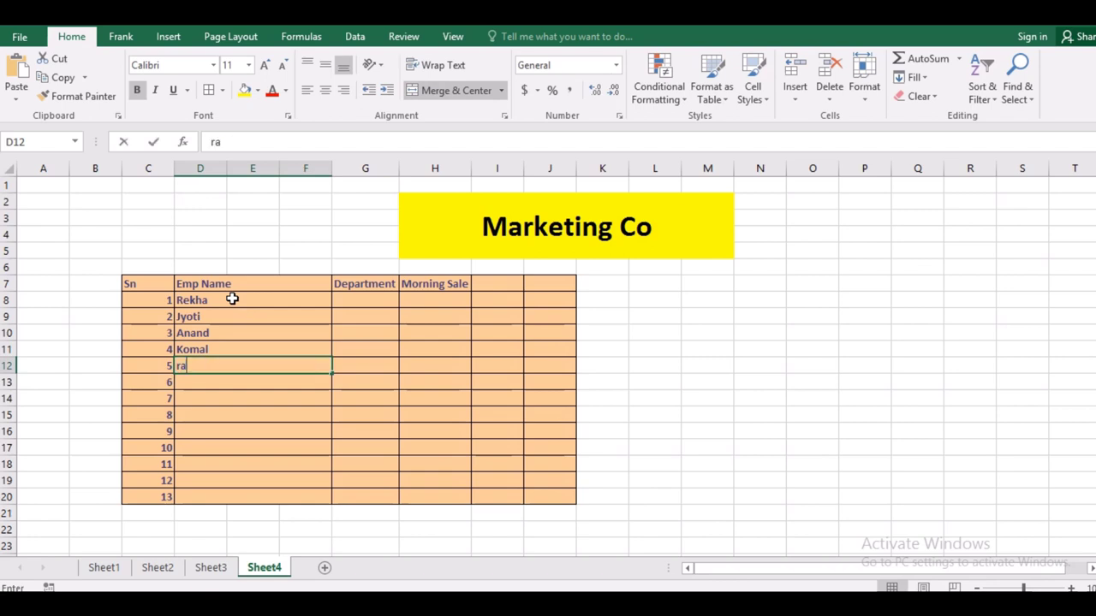
pyautogui.write('jat')
pyautogui.press('Return')
pyautogui.write('ra')
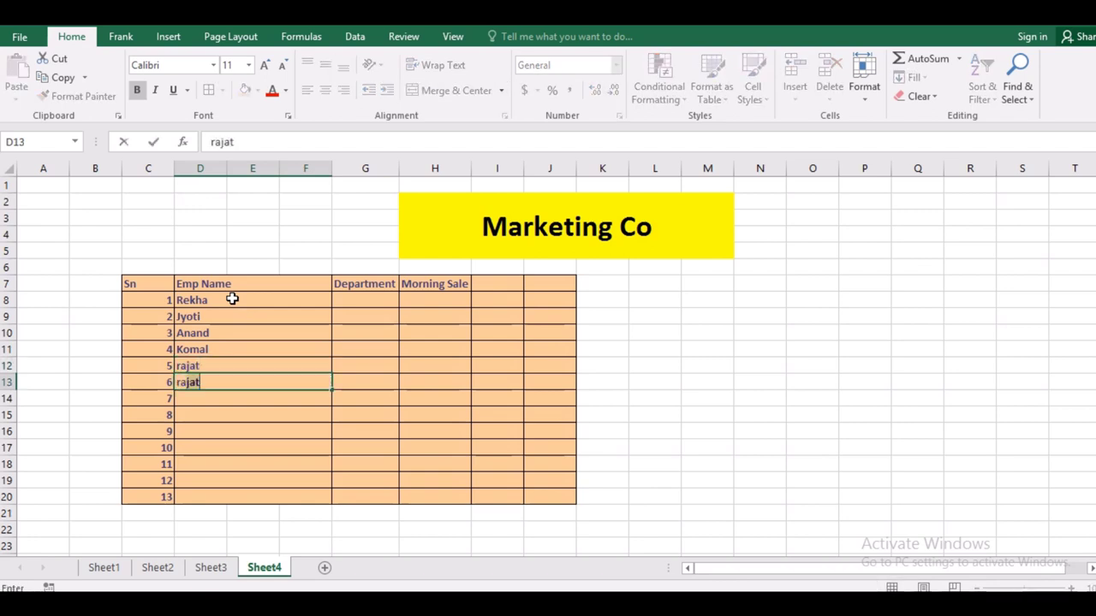
pyautogui.write('jat')
pyautogui.write('n')
pyautogui.write('ee')
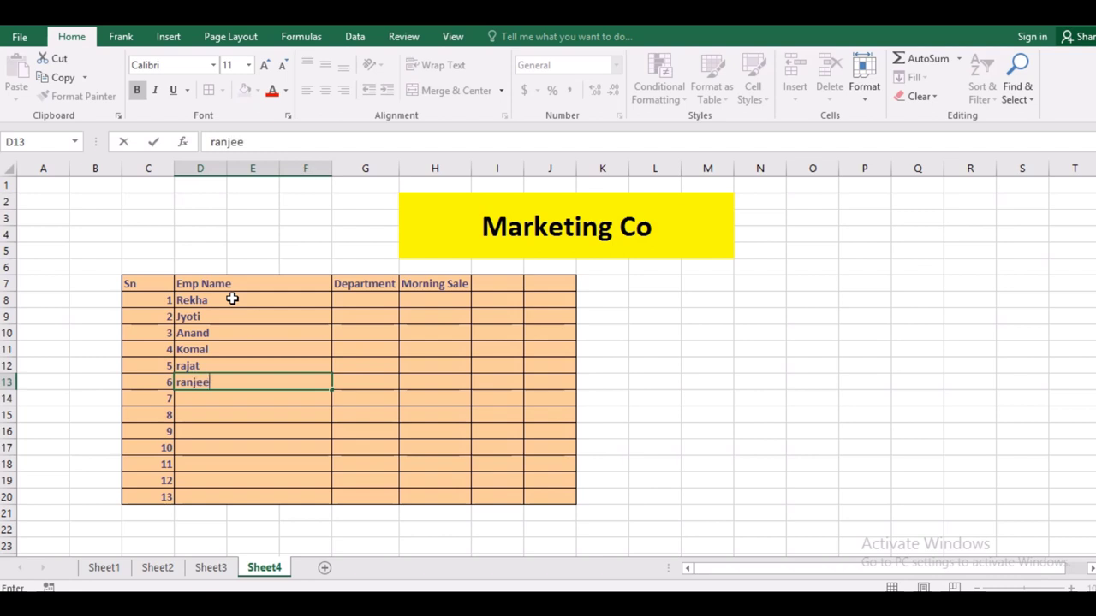
pyautogui.press('Tab')
pyautogui.press('Up')
# Step: Enter the departments Kids wear, mens wear and Watch house in G8:G10
pyautogui.press('Up')
pyautogui.press('Up')
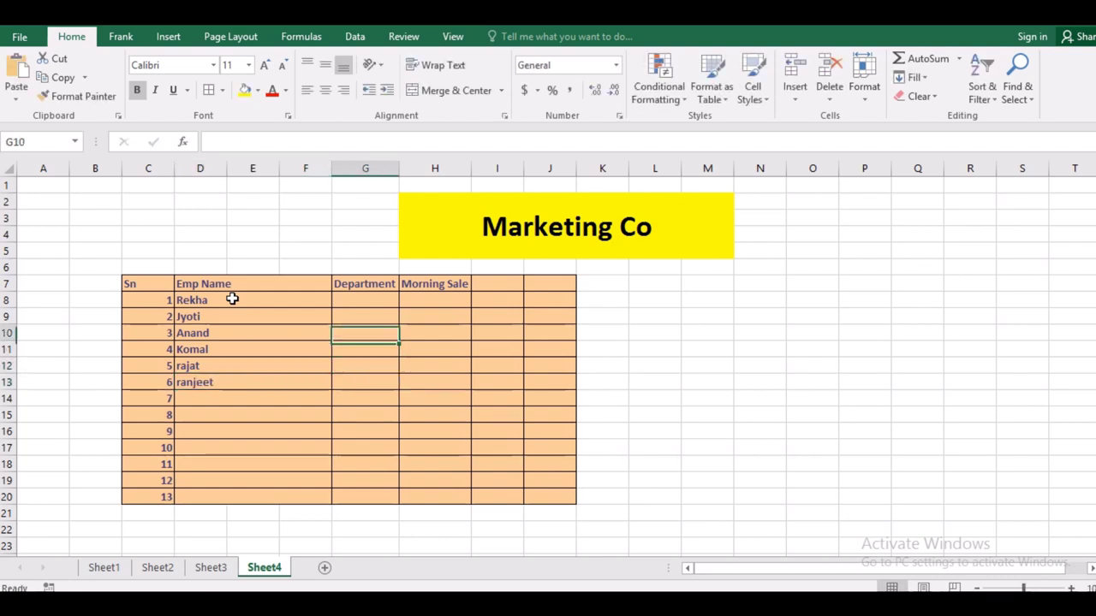
pyautogui.press('Up')
pyautogui.press('Up')
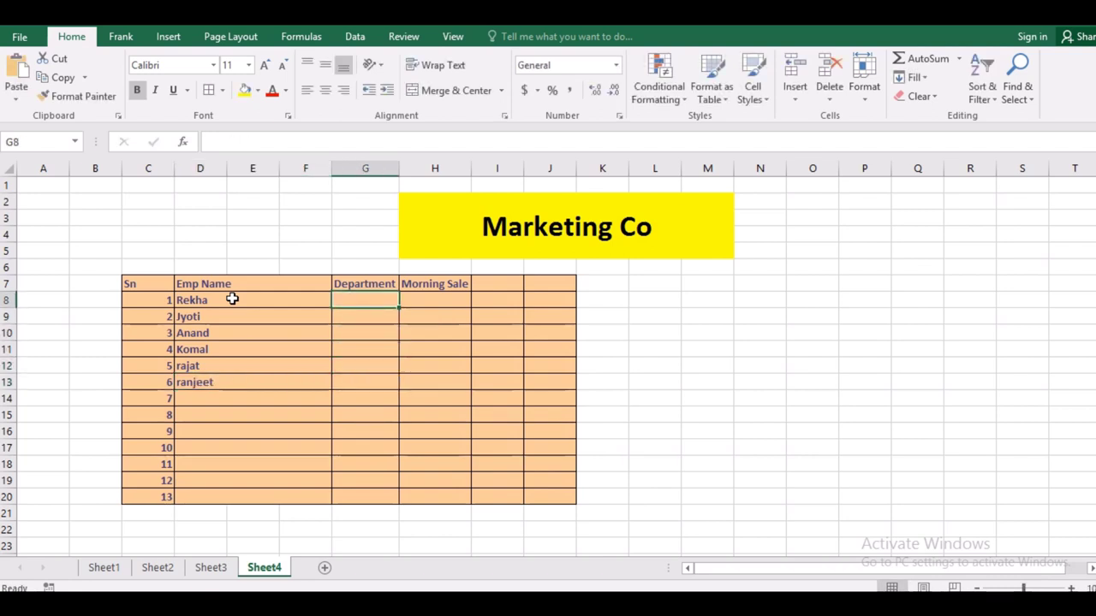
pyautogui.write('s')
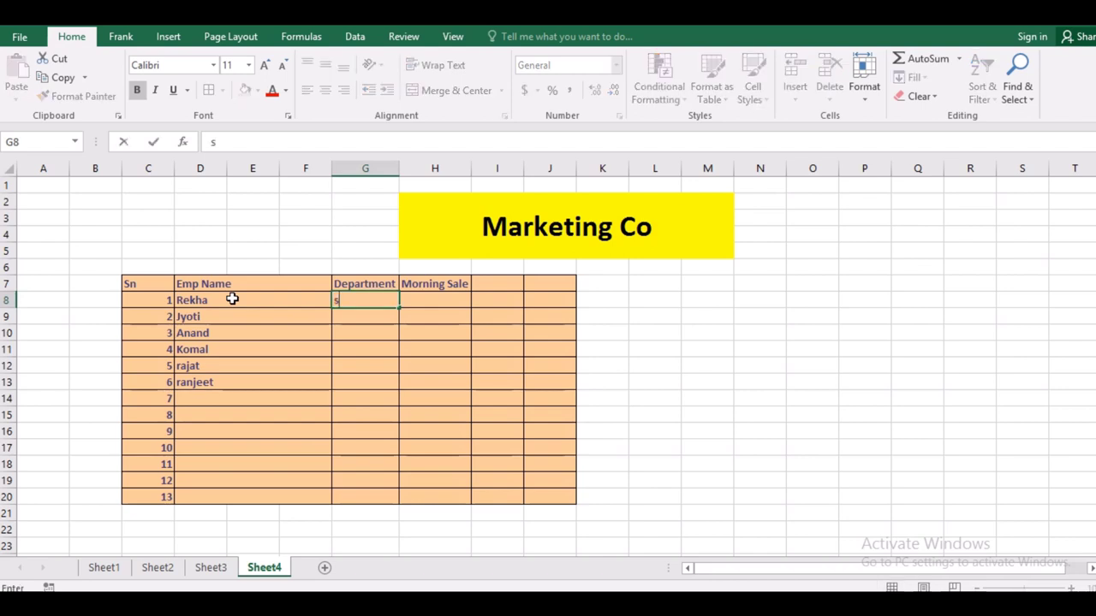
pyautogui.write('K')
pyautogui.write('is')
pyautogui.write('d')
pyautogui.write('s')
pyautogui.write(' wear')
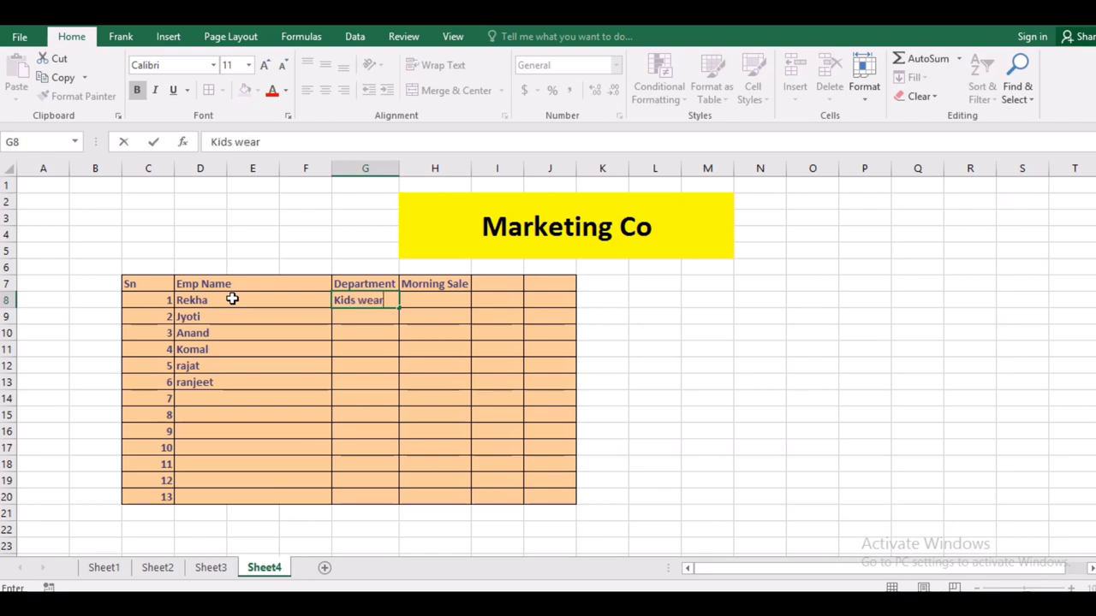
pyautogui.press('Return')
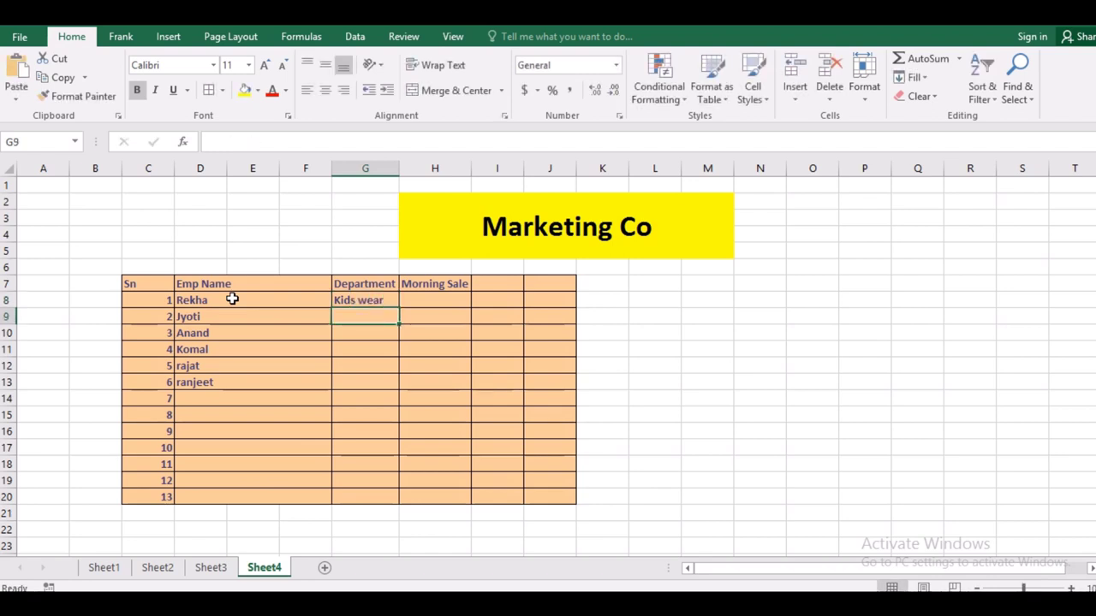
pyautogui.write('men')
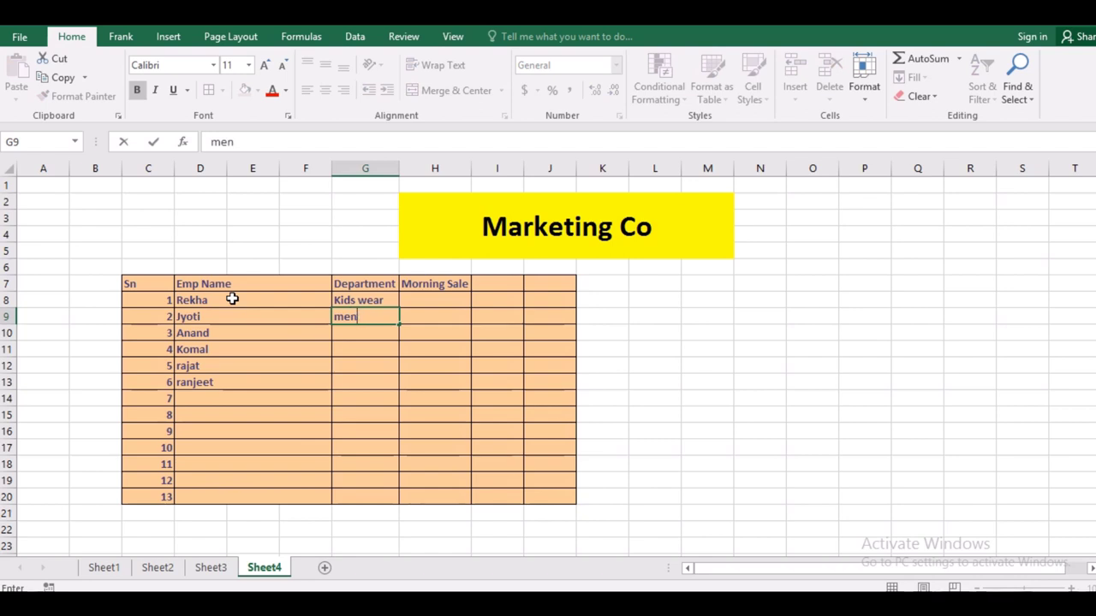
pyautogui.write('ts wear')
pyautogui.press('Return')
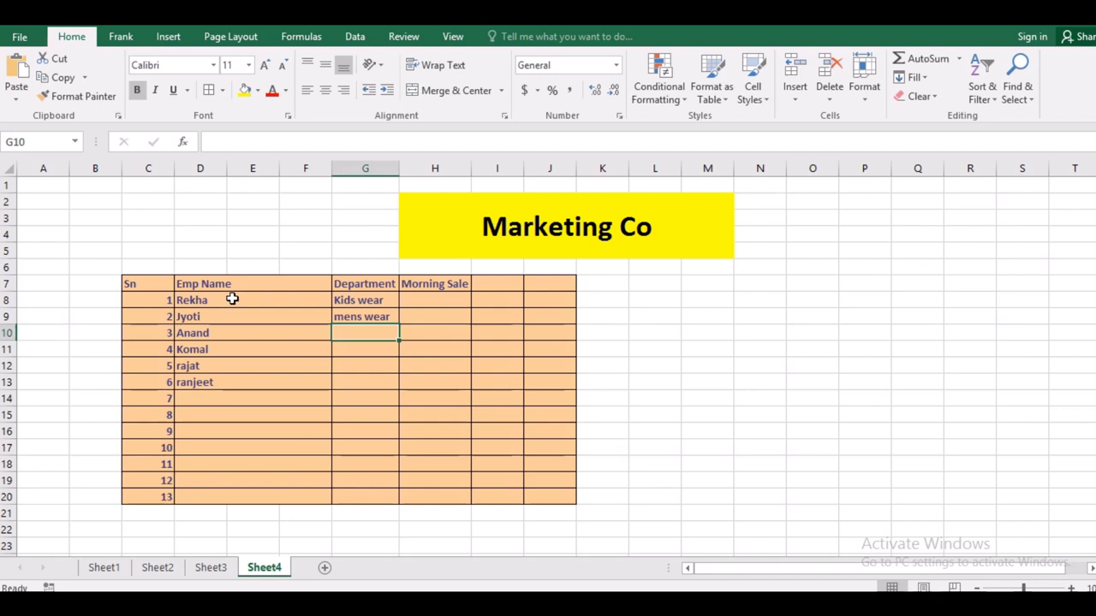
pyautogui.write('Watch ')
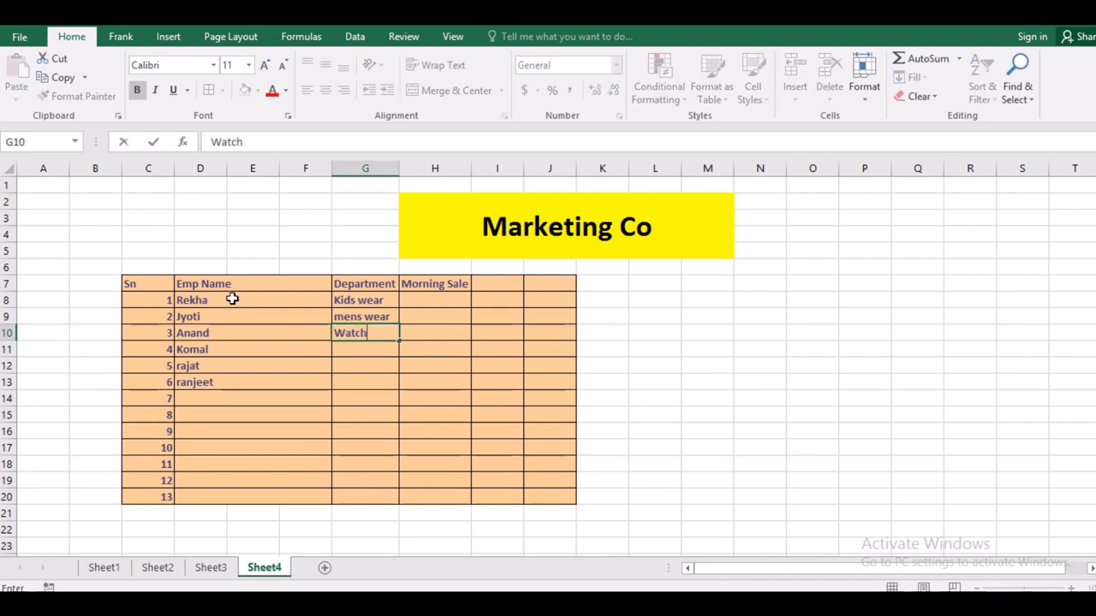
pyautogui.write('house')
pyautogui.press('Return')
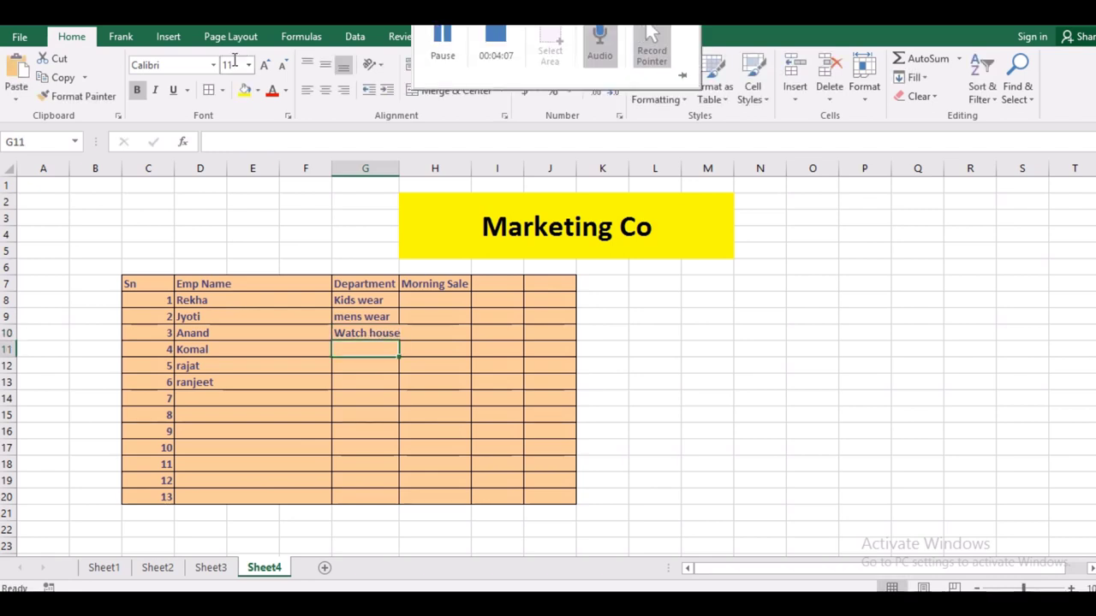
# Step: Widen the Department column, add Ladies wear and Cosmetic, and clear D13
pyautogui.moveTo(399, 168); pyautogui.dragTo(404, 168)
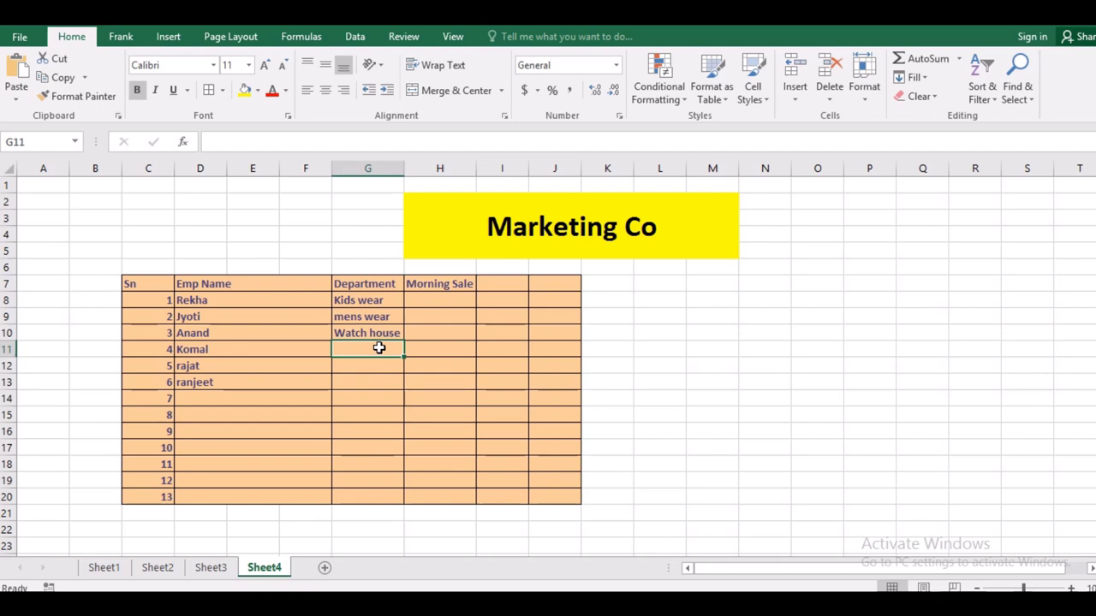
pyautogui.write('Ladi')
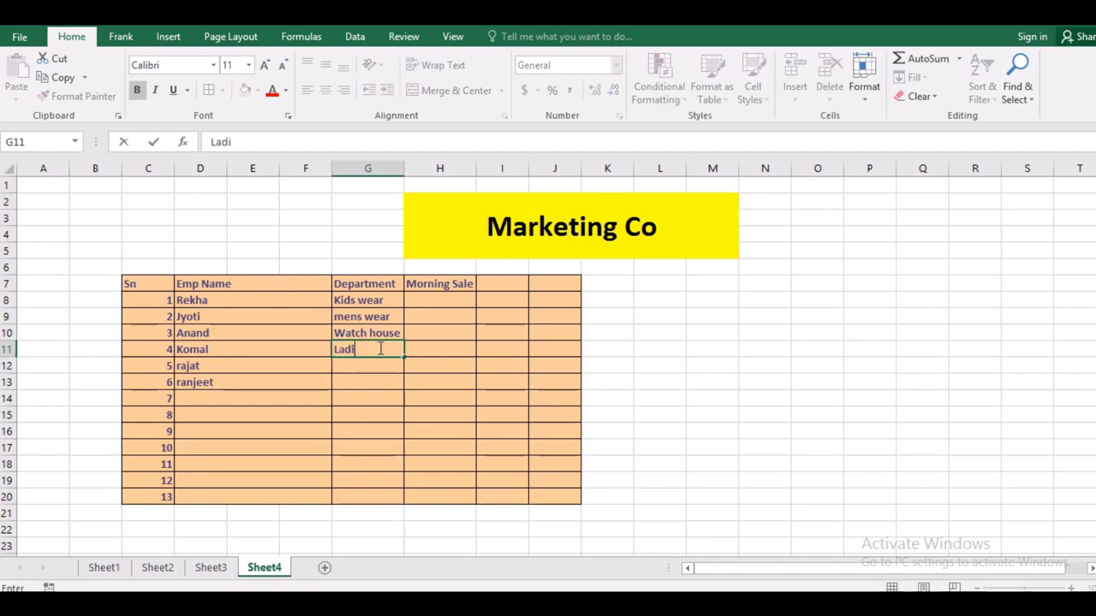
pyautogui.write('es wear')
pyautogui.press('Return')
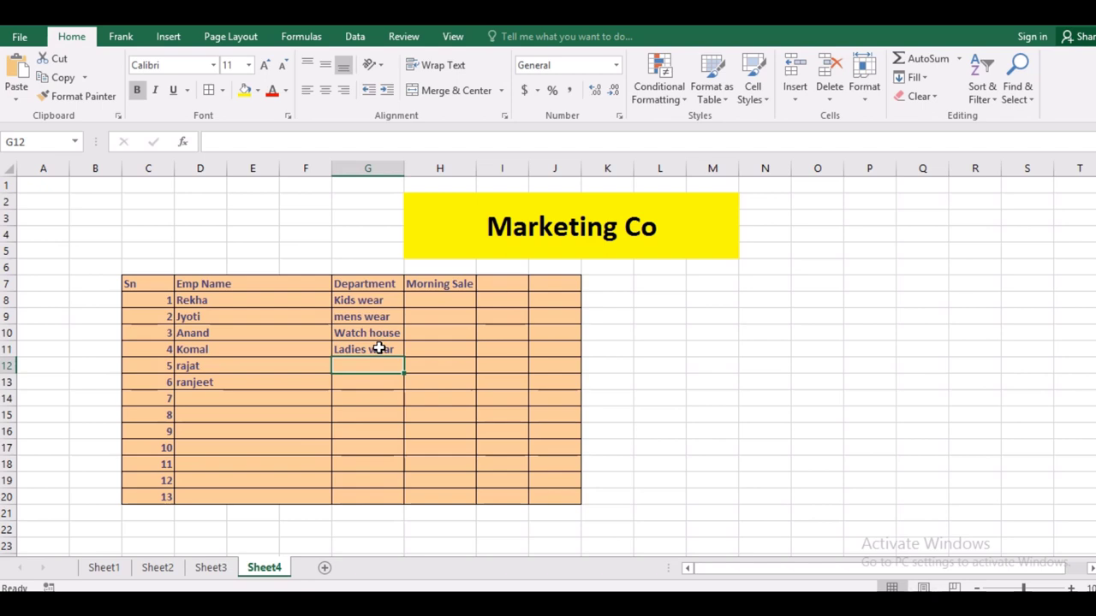
pyautogui.write('Cos')
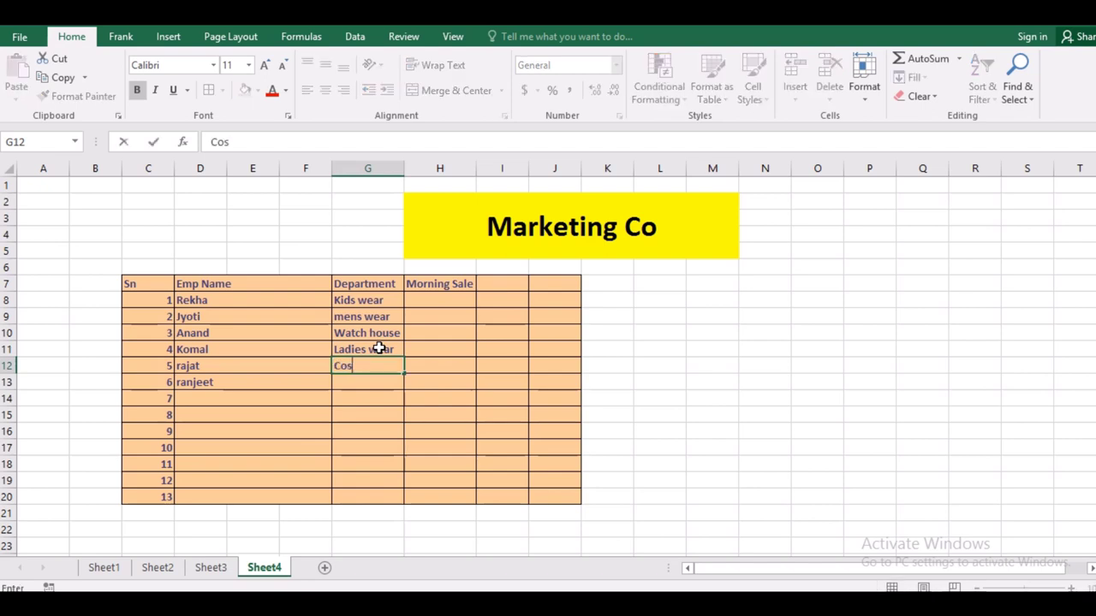
pyautogui.write('metic')
pyautogui.press('Return')
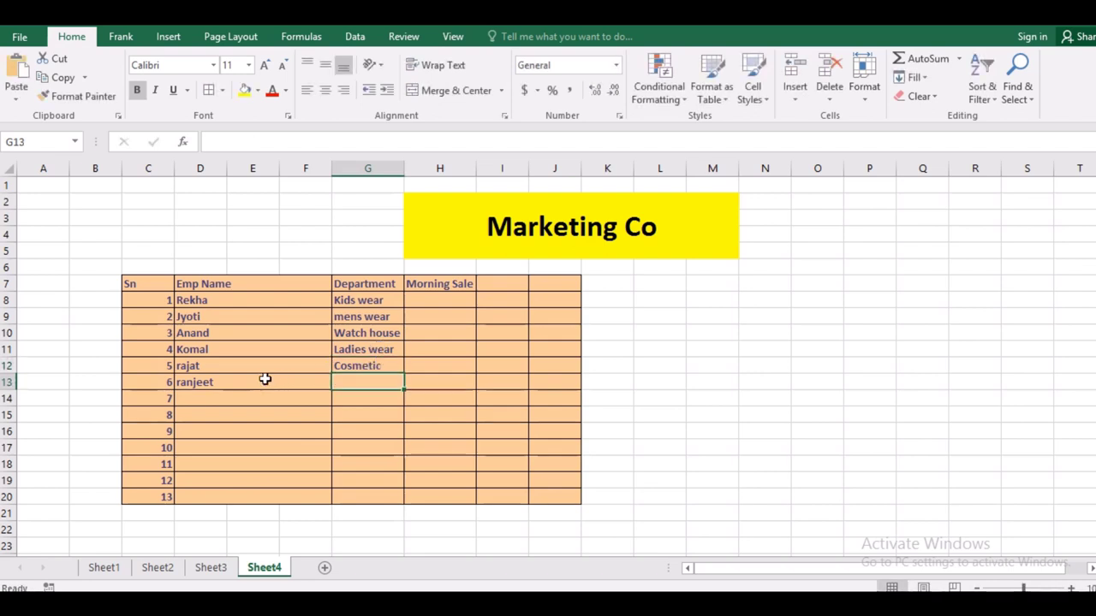
pyautogui.click(266, 379)
pyautogui.press('Delete')
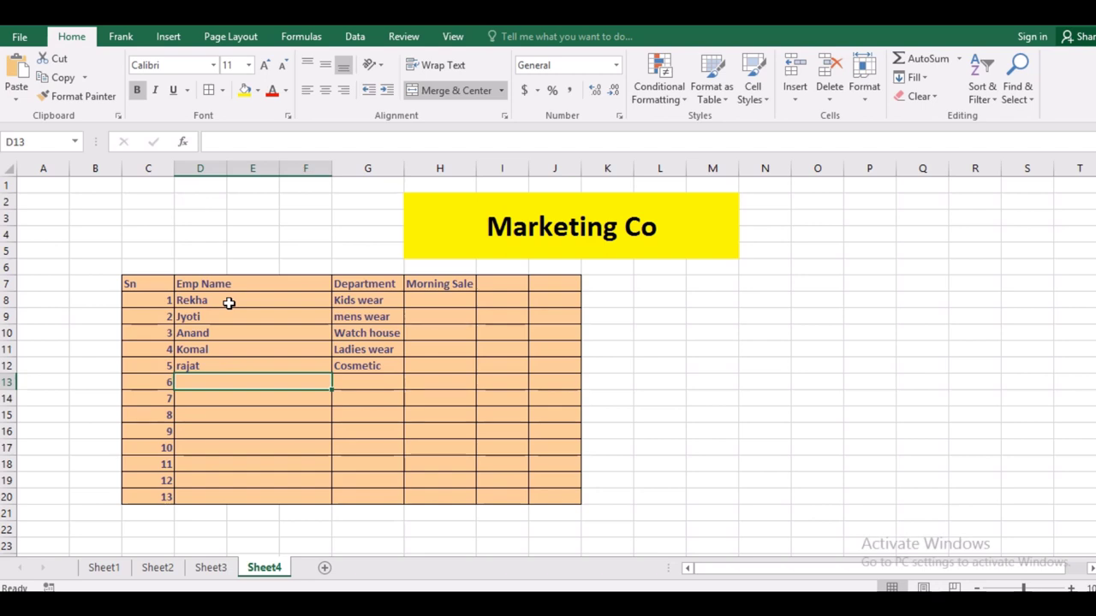
# Step: Enter Morning Sale values 3000, 1000, 8000, 1200 and 12000 in H8:H12
pyautogui.click(428, 303)
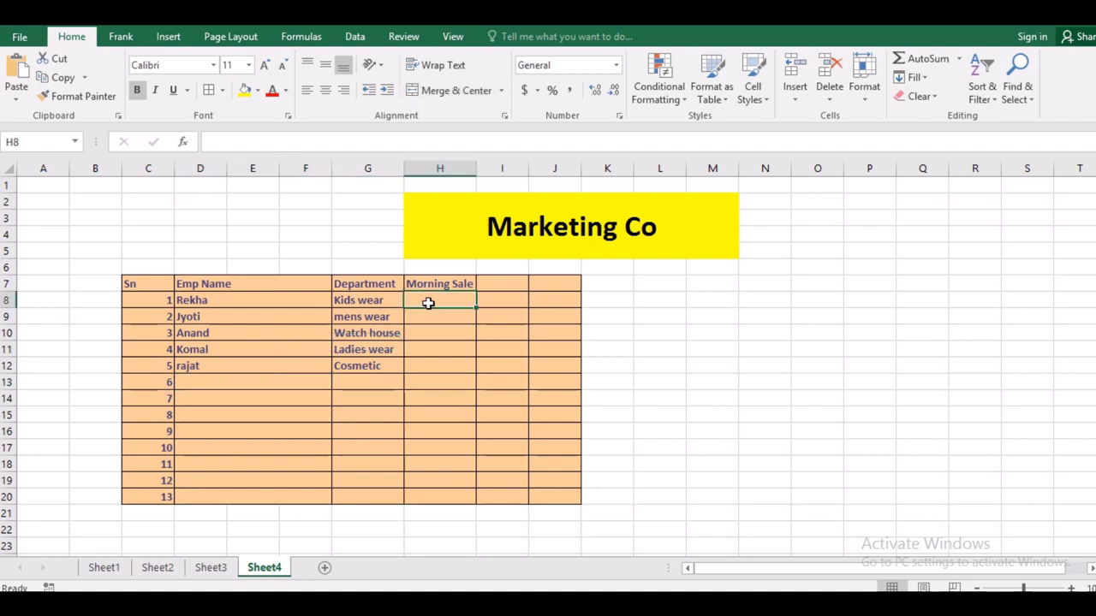
pyautogui.write('3')
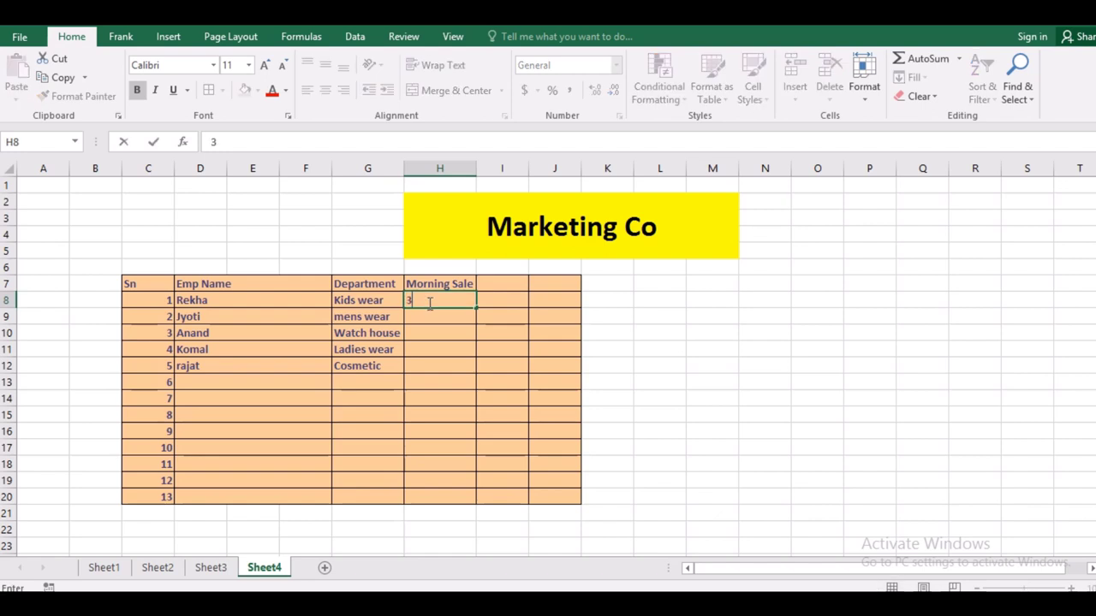
pyautogui.write('000')
pyautogui.press('Return')
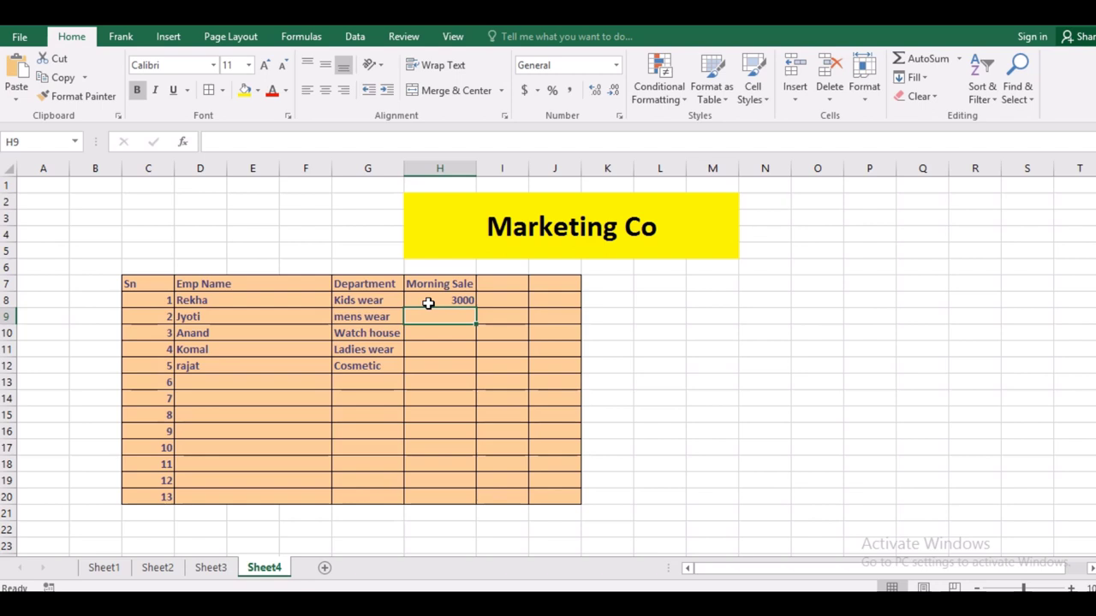
pyautogui.write('100')
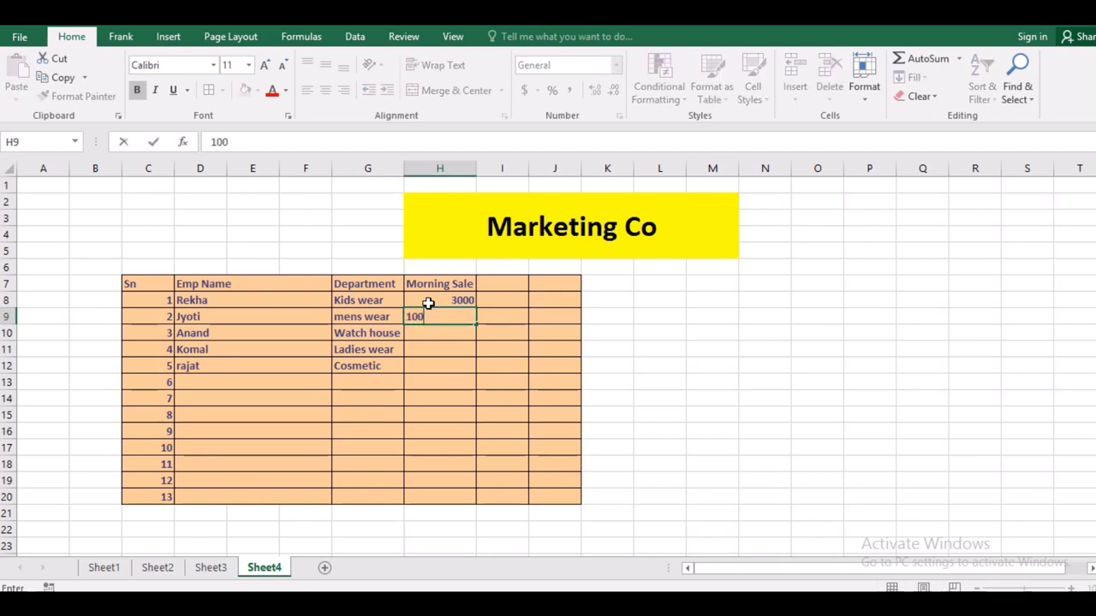
pyautogui.write('0')
pyautogui.press('Return')
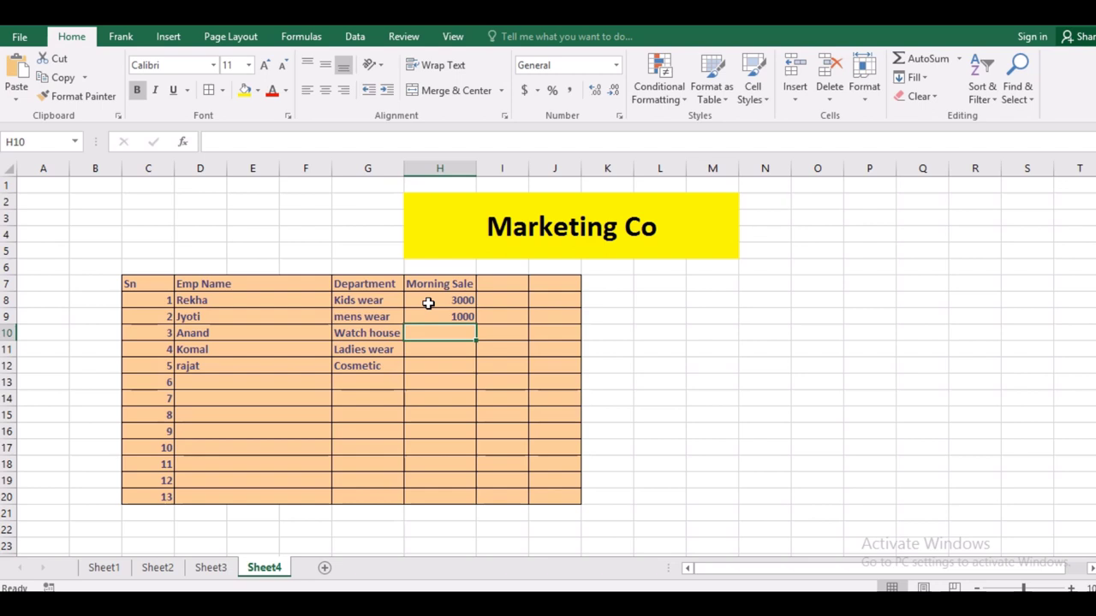
pyautogui.write('8000')
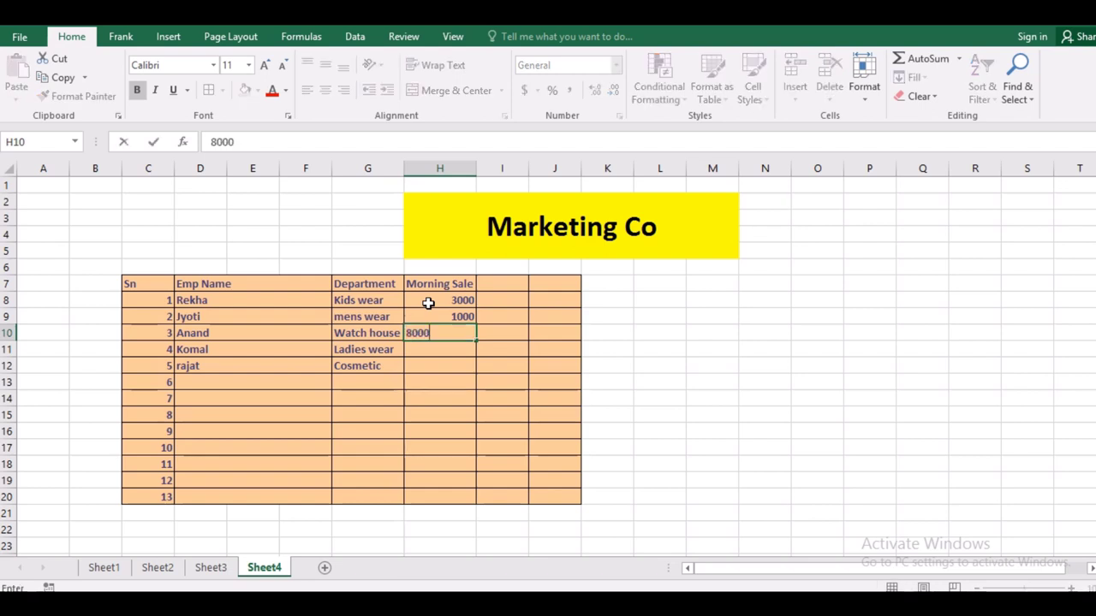
pyautogui.press('Return')
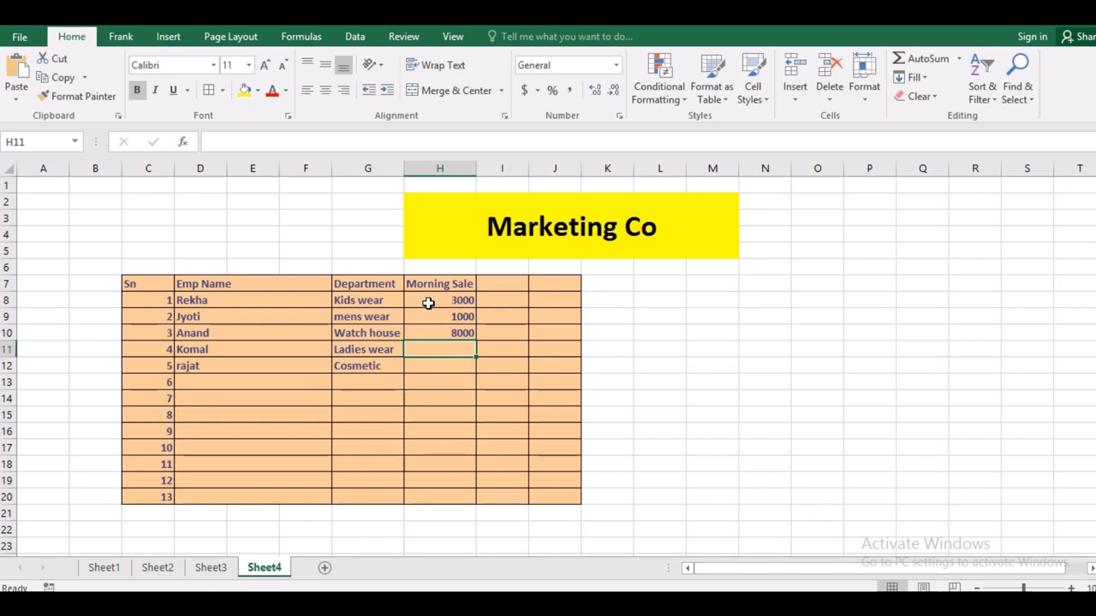
pyautogui.write('1200')
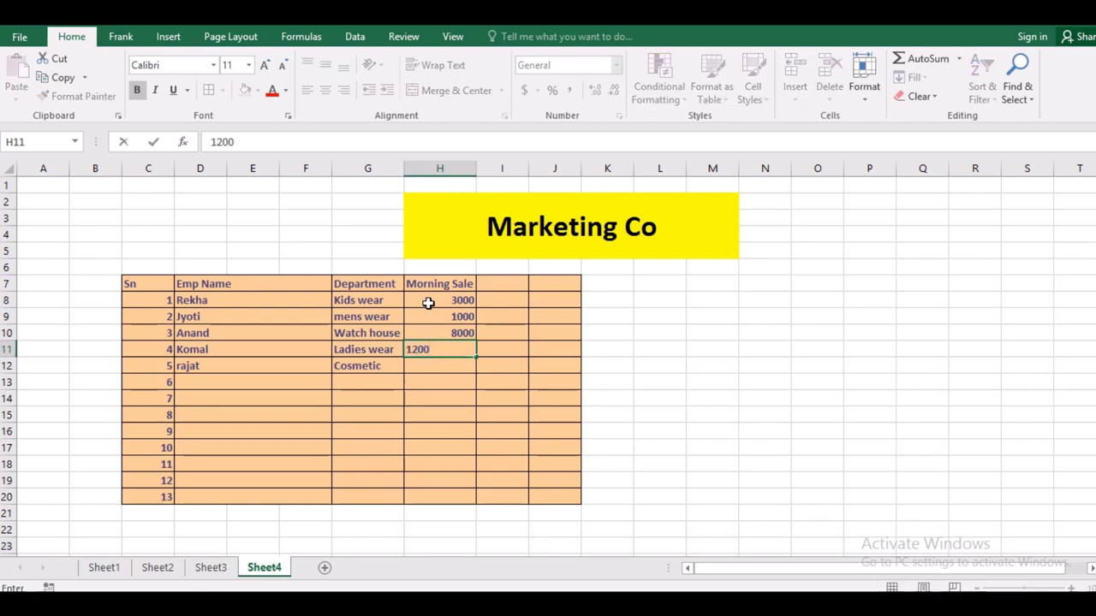
pyautogui.press('Return')
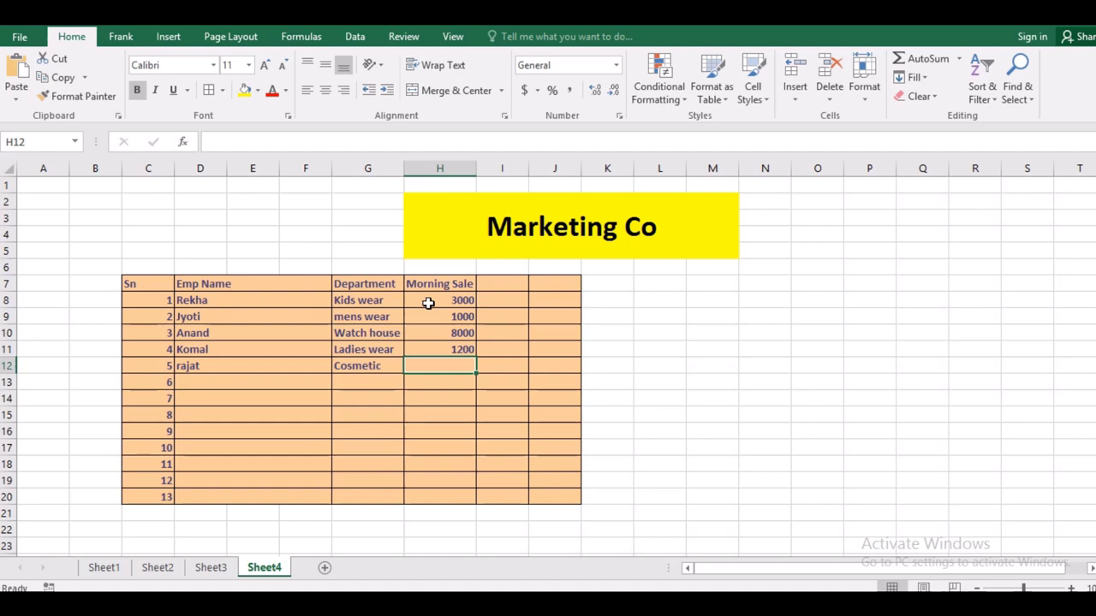
pyautogui.write('12000')
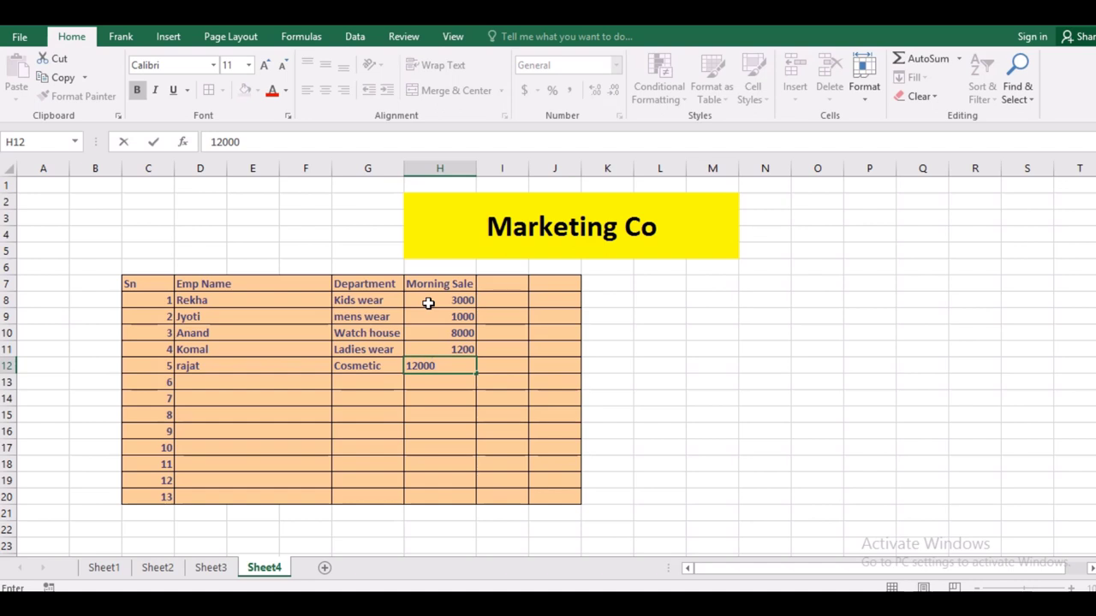
pyautogui.press('Return')
pyautogui.press('Left')
pyautogui.press('Left')
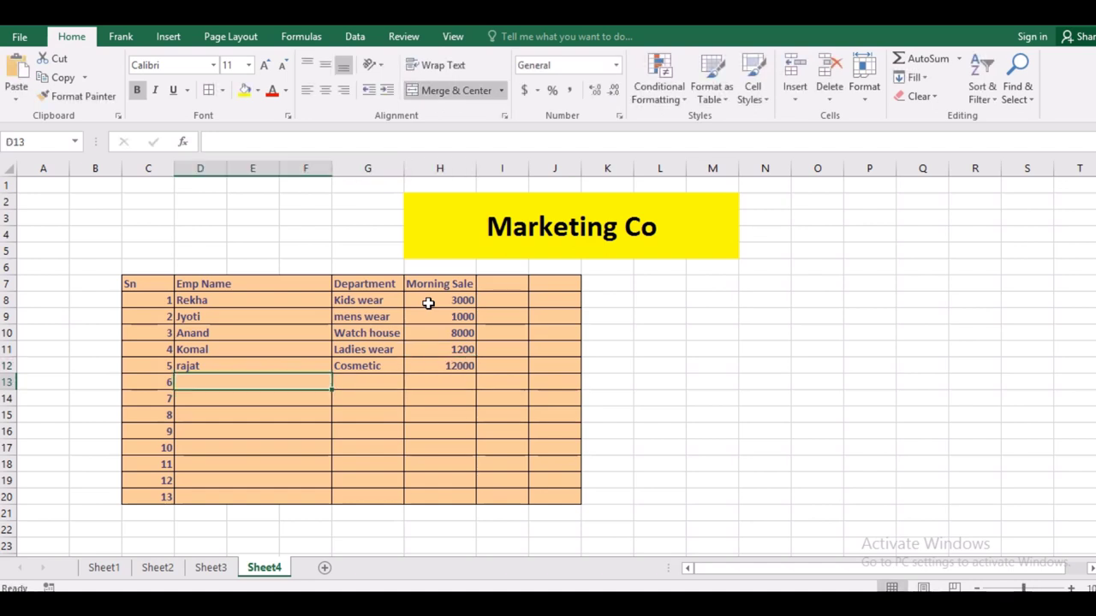
pyautogui.write('r')
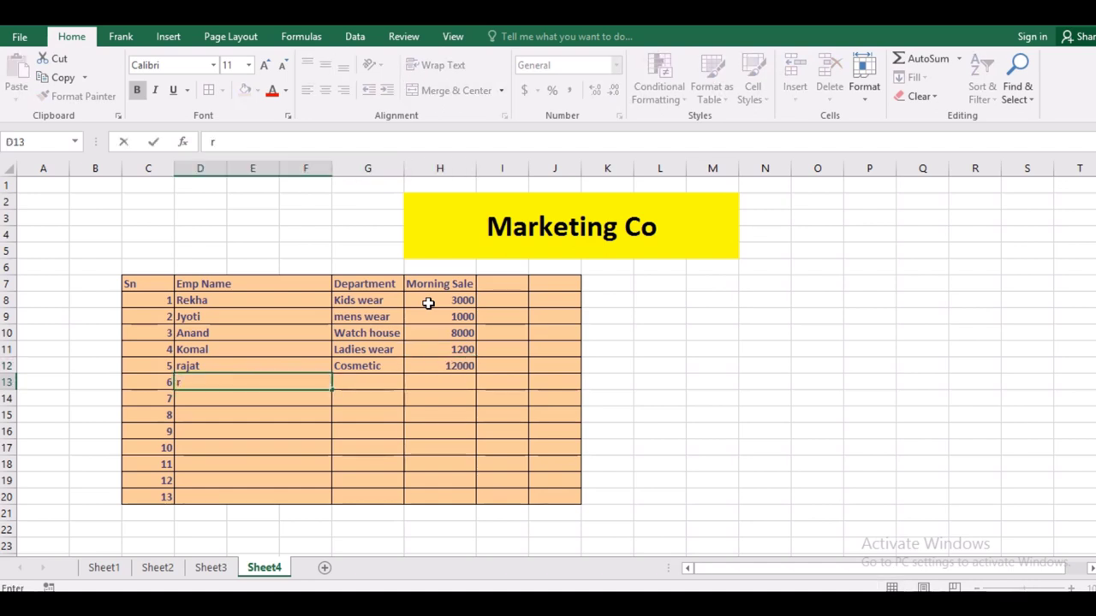
pyautogui.write('ekha')
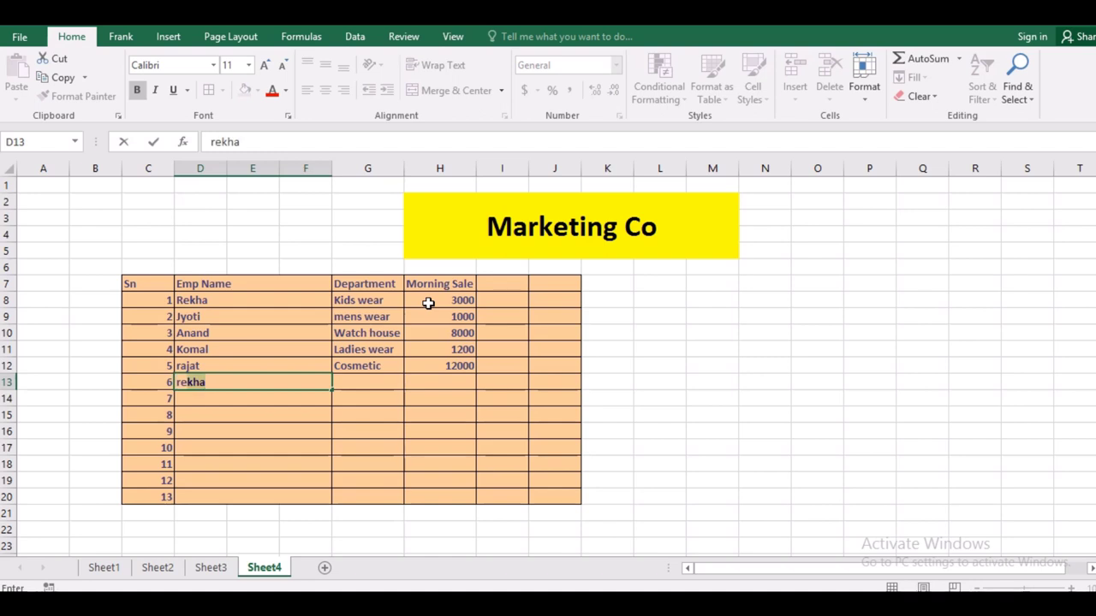
pyautogui.press('Right')
pyautogui.write('k')
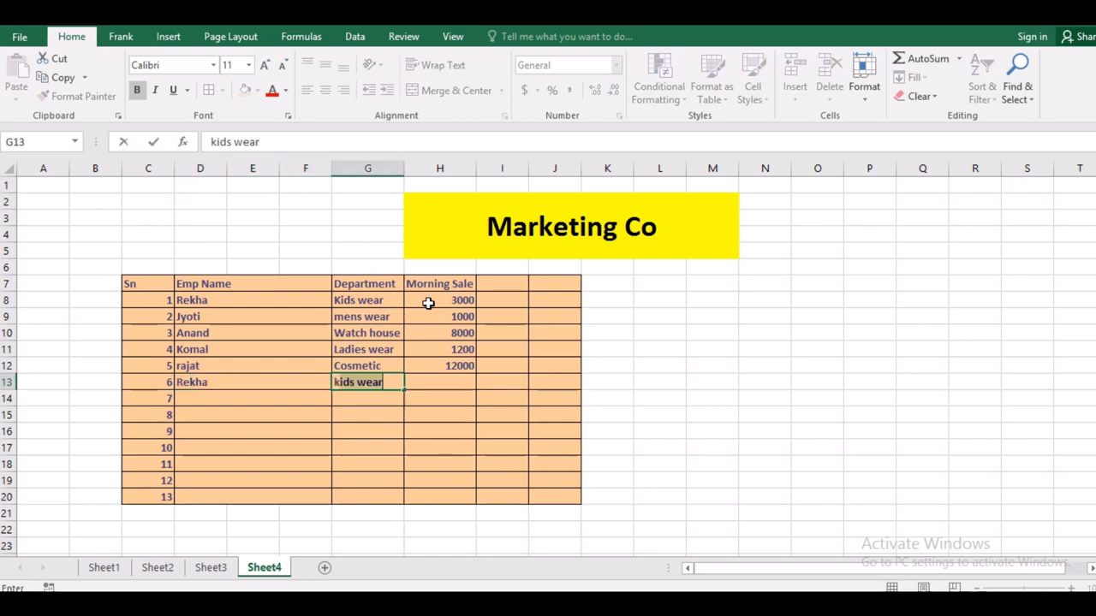
pyautogui.press('Right')
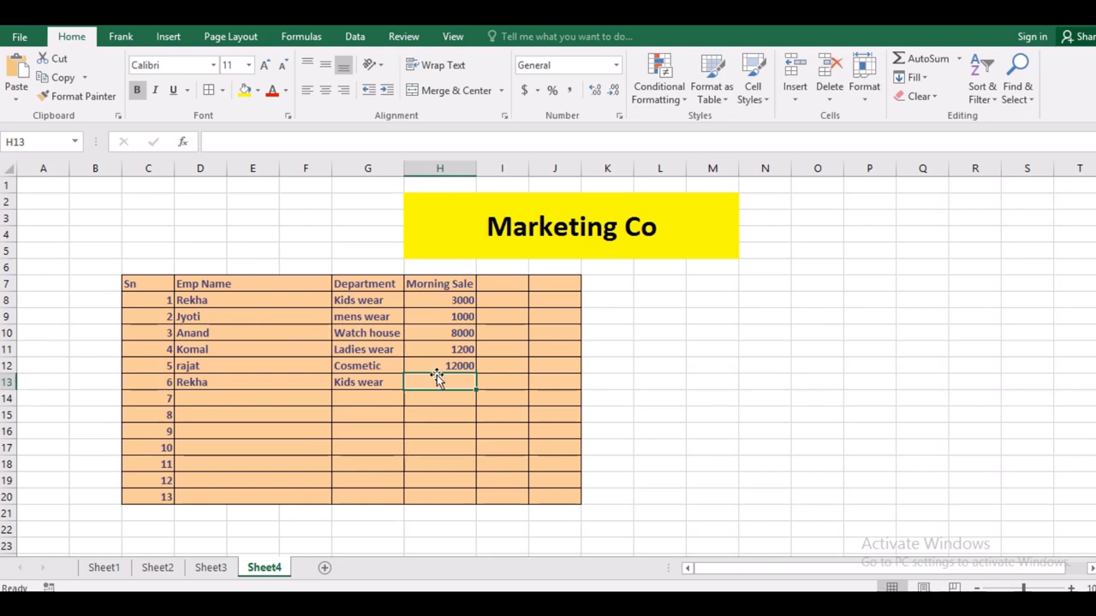
pyautogui.write('2000')
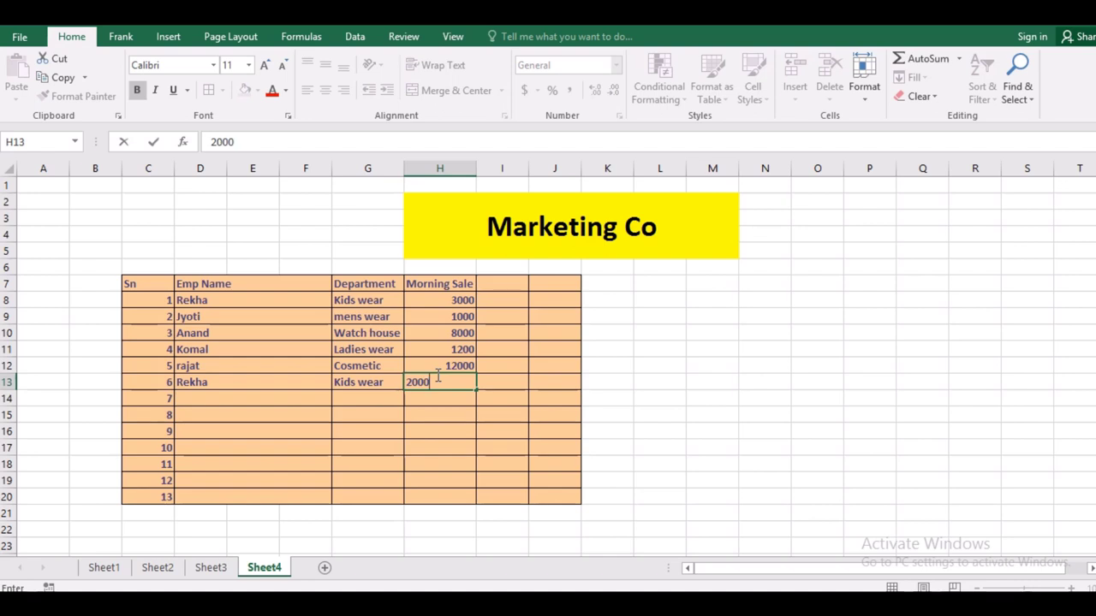
pyautogui.press('Return')
pyautogui.press('Left')
pyautogui.press('Left')
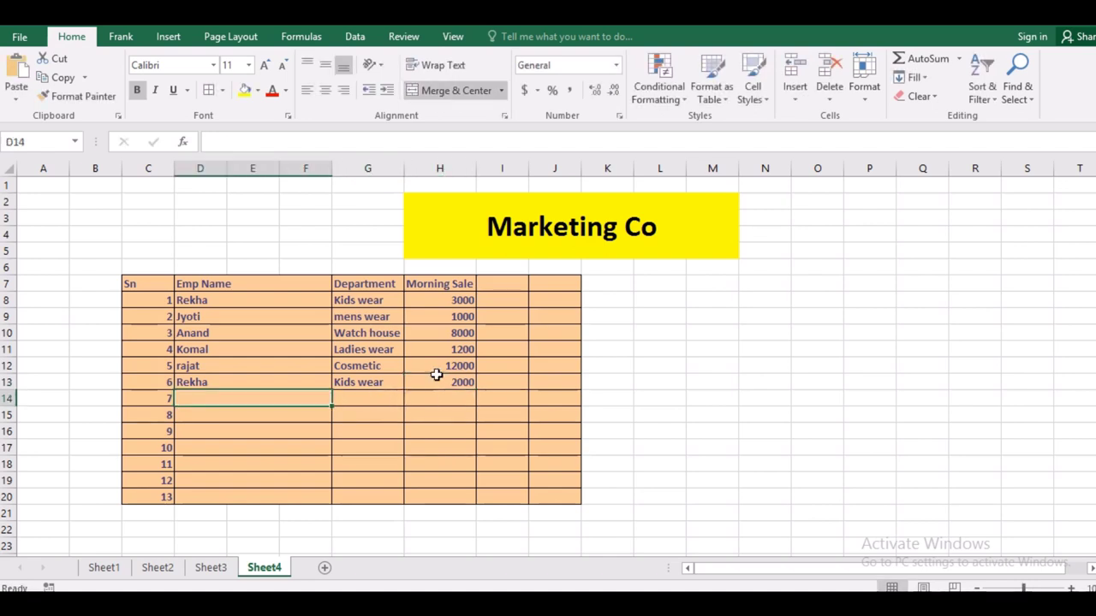
pyautogui.write('jyoti')
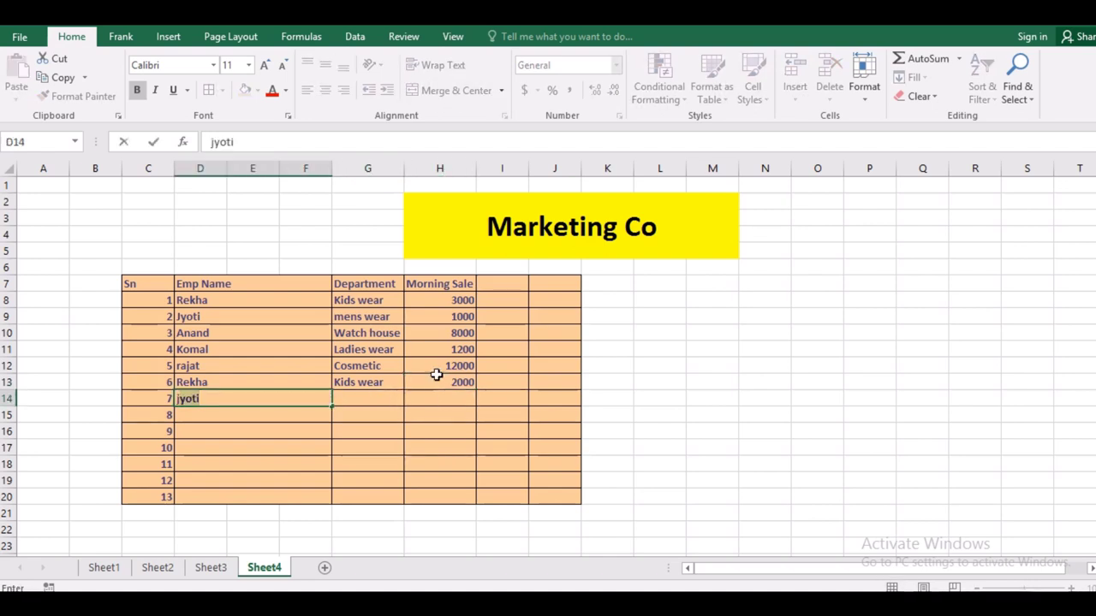
pyautogui.press('Tab')
pyautogui.write('m')
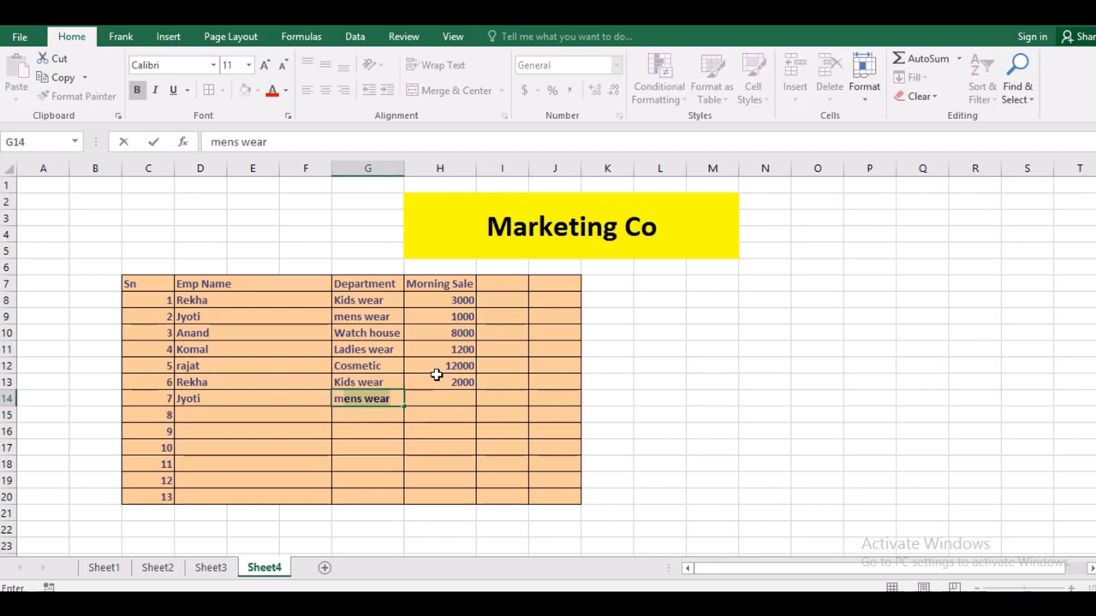
pyautogui.press('Tab')
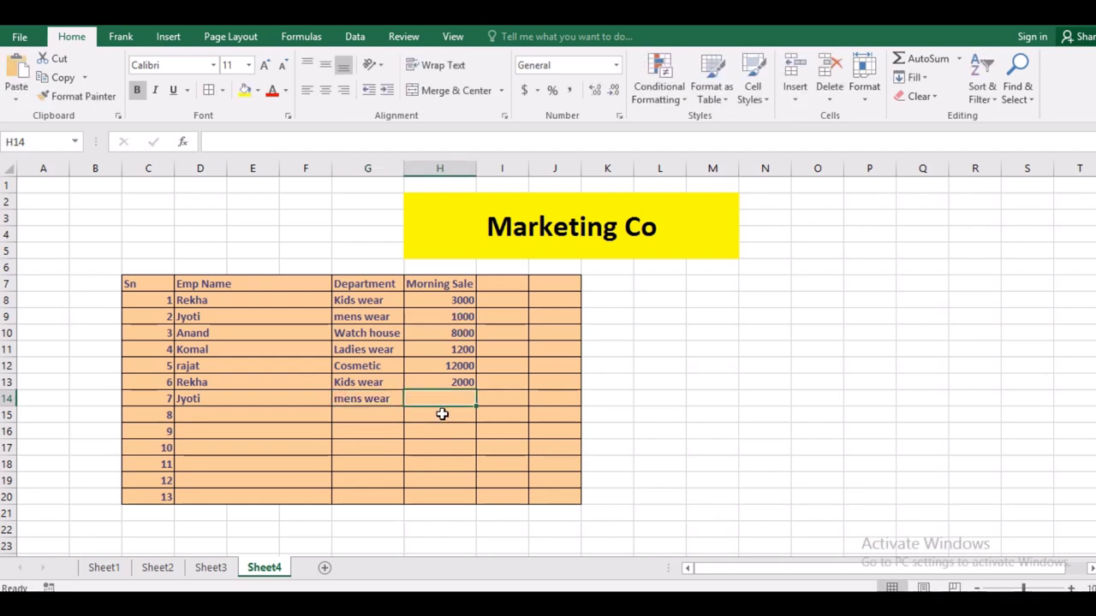
pyautogui.write('3500')
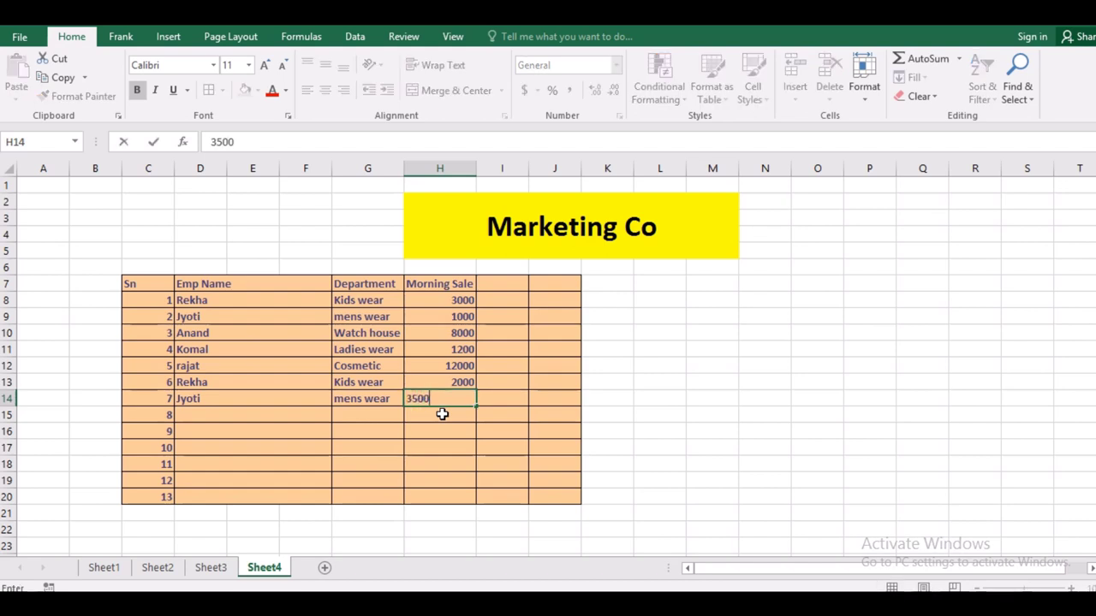
pyautogui.press('Return')
pyautogui.press('Left')
pyautogui.press('Left')
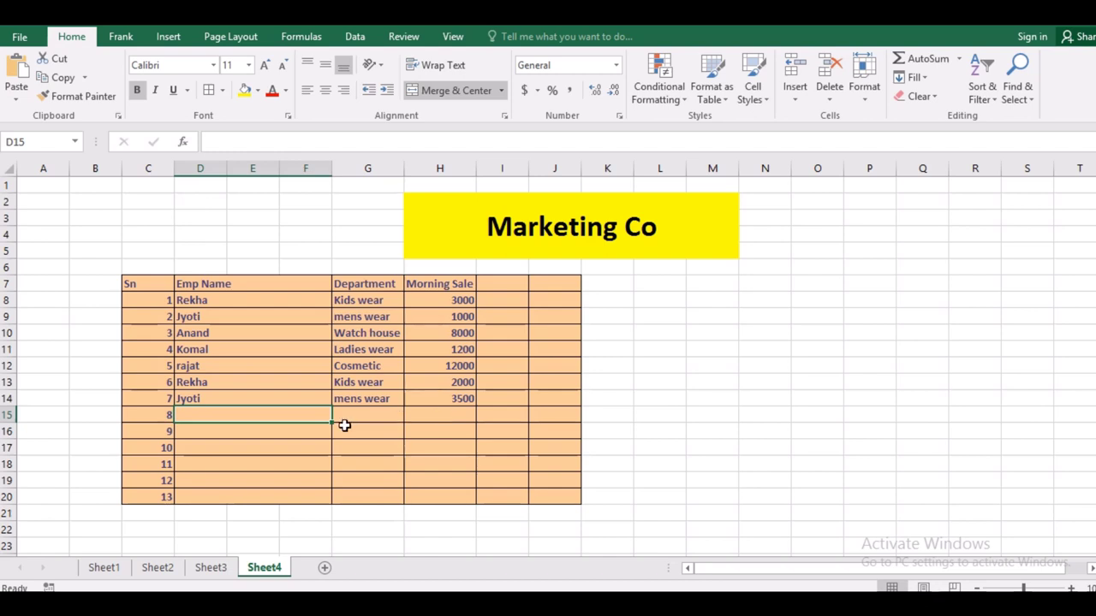
pyautogui.click(266, 430)
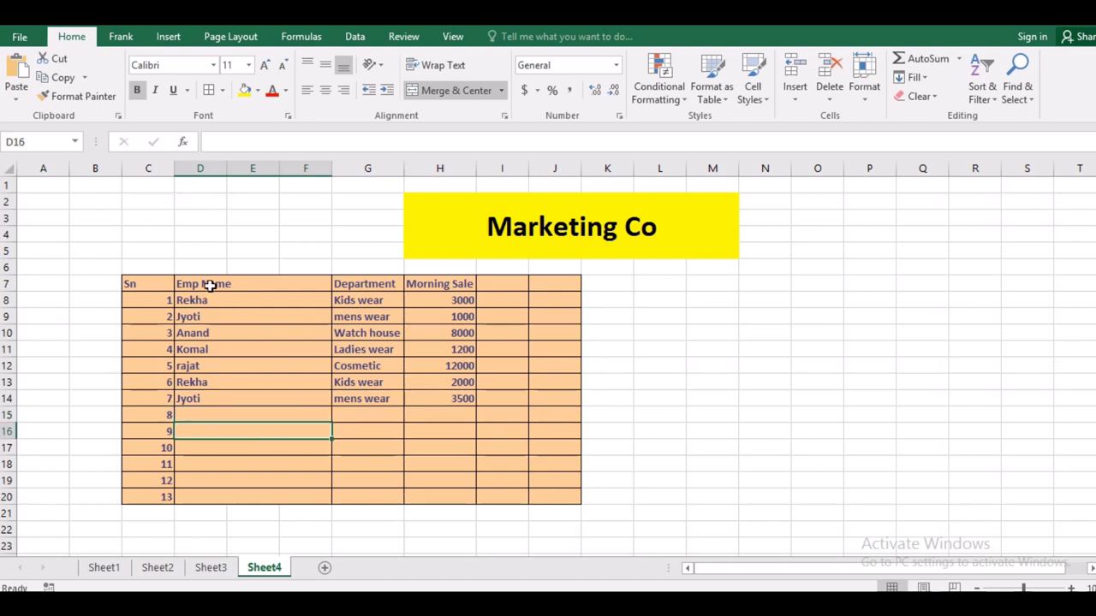
# Step: Create a PivotTable from D7:H14, dismissing the invalid field name error
pyautogui.moveTo(210, 286); pyautogui.dragTo(449, 400)
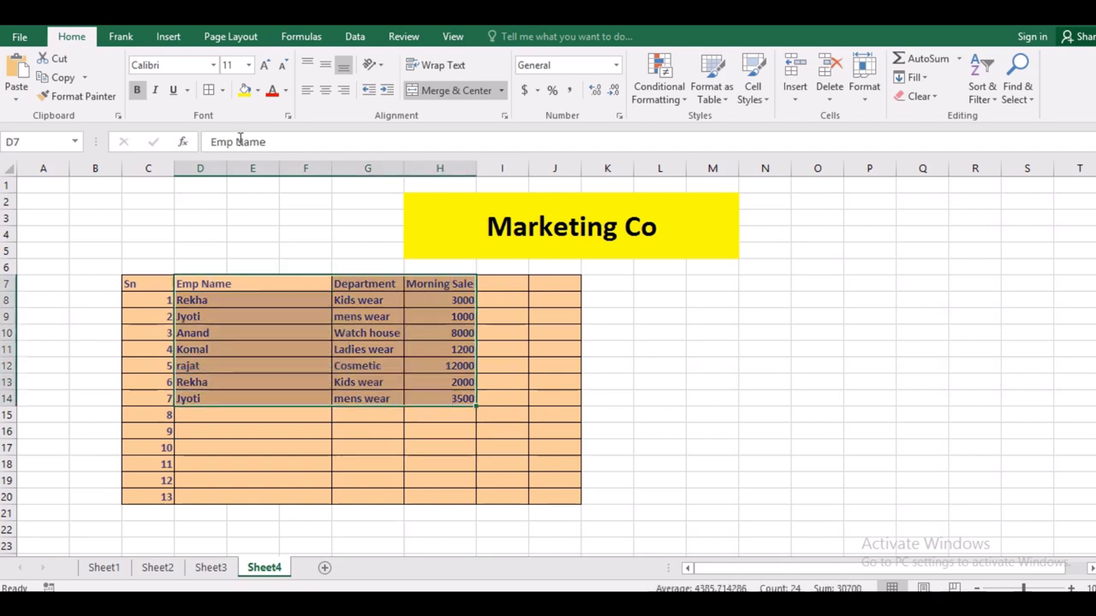
pyautogui.click(167, 37)
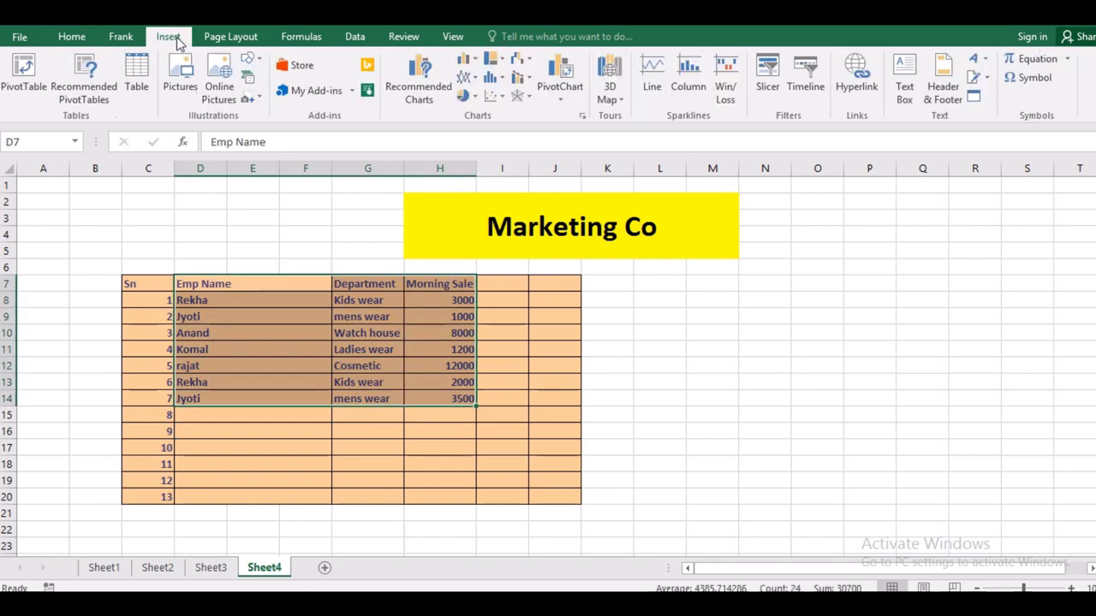
pyautogui.click(24, 73)
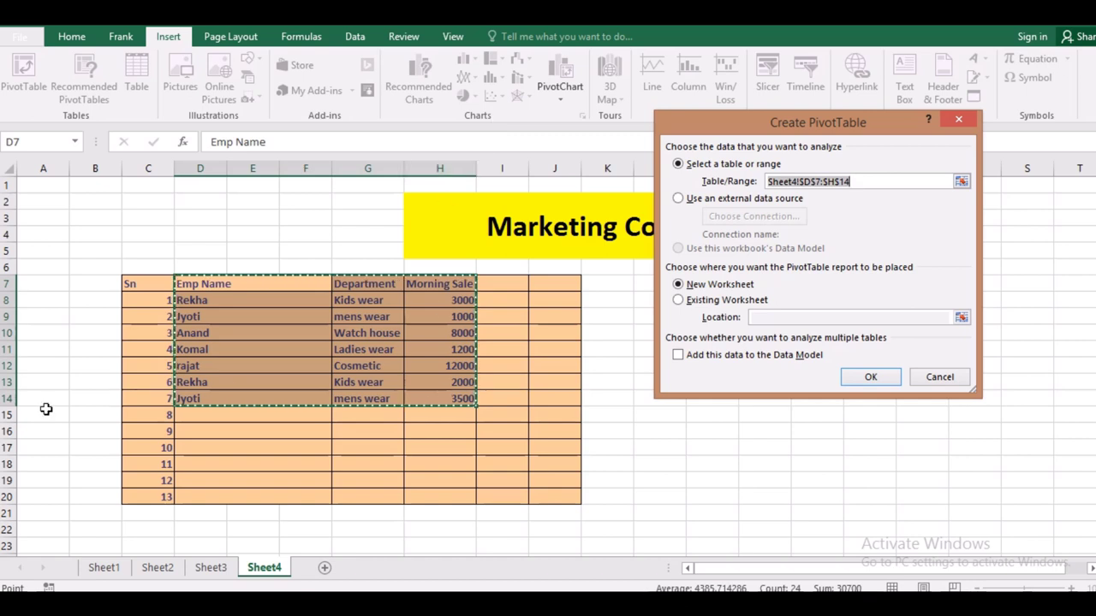
pyautogui.click(863, 376)
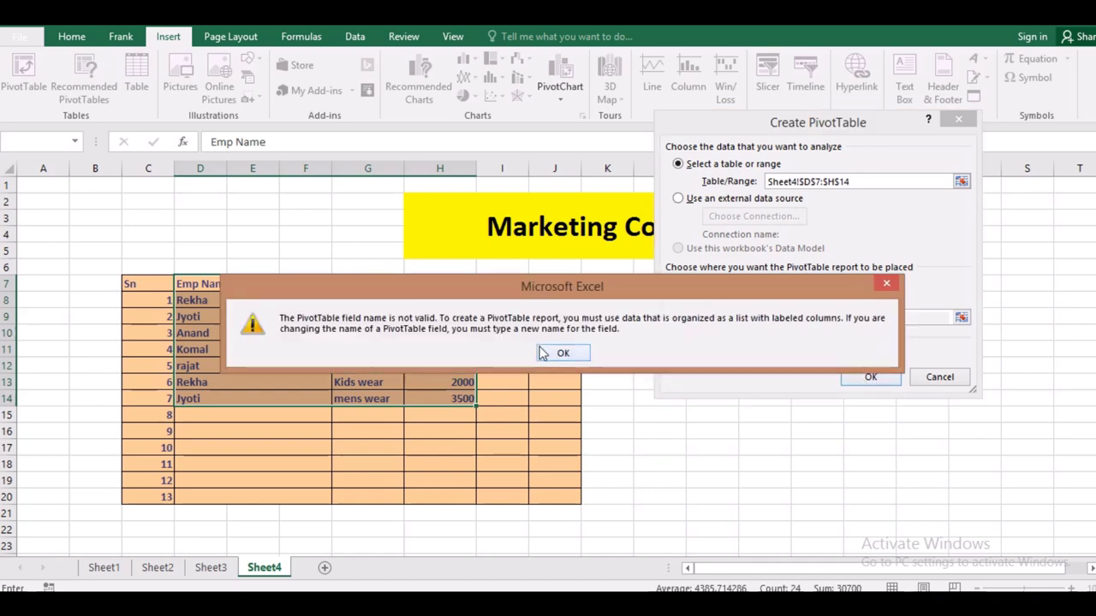
pyautogui.click(560, 353)
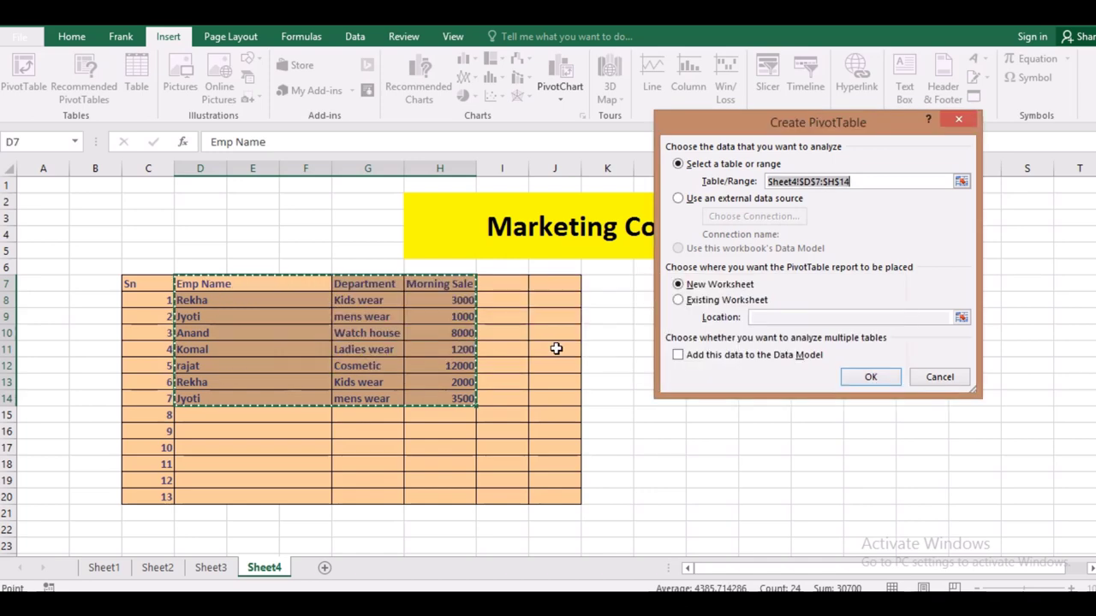
pyautogui.click(856, 379)
pyautogui.click(565, 353)
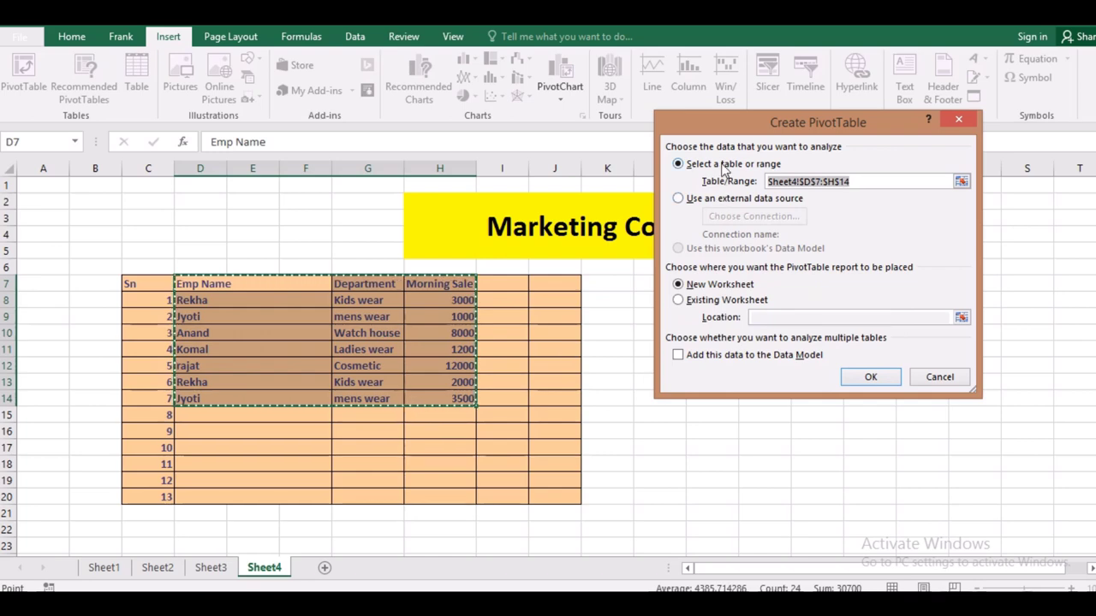
# Step: Place the PivotTable on the existing worksheet at N16 and dismiss the field name error
pyautogui.click(723, 300)
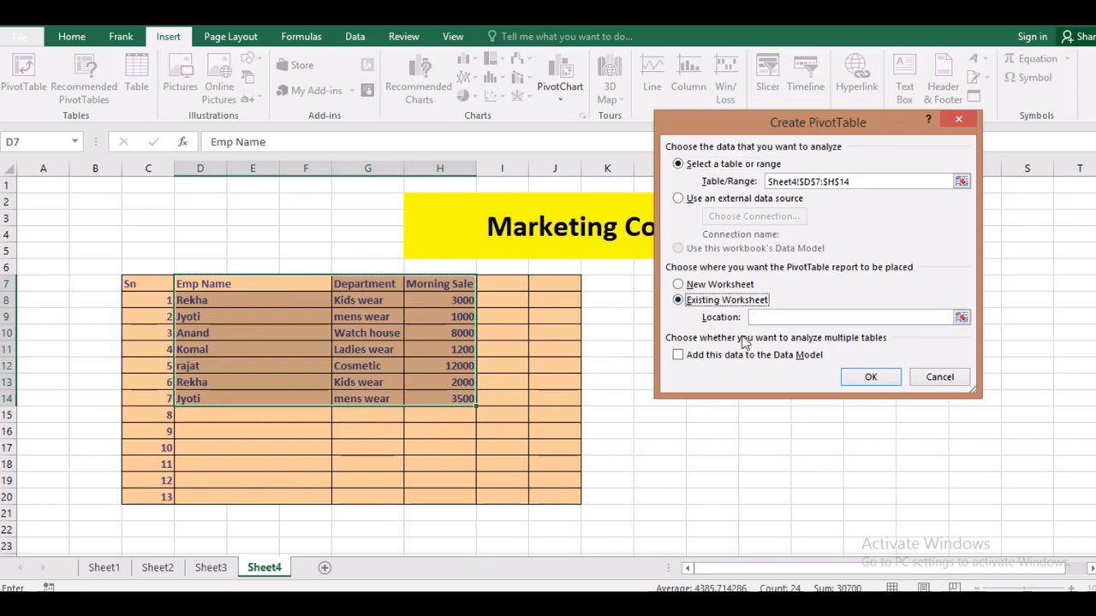
pyautogui.click(765, 435)
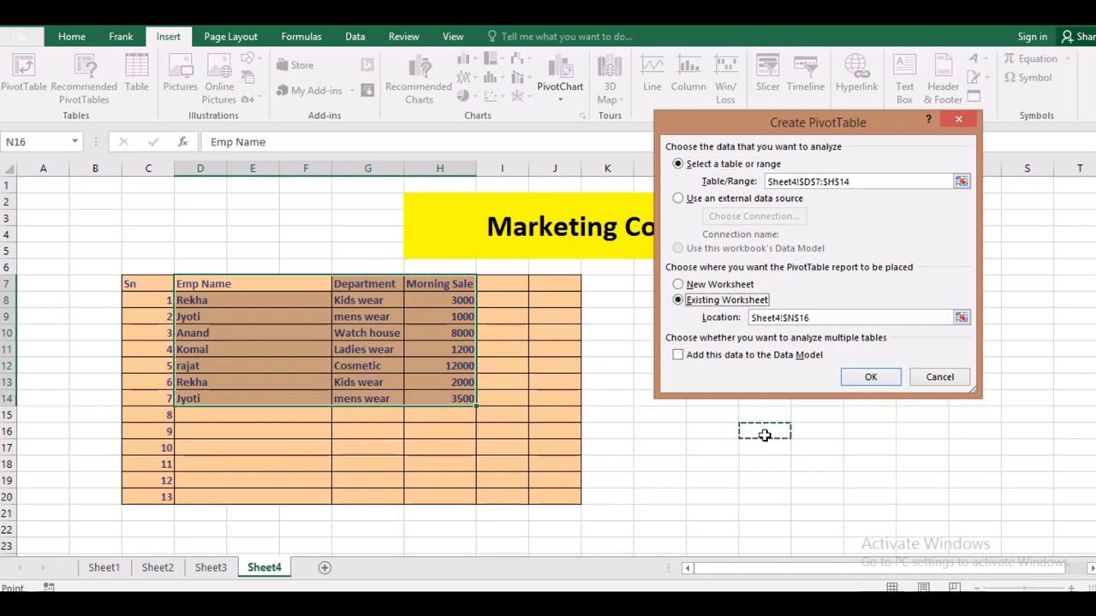
pyautogui.click(866, 382)
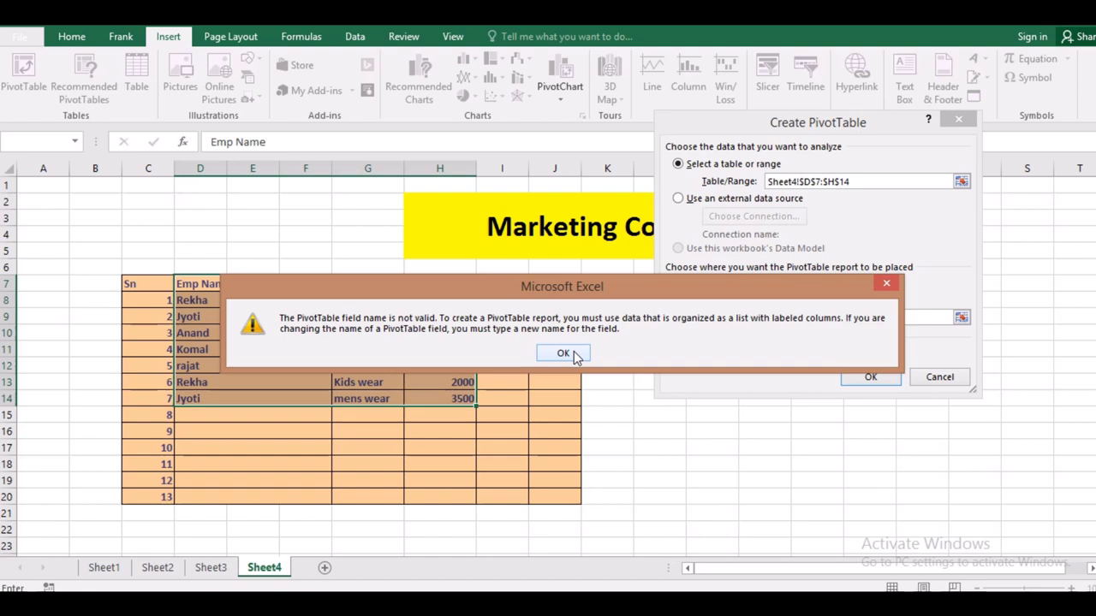
pyautogui.click(574, 355)
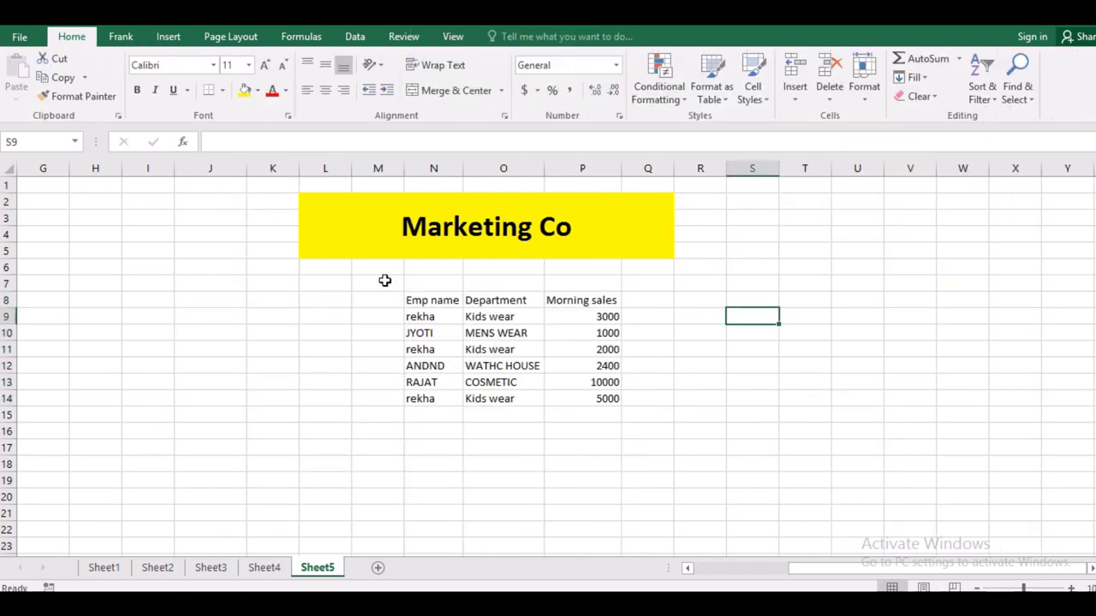
# Step: Insert a PivotTable from Sheet5's N8:P14 sales list onto a new worksheet
pyautogui.moveTo(428, 302); pyautogui.dragTo(583, 402)
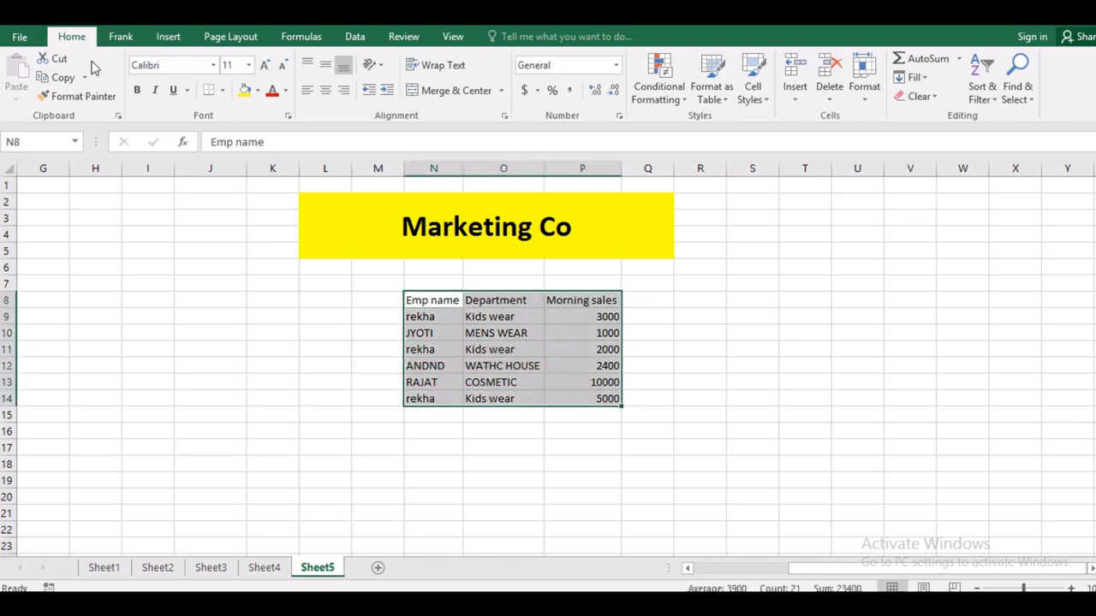
pyautogui.click(169, 39)
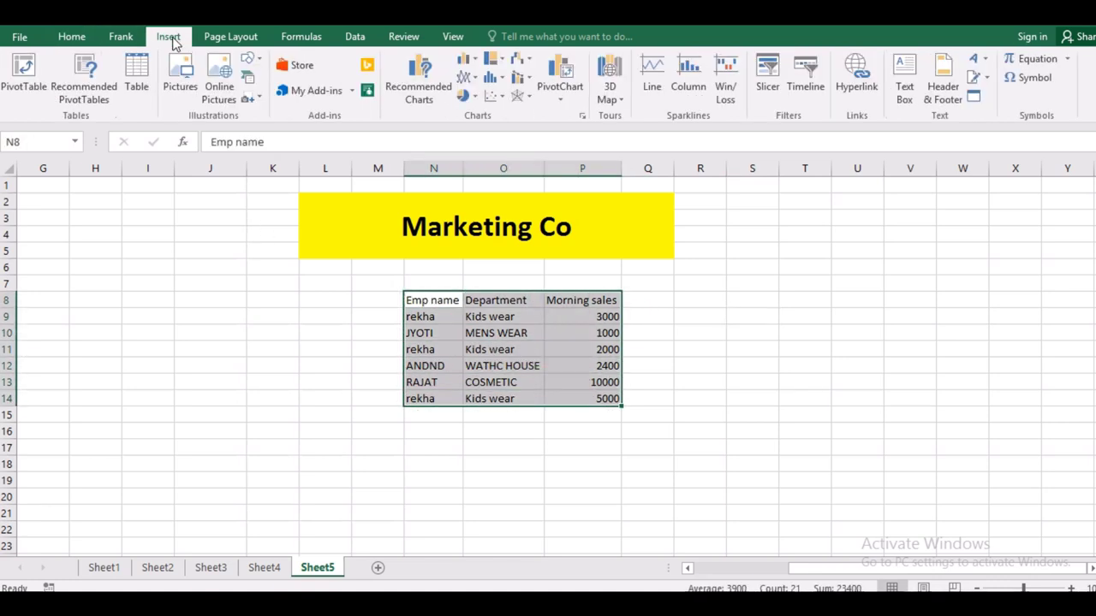
pyautogui.click(21, 82)
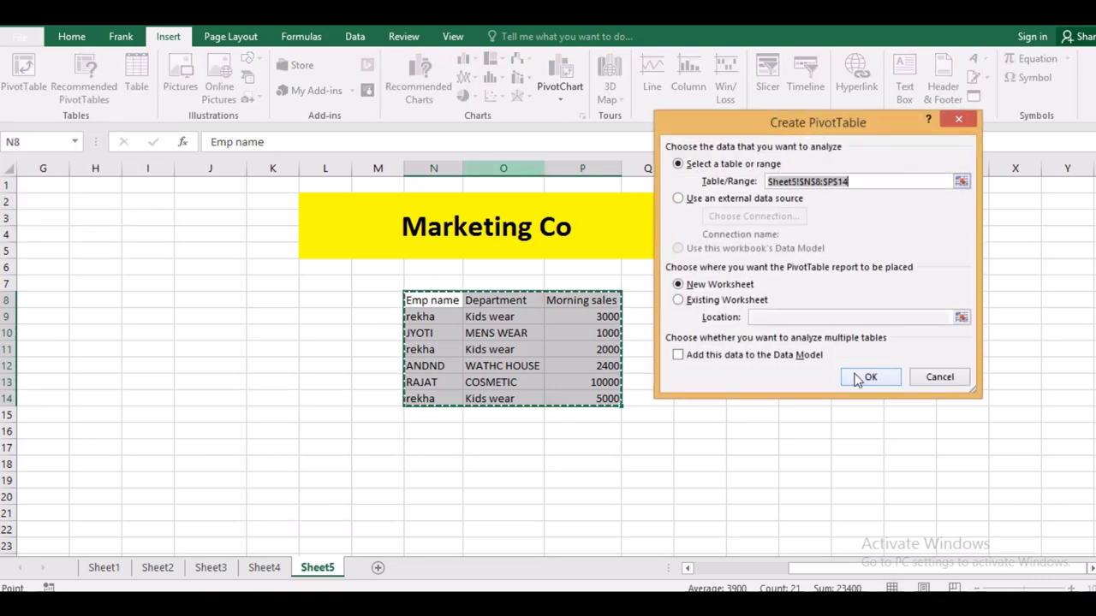
pyautogui.click(856, 375)
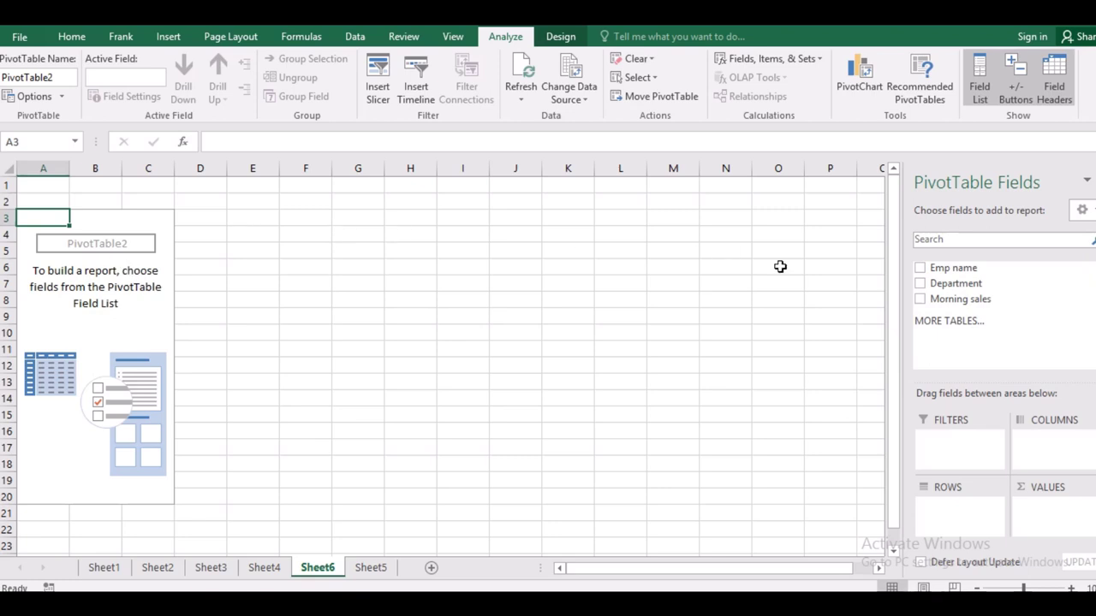
# Step: Add Emp name as rows and sum Morning sales, review the employee rows, then return to Sheet5
pyautogui.click(919, 268)
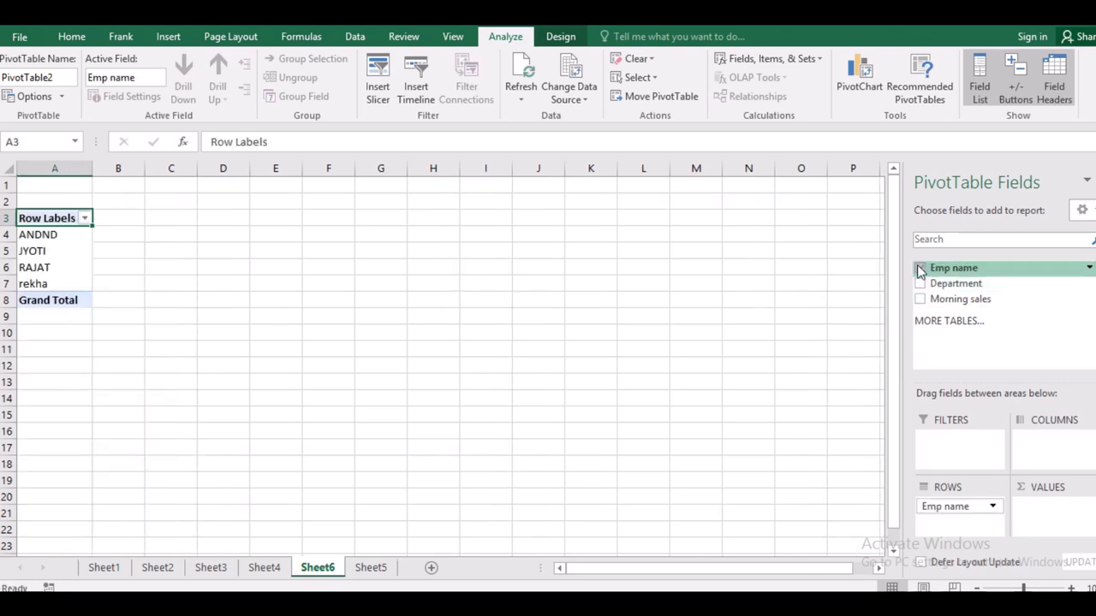
pyautogui.click(919, 300)
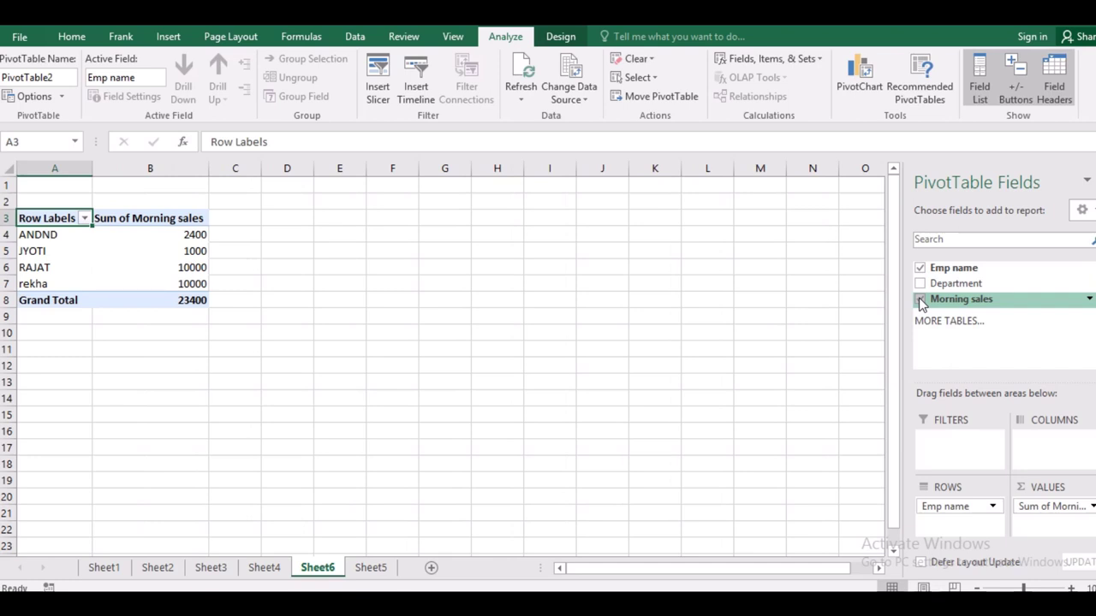
pyautogui.click(53, 237)
pyautogui.click(52, 251)
pyautogui.click(45, 268)
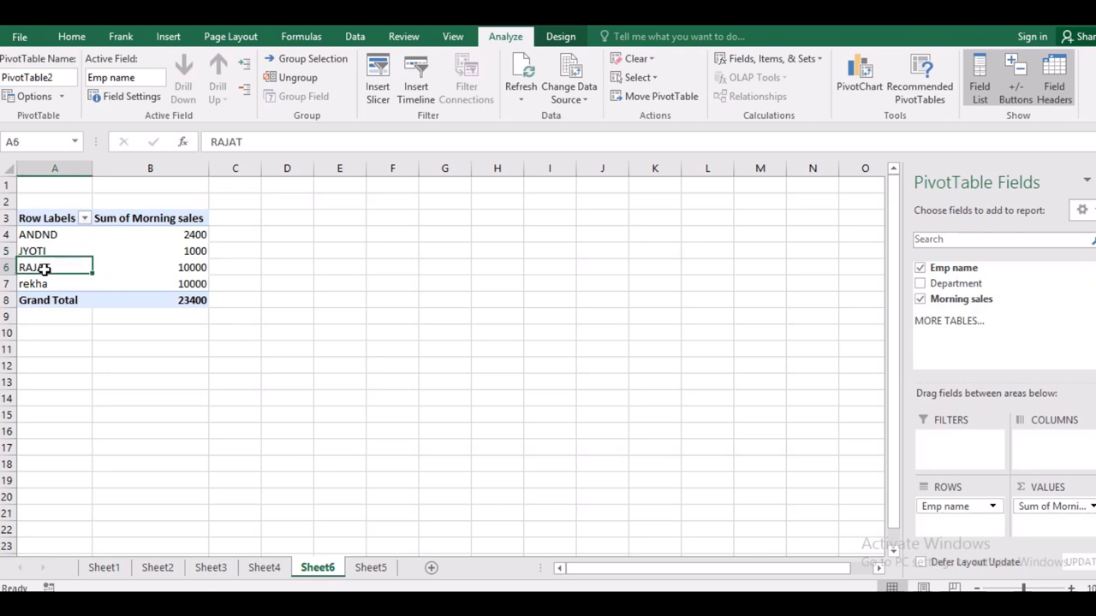
pyautogui.click(43, 285)
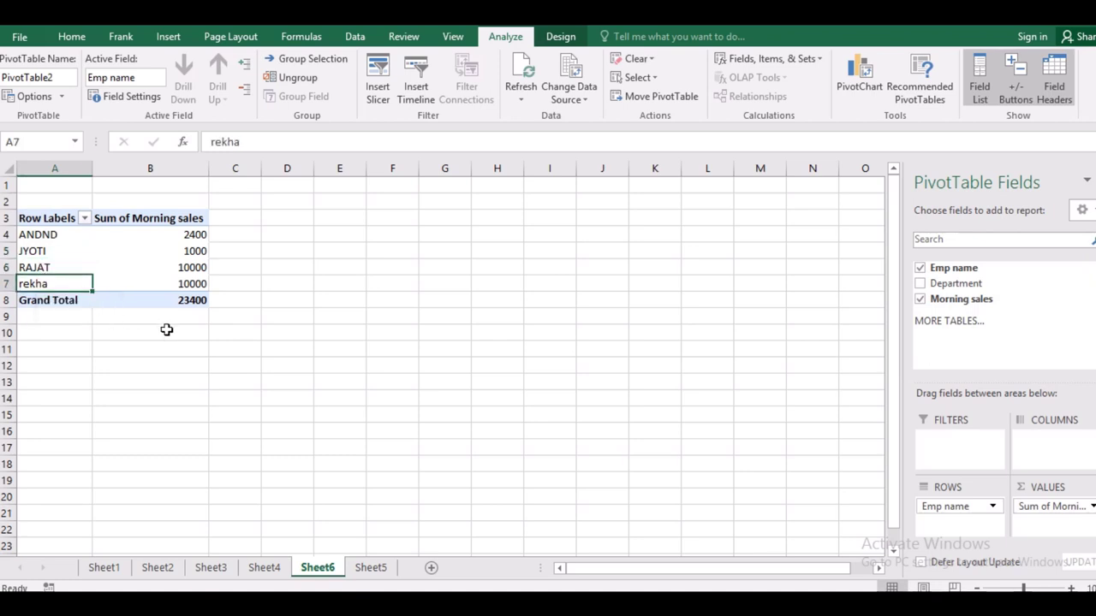
pyautogui.click(370, 567)
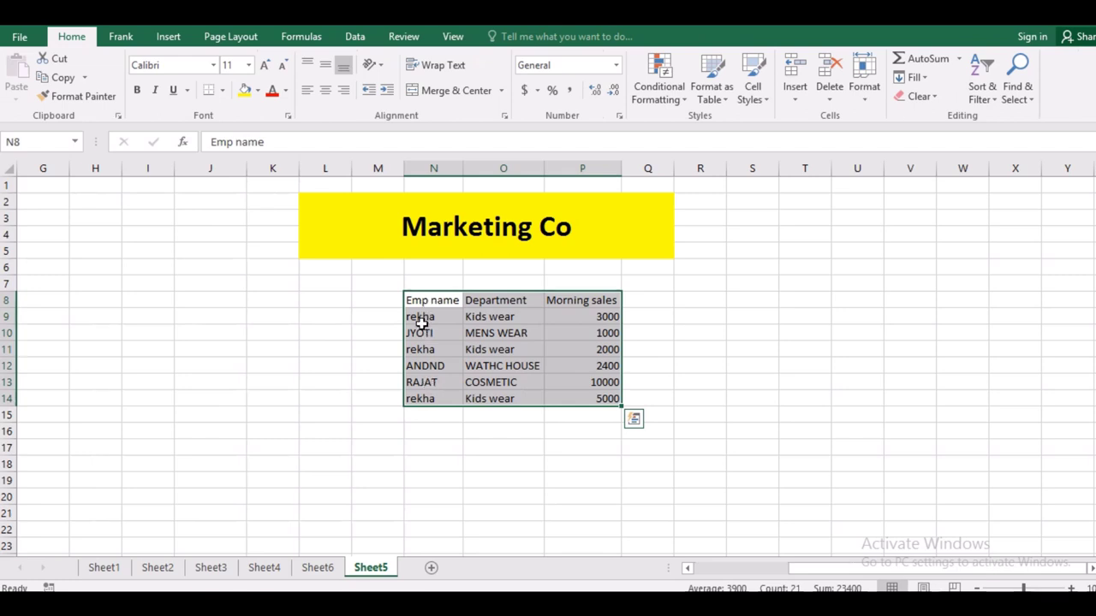
# Step: Enter 1 in M9 and fill it down to M14 as a 1–6 series
pyautogui.click(397, 317)
pyautogui.write('1')
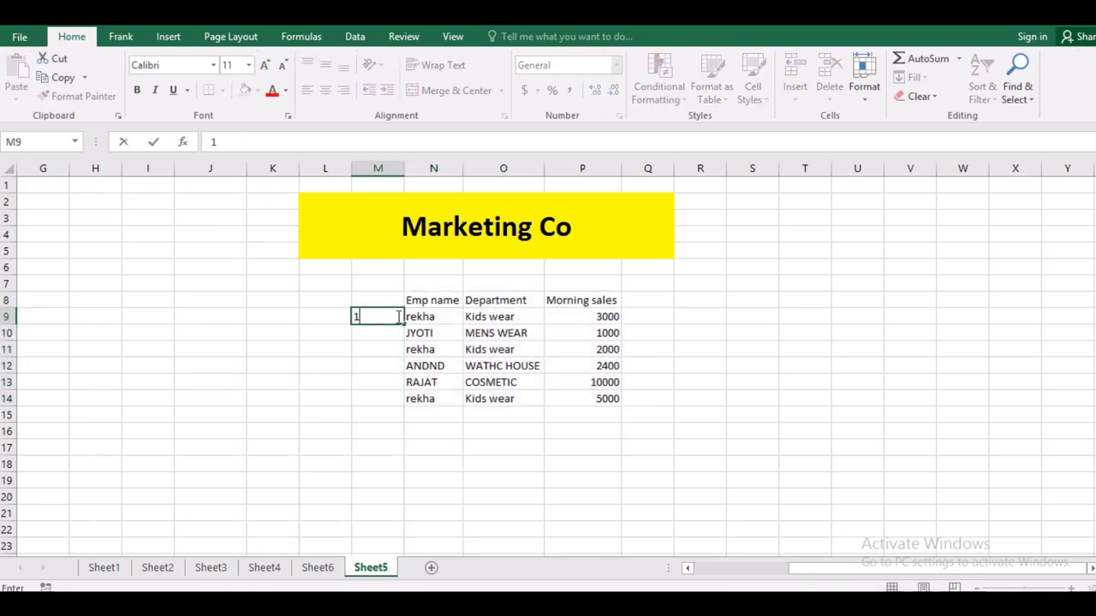
pyautogui.moveTo(402, 320); pyautogui.dragTo(400, 404)
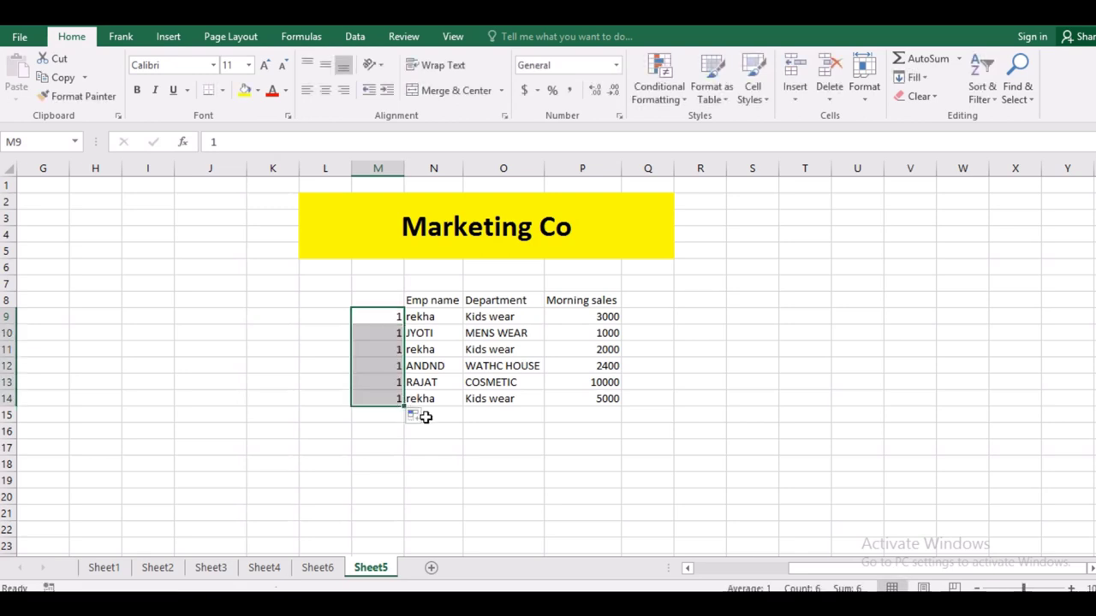
pyautogui.click(425, 418)
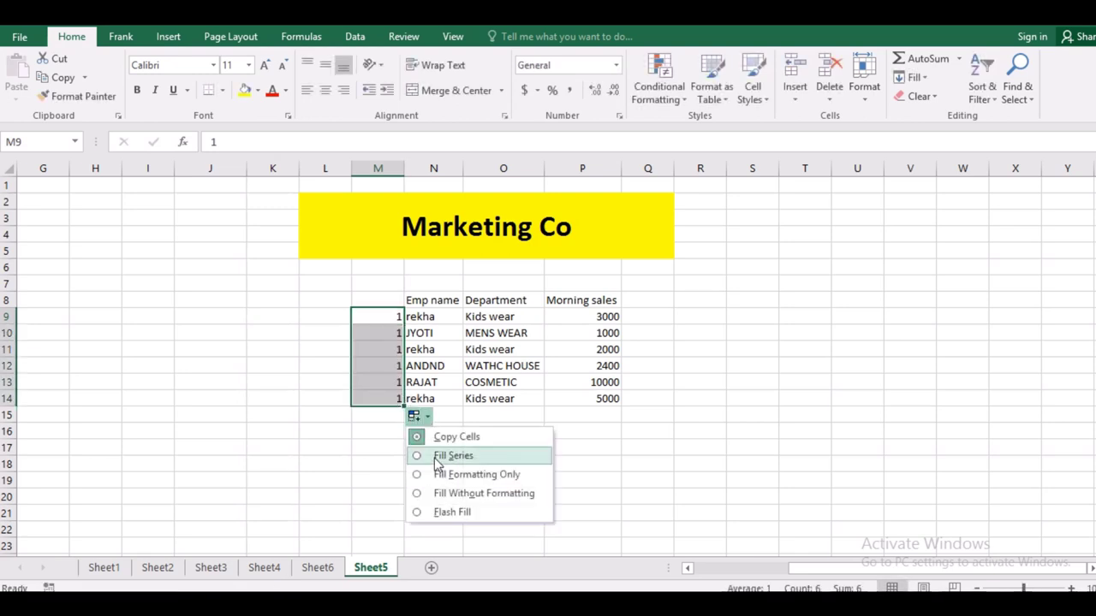
pyautogui.click(438, 463)
pyautogui.click(464, 416)
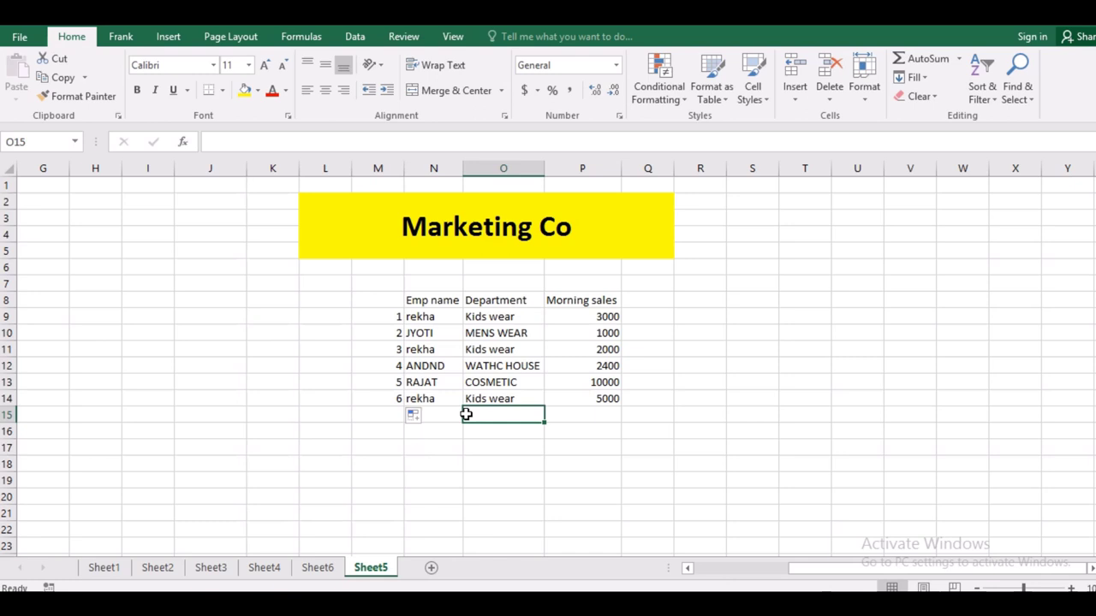
# Step: Check the last serial number 6 and the employee name entries beside the numbers
pyautogui.click(385, 402)
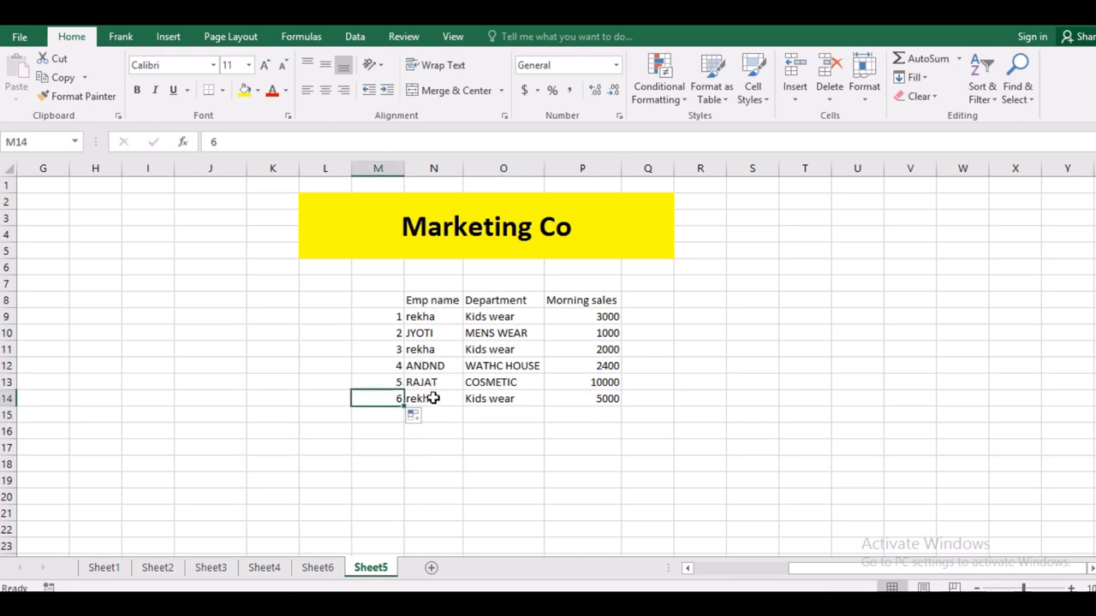
pyautogui.click(428, 317)
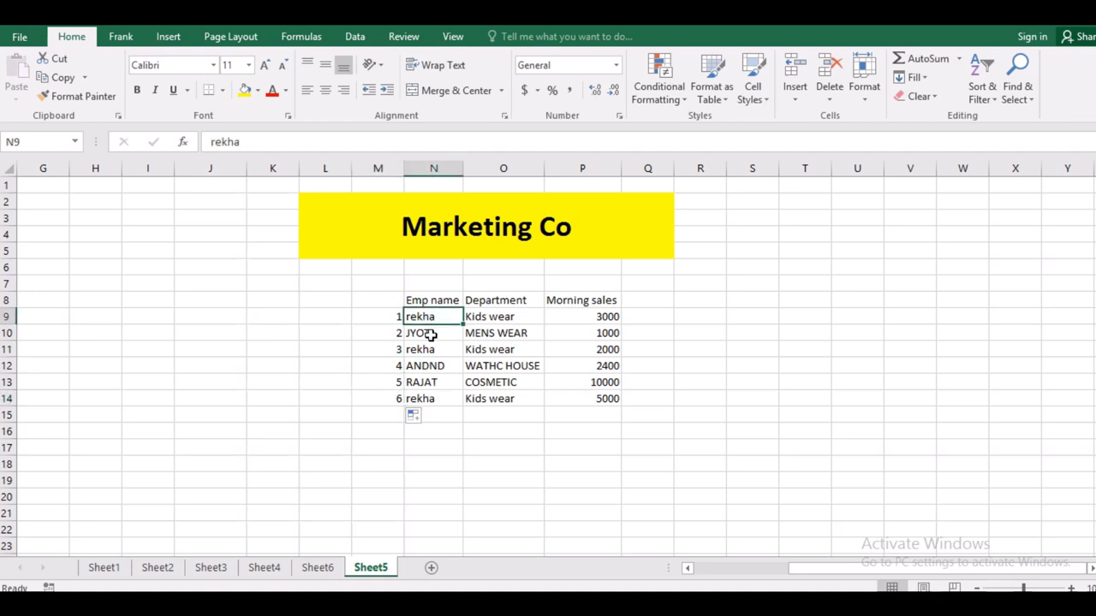
pyautogui.click(430, 335)
pyautogui.click(429, 367)
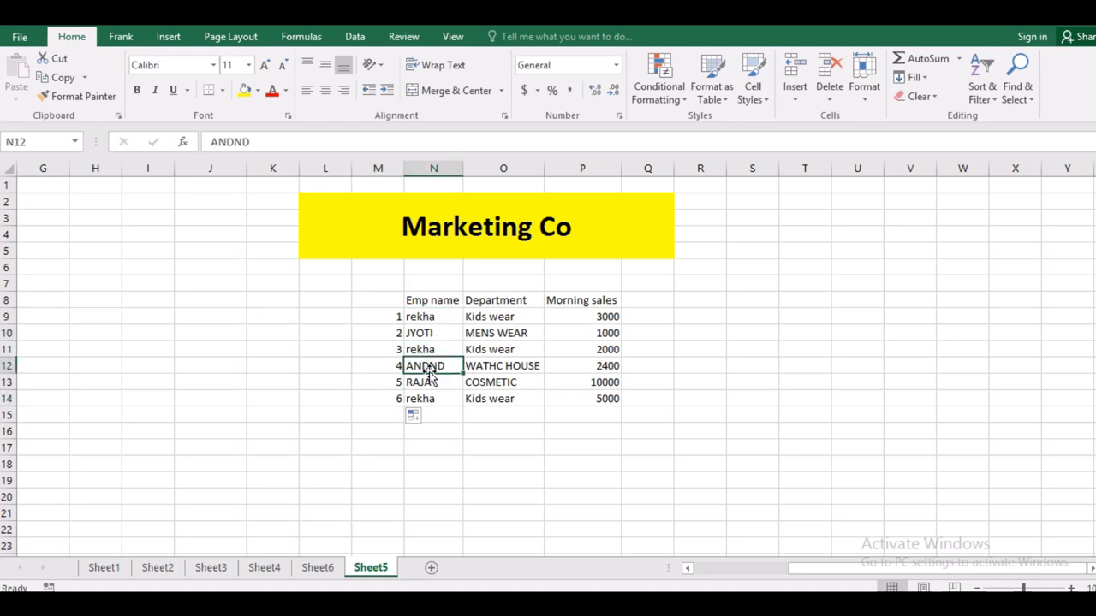
pyautogui.click(428, 384)
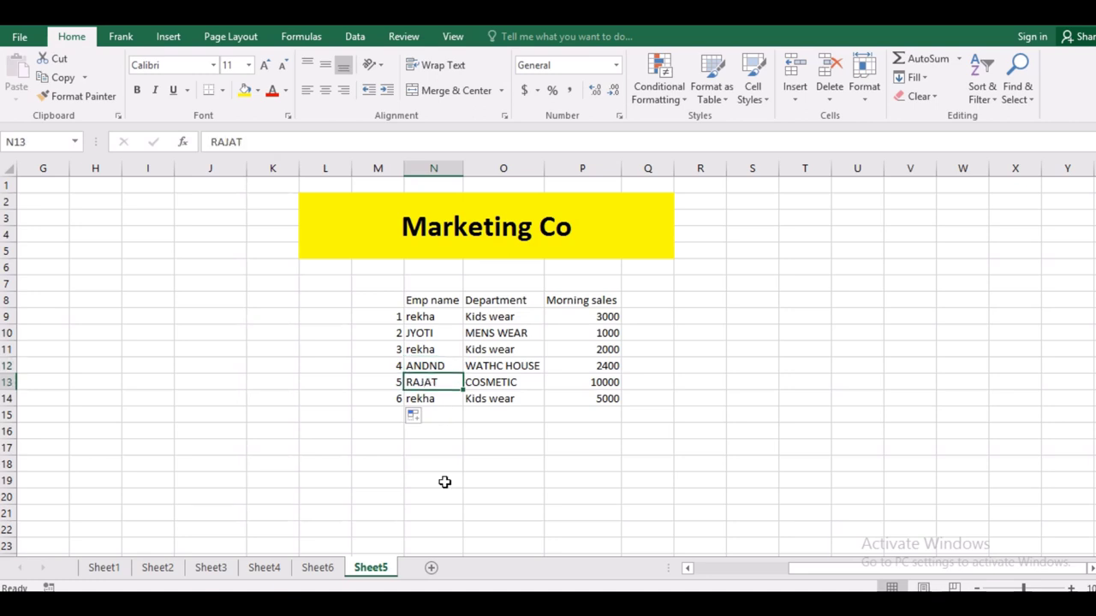
# Step: On Sheet6, remove Morning sales from the PivotTable and nest Department under each Emp name
pyautogui.click(318, 568)
pyautogui.moveTo(126, 299)
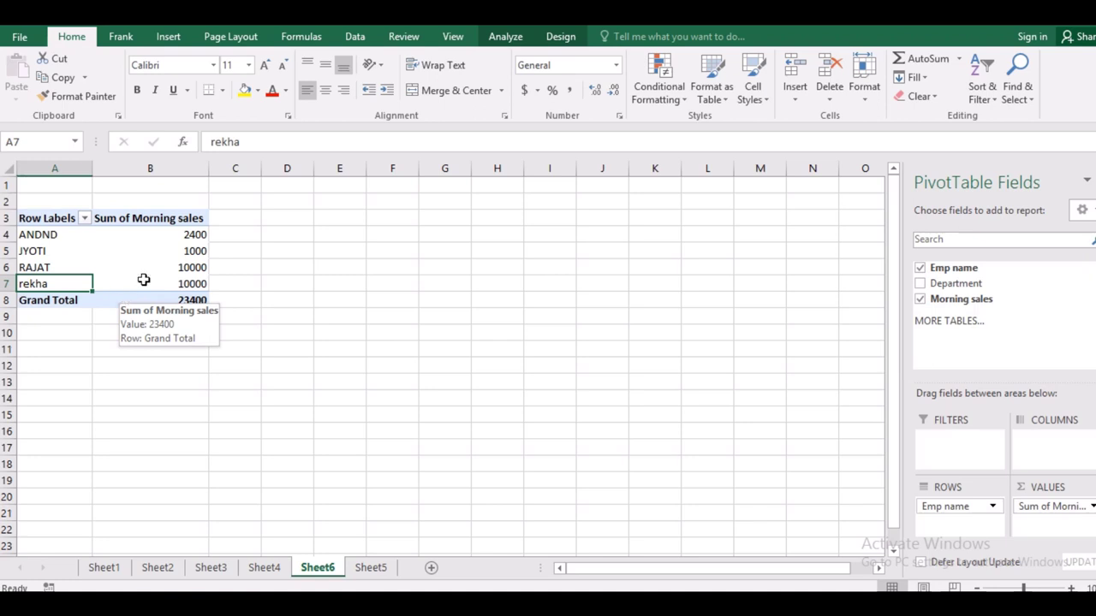
pyautogui.click(919, 298)
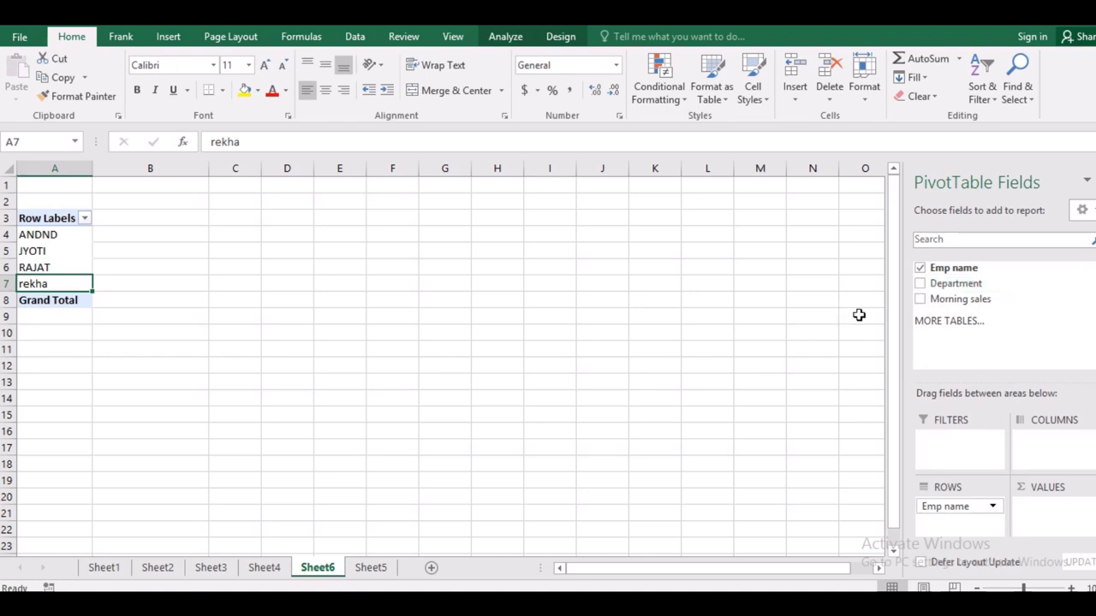
pyautogui.click(920, 285)
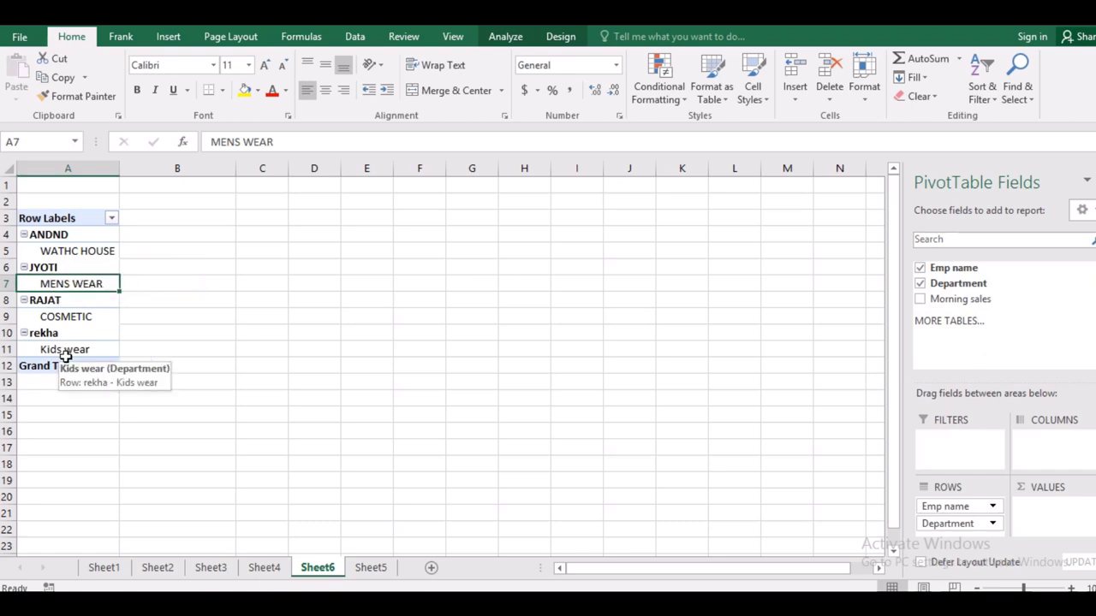
# Step: Return to Sheet5 and check the first employee's Kids wear department entry
pyautogui.click(371, 568)
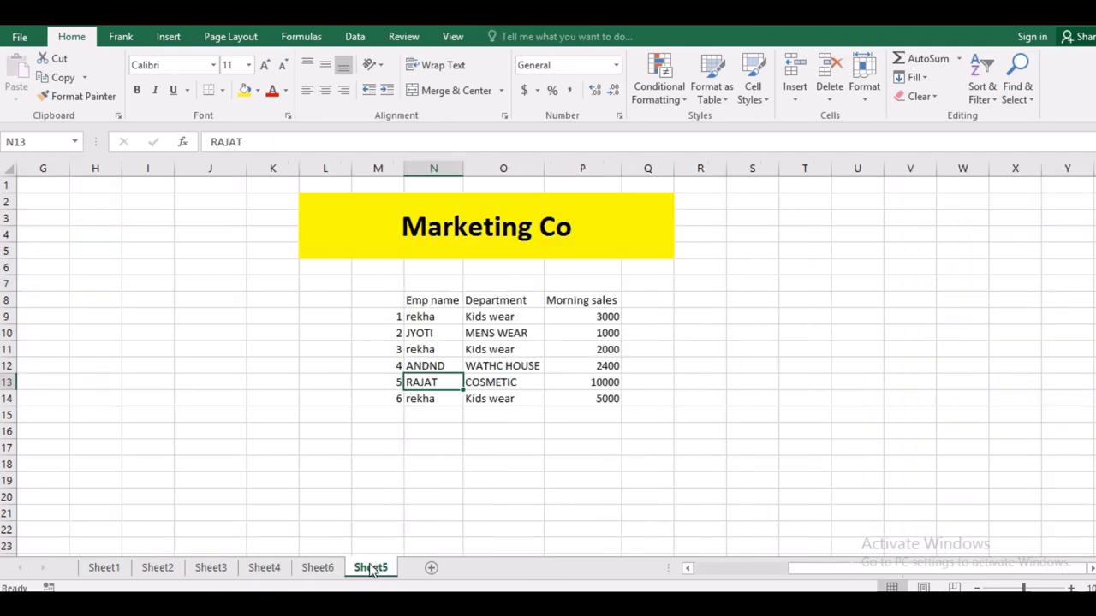
pyautogui.press('Up')
pyautogui.press('Up')
pyautogui.press('Up')
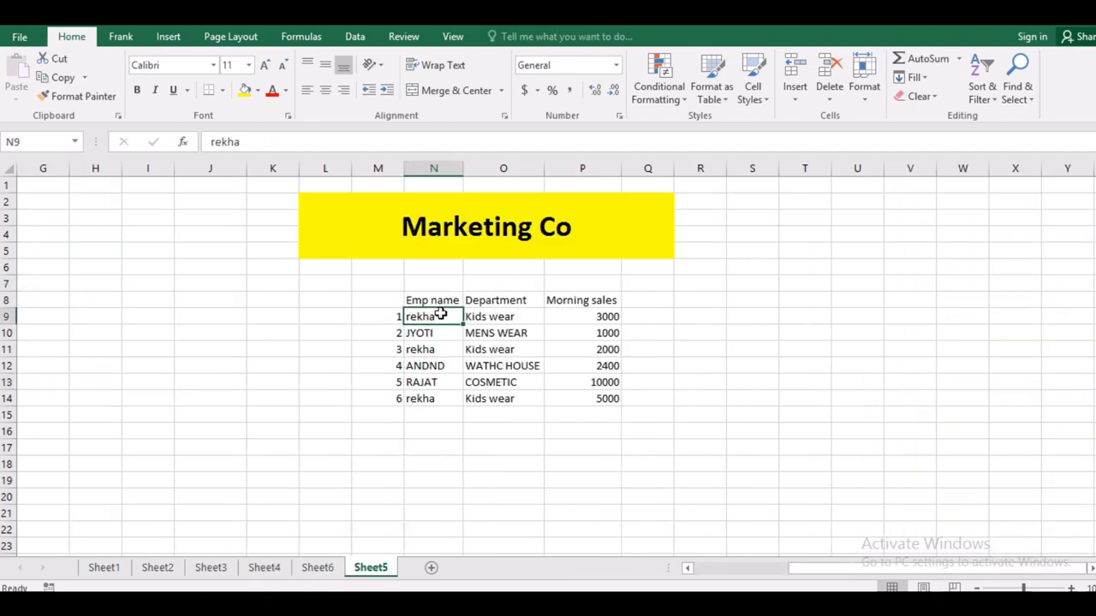
pyautogui.click(490, 317)
# Step: Review the MENS WEAR, WATHC HOUSE and COSMETIC department entries on Sheet5, then return to Sheet6
pyautogui.click(436, 334)
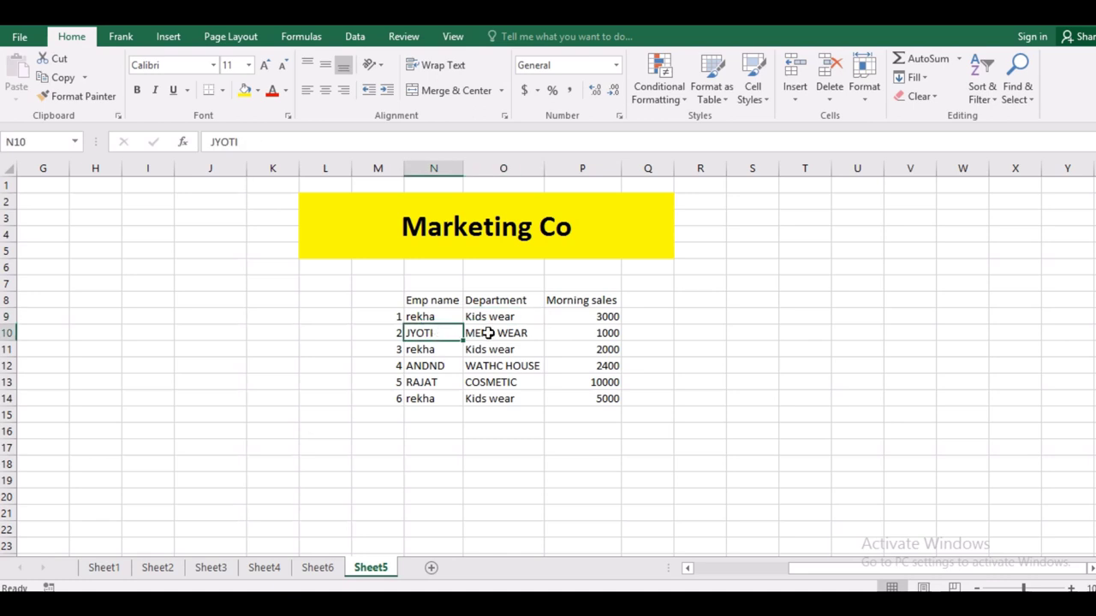
pyautogui.click(488, 333)
pyautogui.click(443, 369)
pyautogui.click(498, 367)
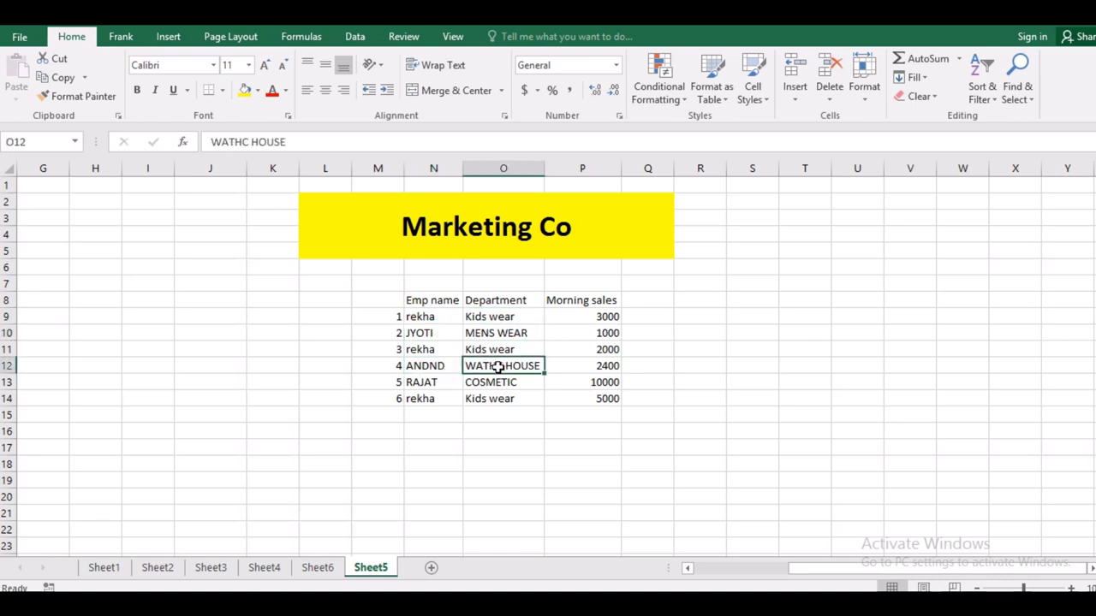
pyautogui.moveTo(443, 386); pyautogui.dragTo(493, 387)
pyautogui.click(493, 386)
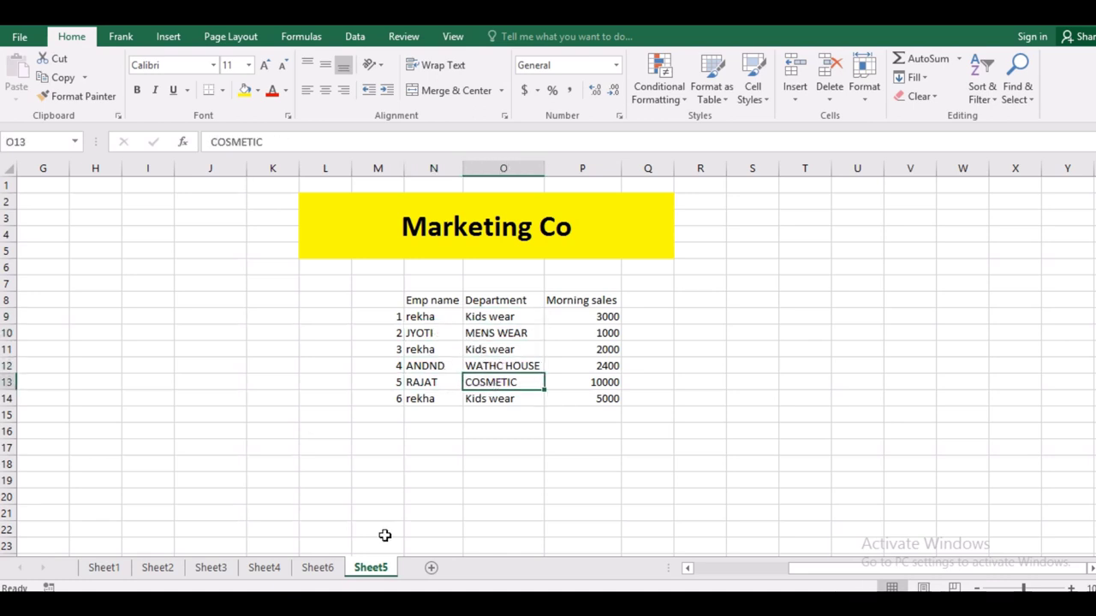
pyautogui.click(318, 567)
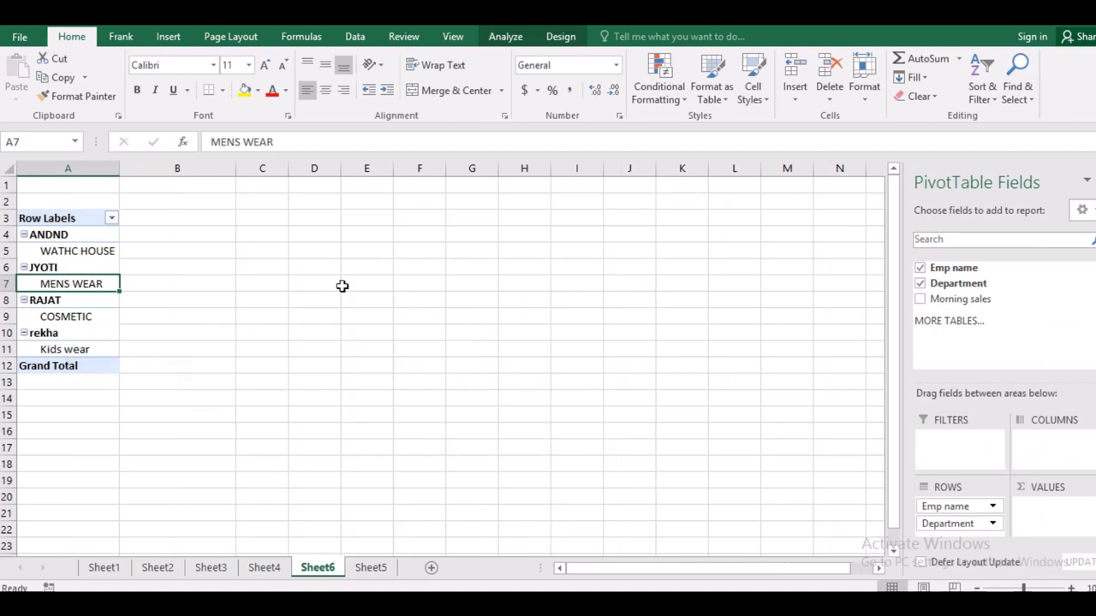
# Step: Clear Emp name and Department, add Morning sales, then add Department as the row field
pyautogui.click(920, 268)
pyautogui.click(921, 283)
pyautogui.click(920, 299)
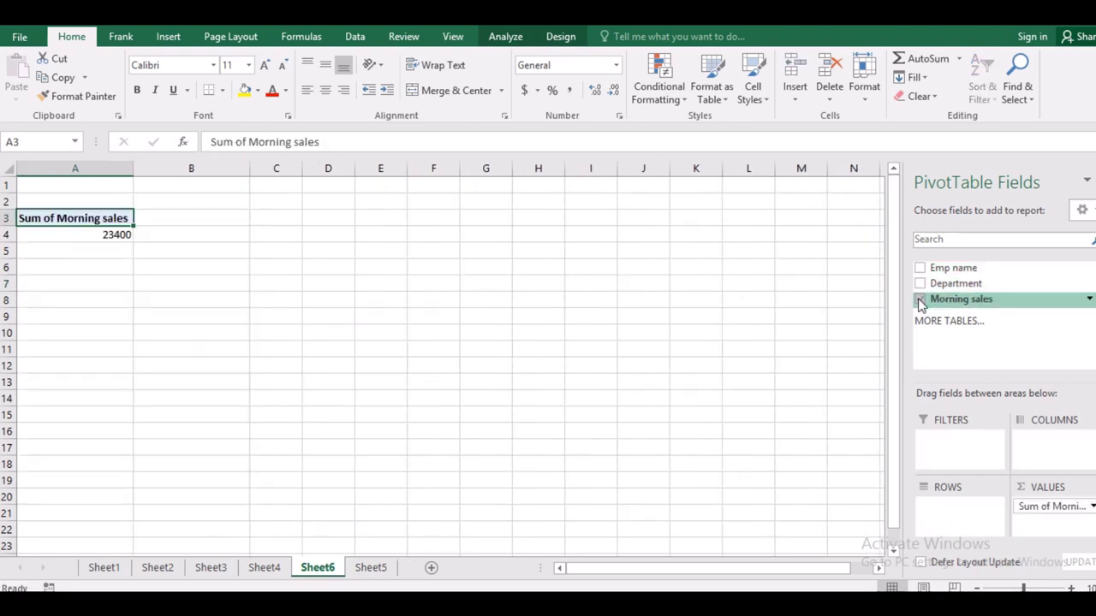
pyautogui.click(370, 567)
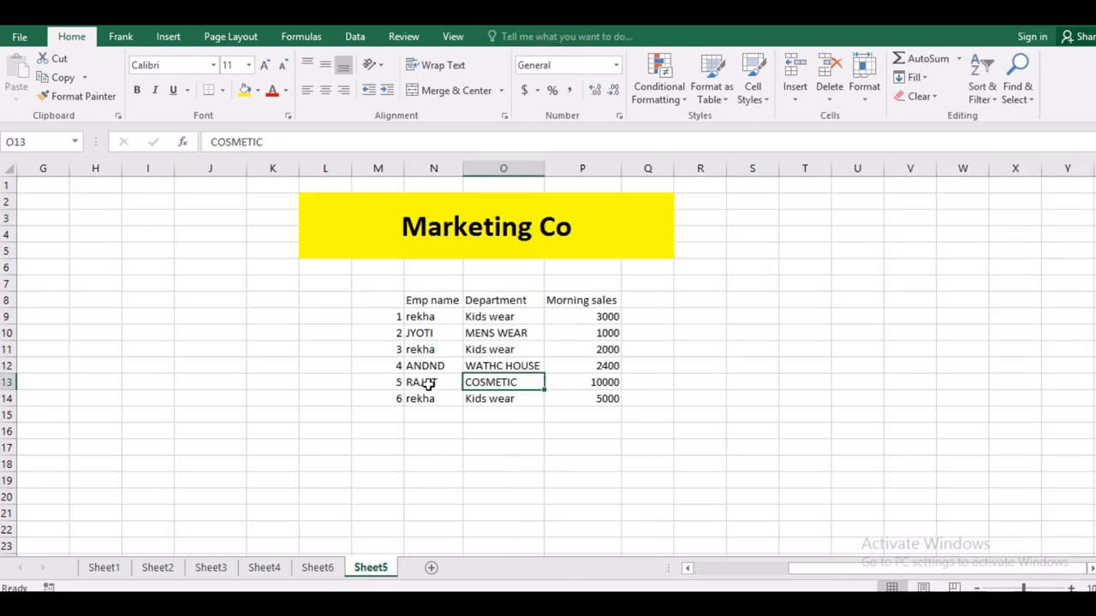
pyautogui.click(312, 571)
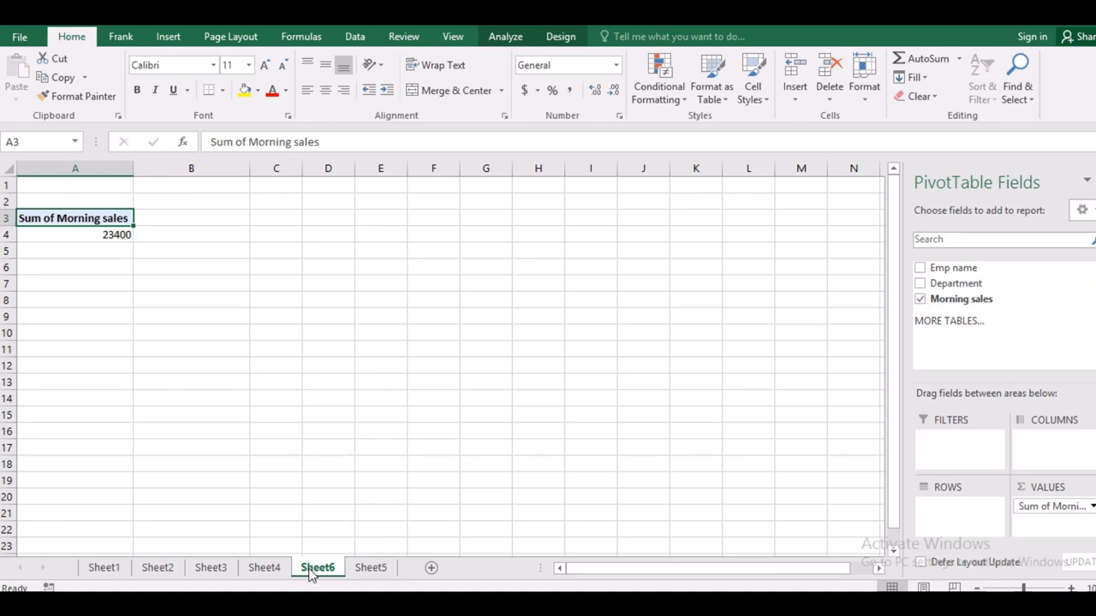
pyautogui.click(920, 285)
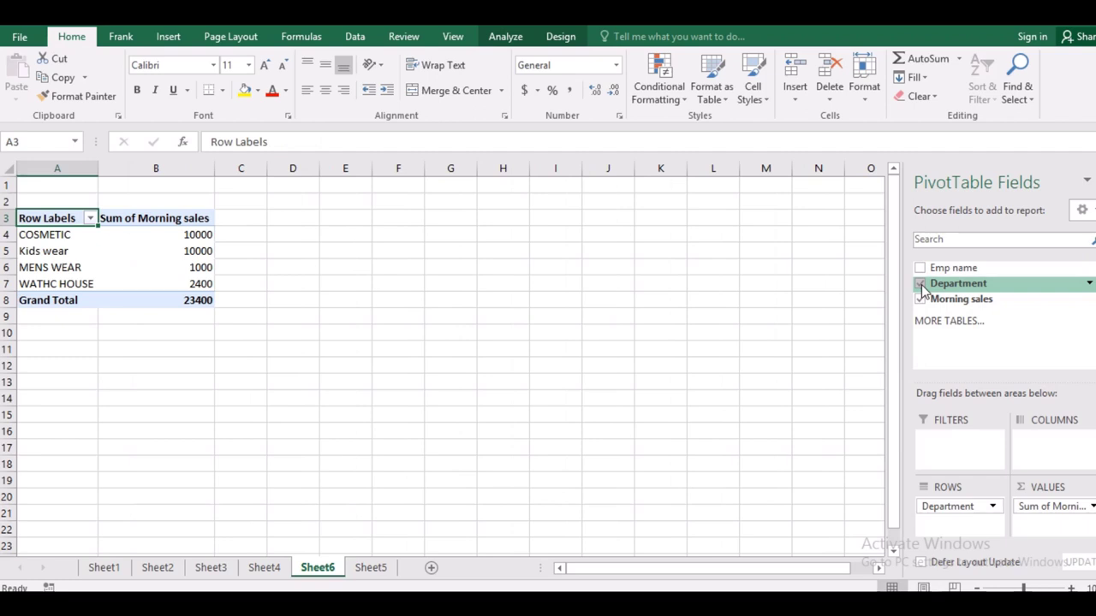
# Step: Inspect the COSMETIC total and the Kids wear total of 10000 in the PivotTable
pyautogui.click(166, 236)
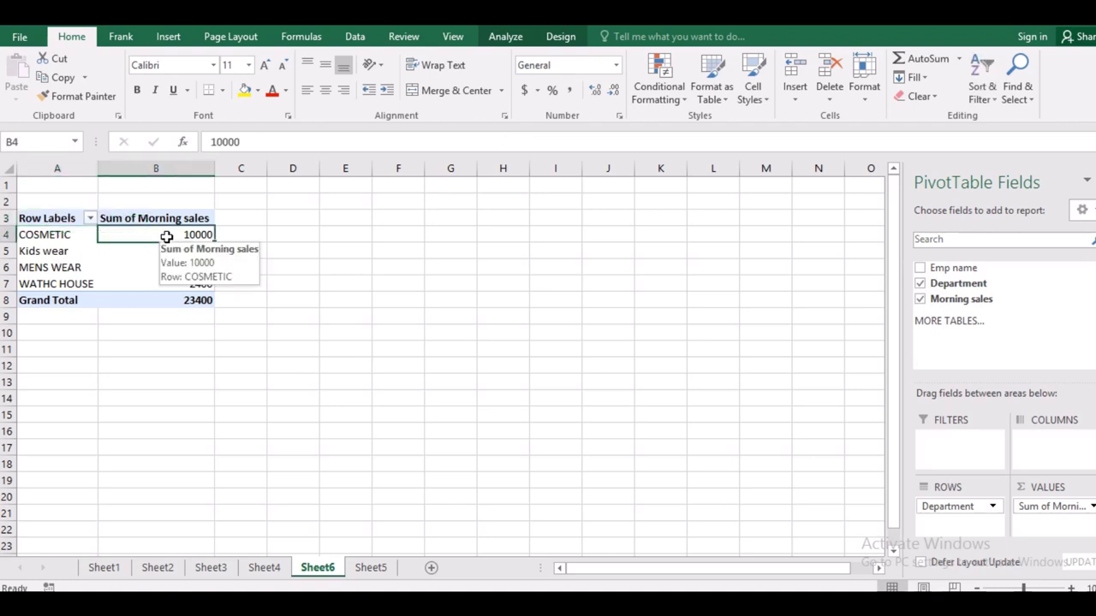
pyautogui.click(370, 568)
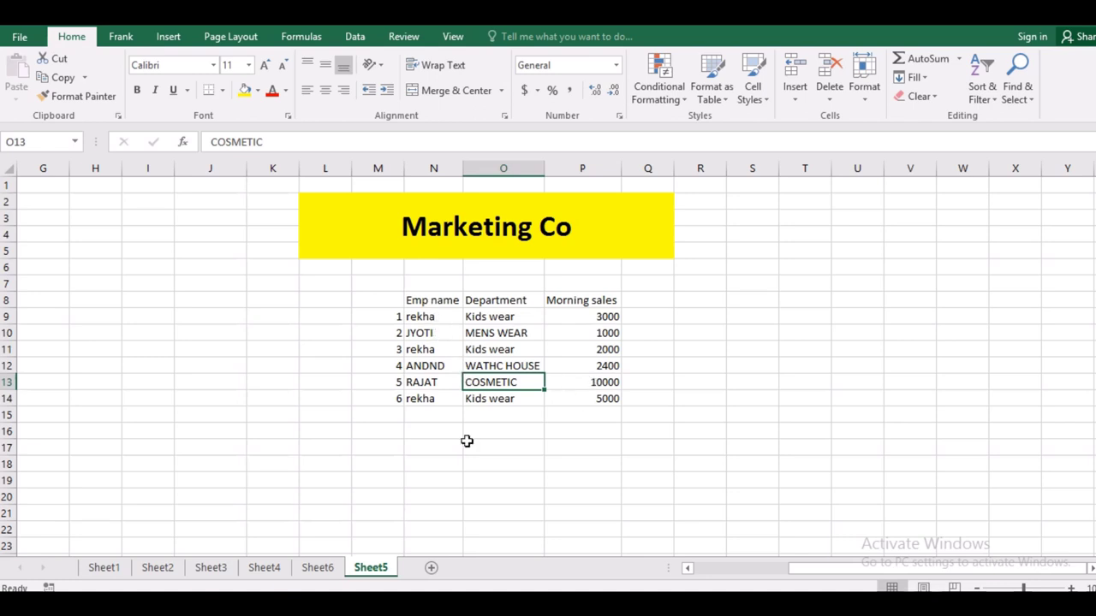
pyautogui.click(317, 569)
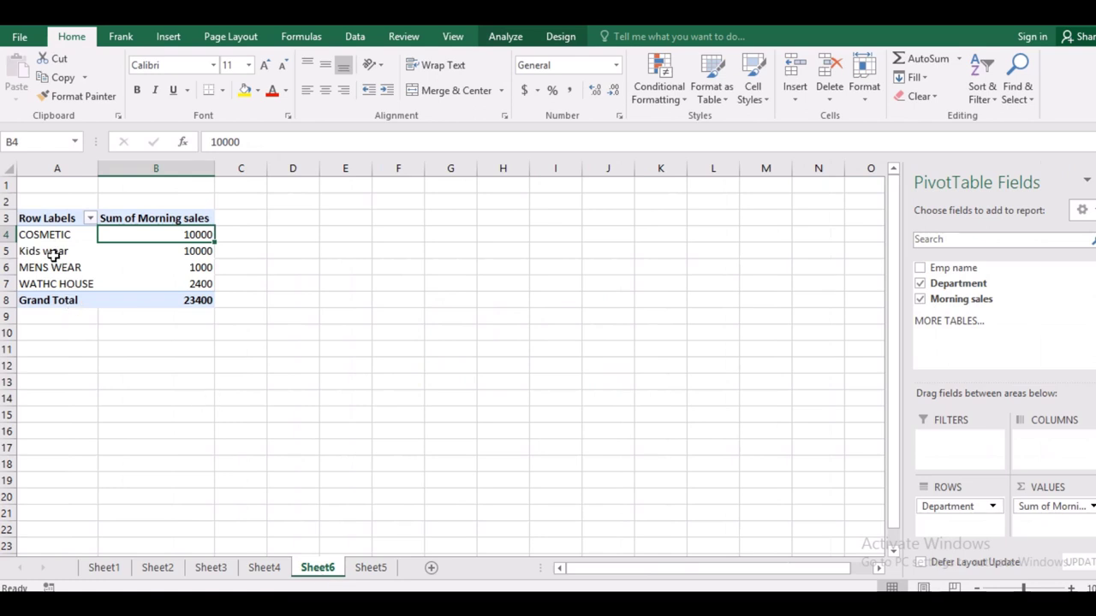
pyautogui.click(54, 253)
pyautogui.click(175, 248)
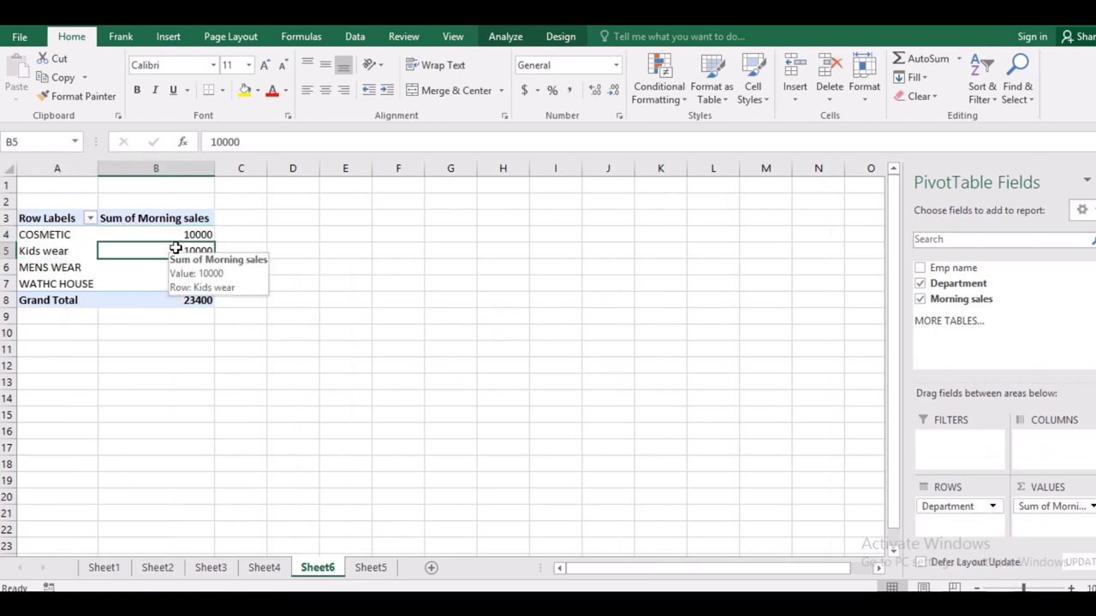
# Step: On Sheet5, verify the three Kids wear rows with morning sales 3000, 2000 and 5000
pyautogui.click(370, 568)
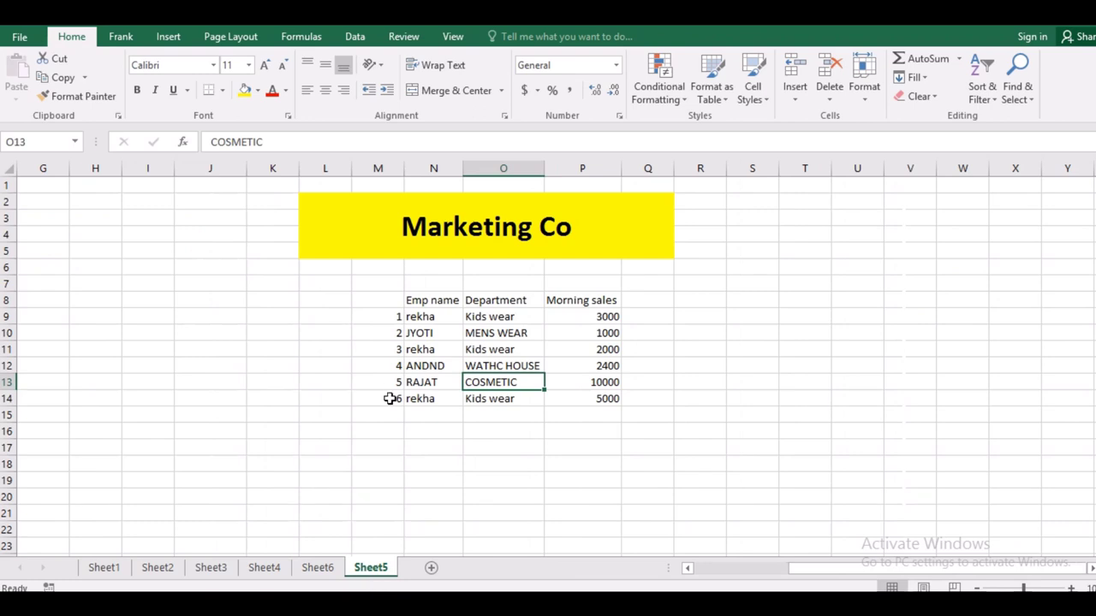
pyautogui.click(423, 317)
pyautogui.click(477, 317)
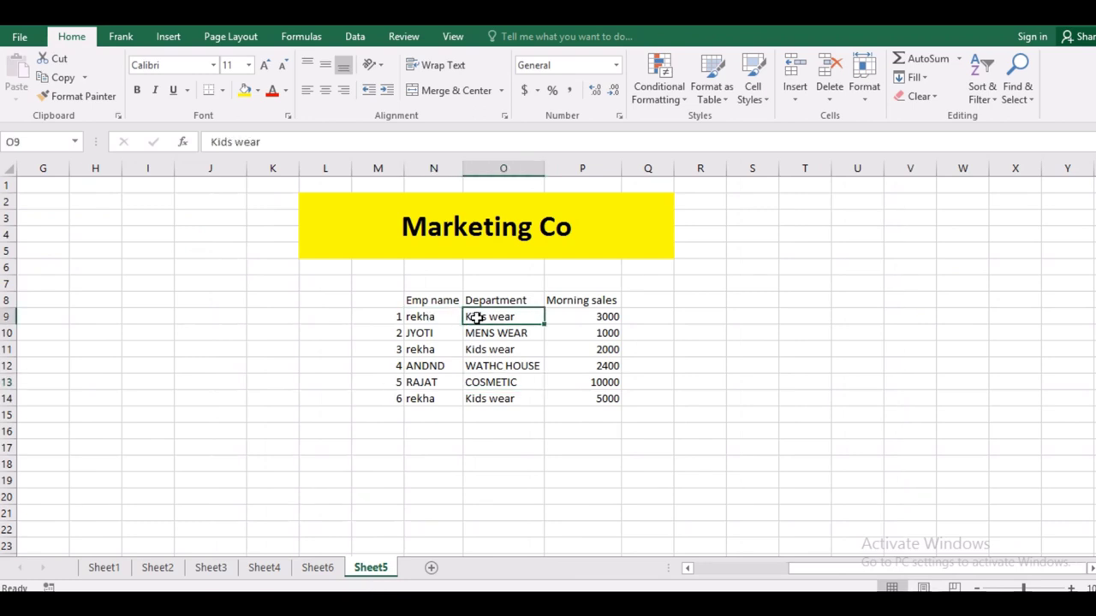
pyautogui.click(587, 318)
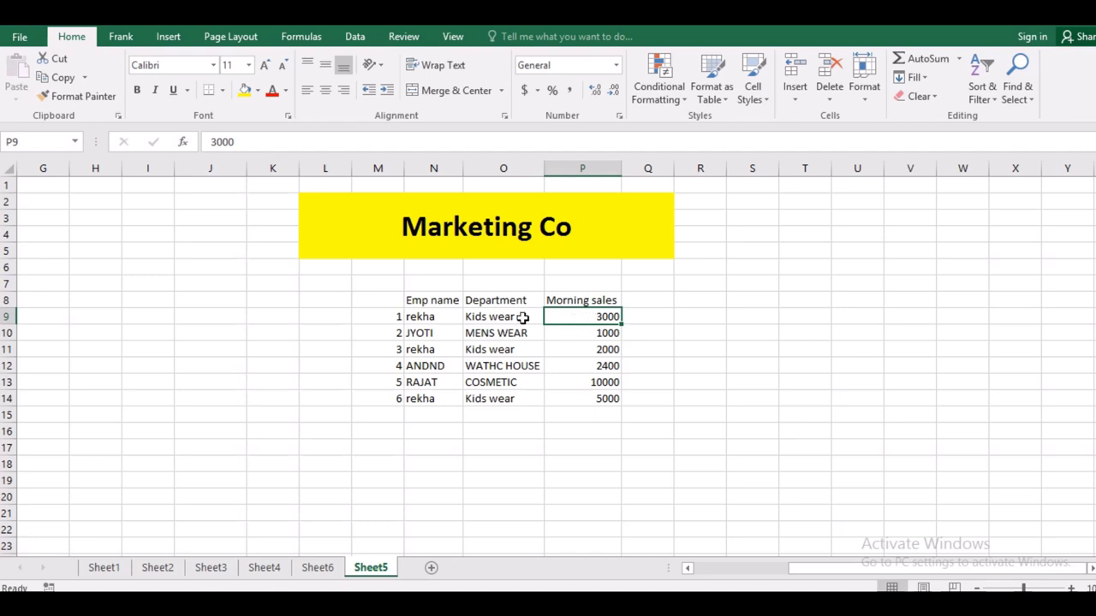
pyautogui.click(445, 350)
pyautogui.click(492, 349)
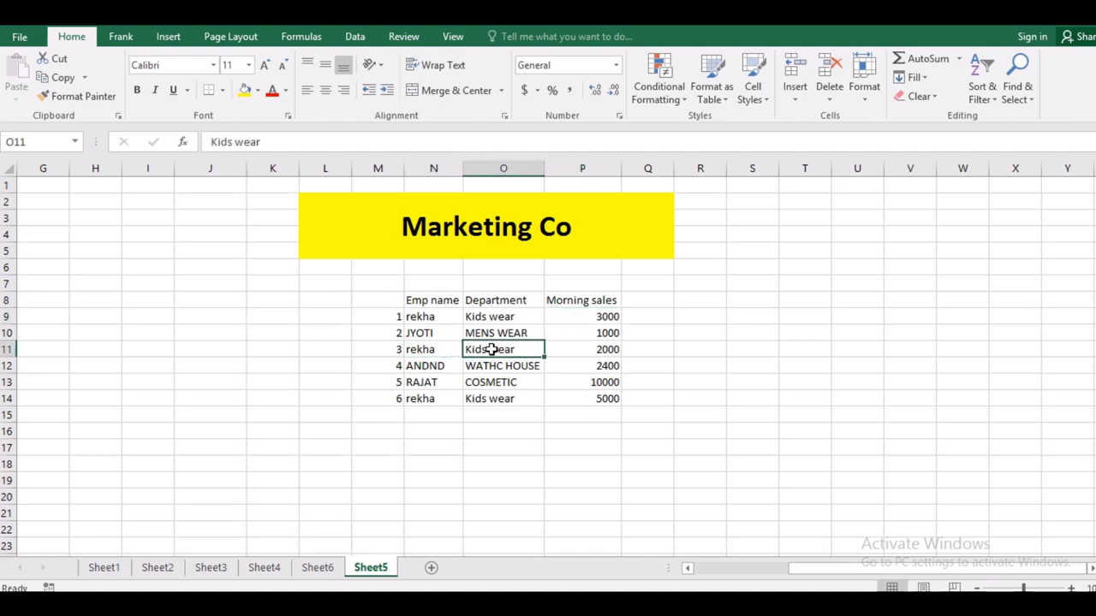
pyautogui.click(593, 348)
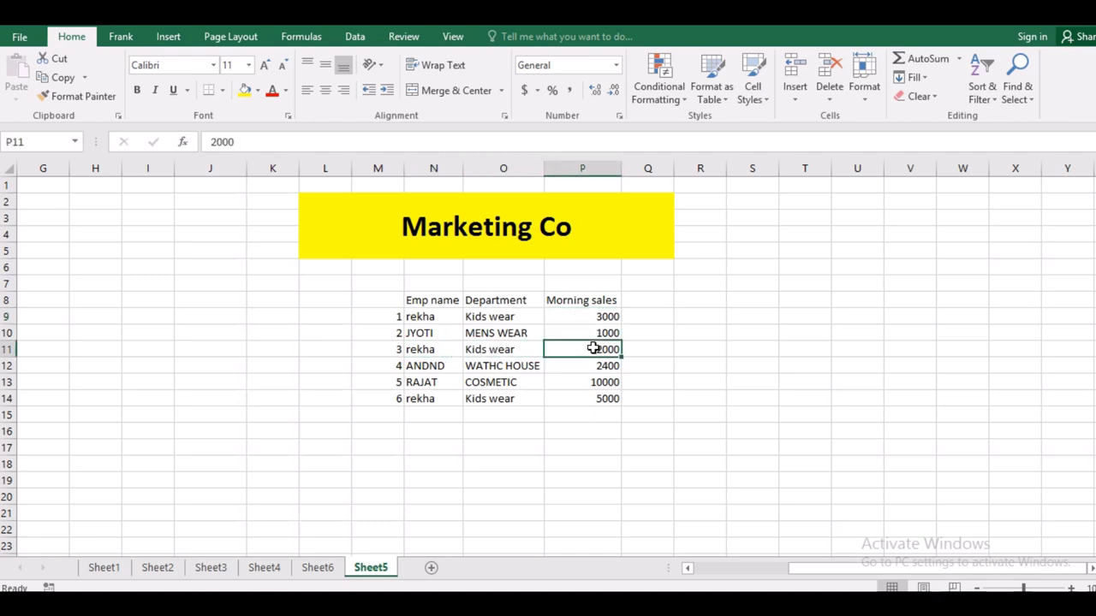
pyautogui.click(431, 403)
pyautogui.click(498, 398)
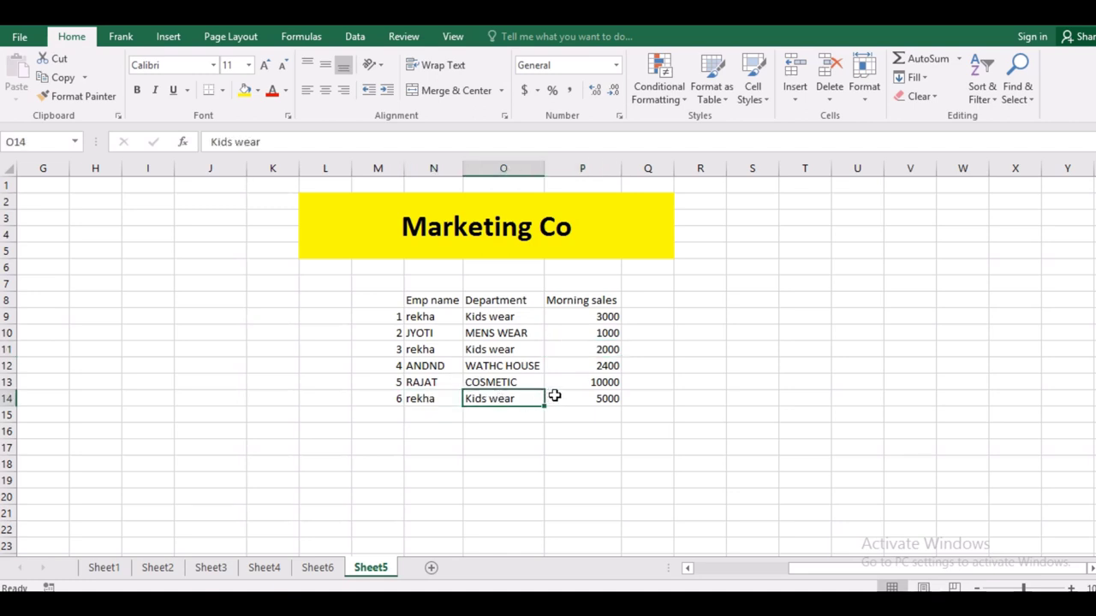
pyautogui.click(555, 395)
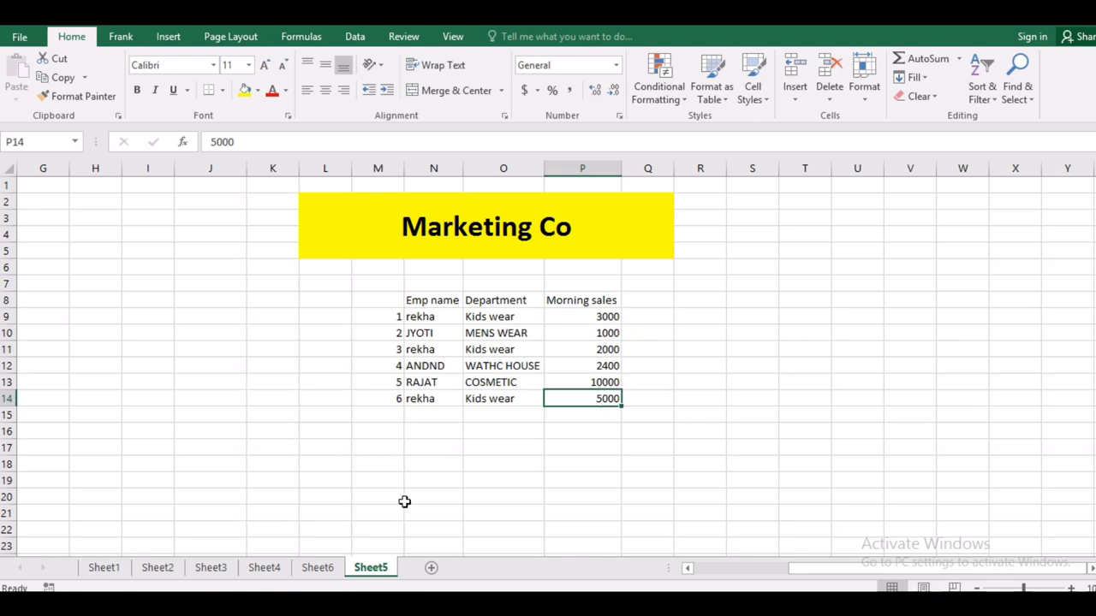
# Step: Check the MENS WEAR and WATHC HOUSE (2400) totals, then go back to Sheet5
pyautogui.click(324, 569)
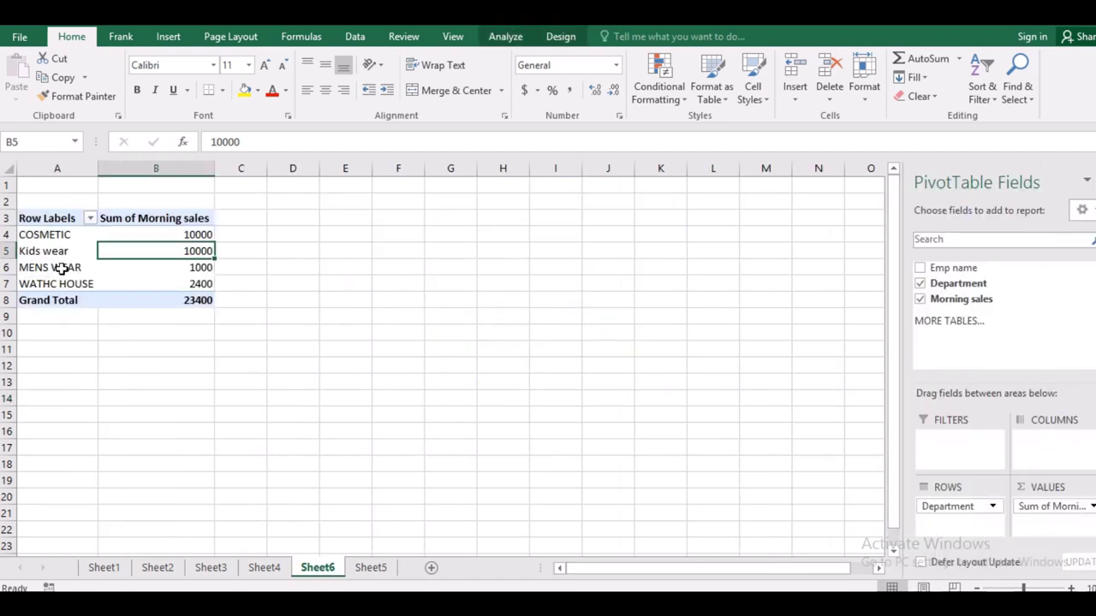
pyautogui.moveTo(105, 281)
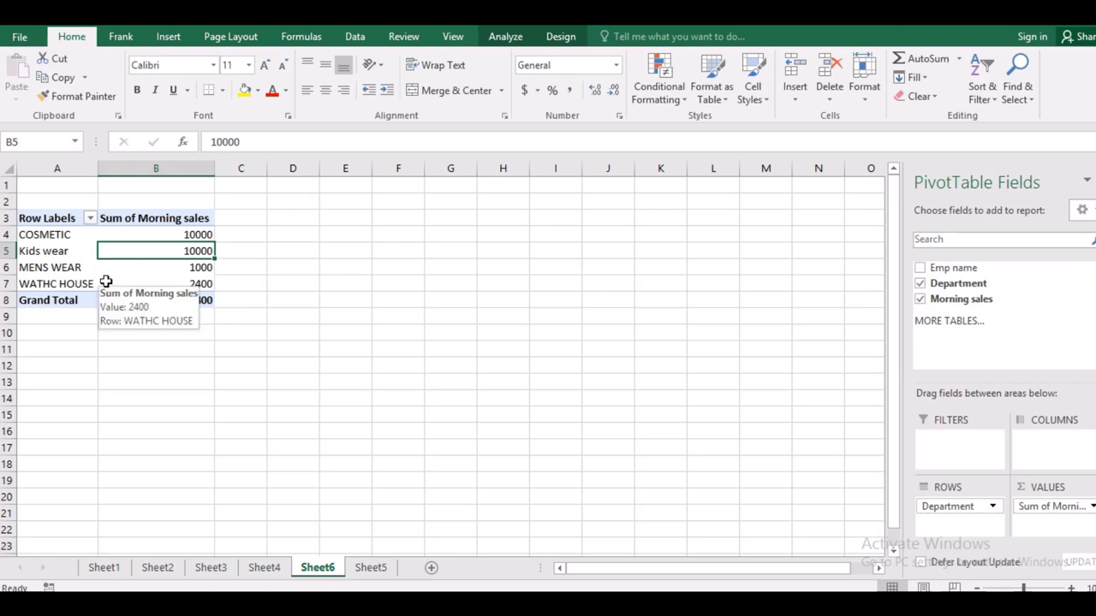
pyautogui.press('Down')
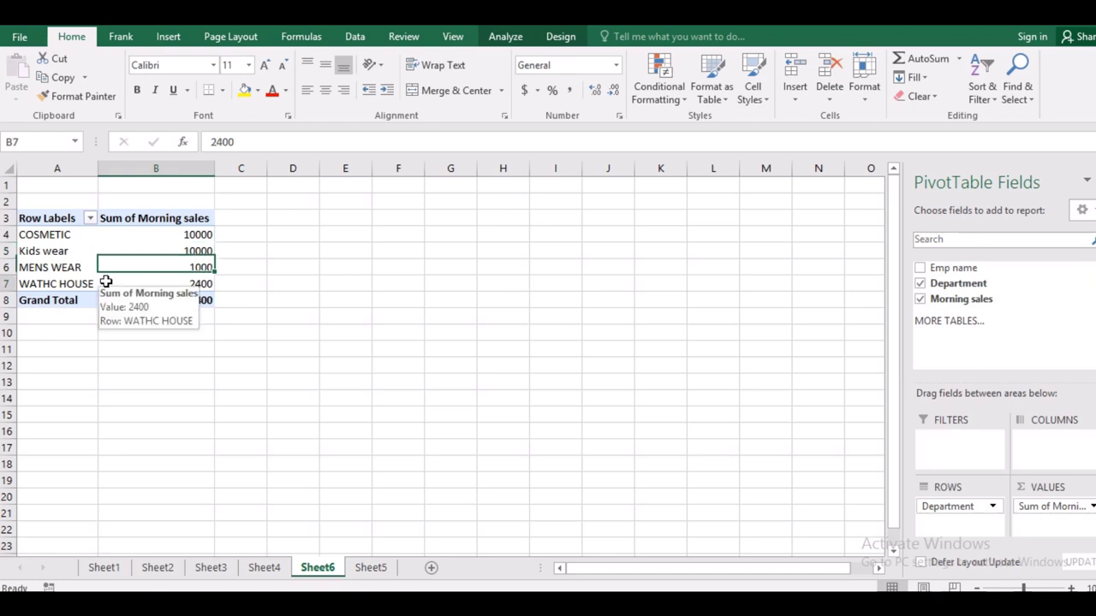
pyautogui.press('Down')
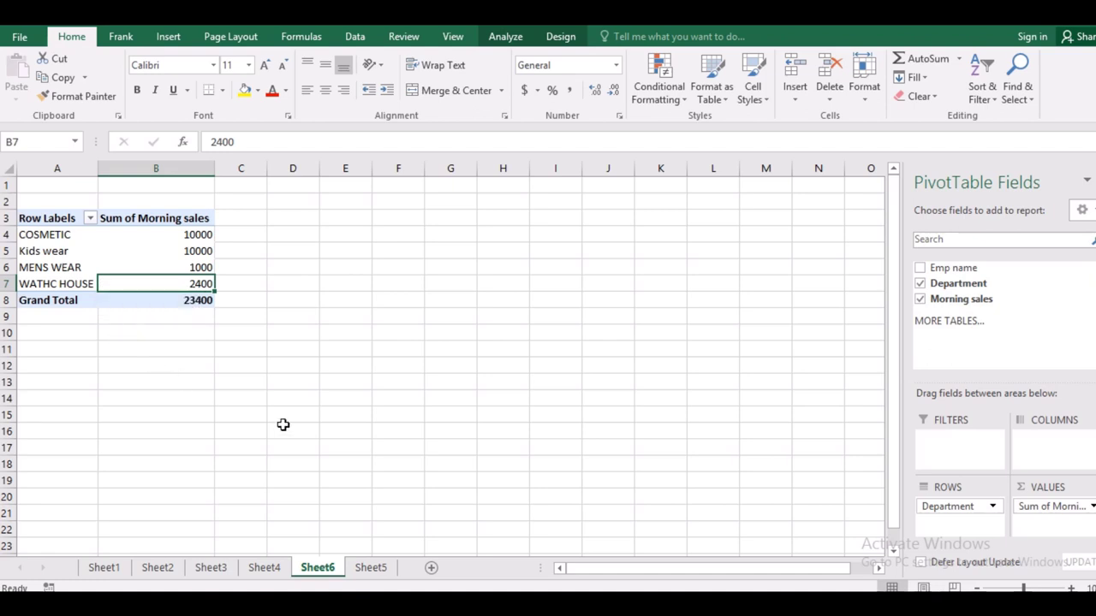
pyautogui.click(375, 574)
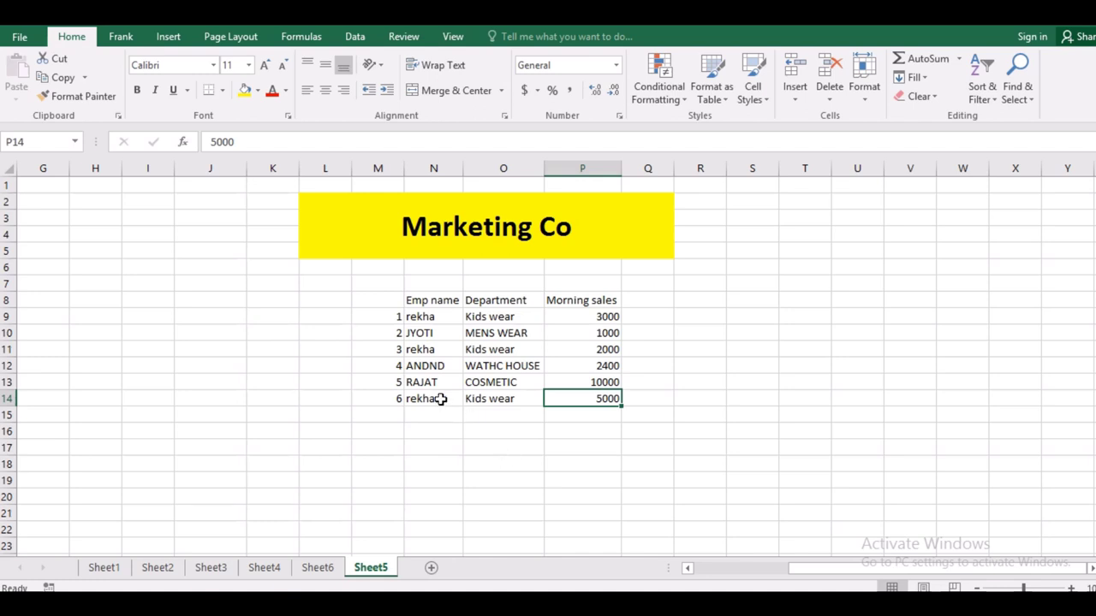
pyautogui.click(400, 415)
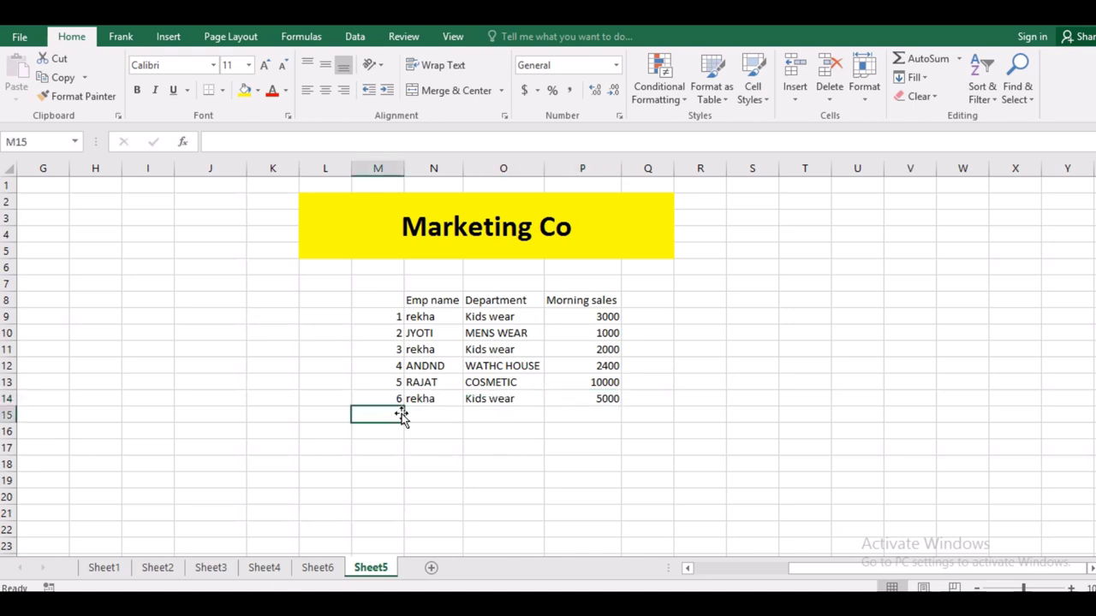
# Step: Widen column Q and enter the heading EVENING SALES beside Morning sales
pyautogui.click(642, 301)
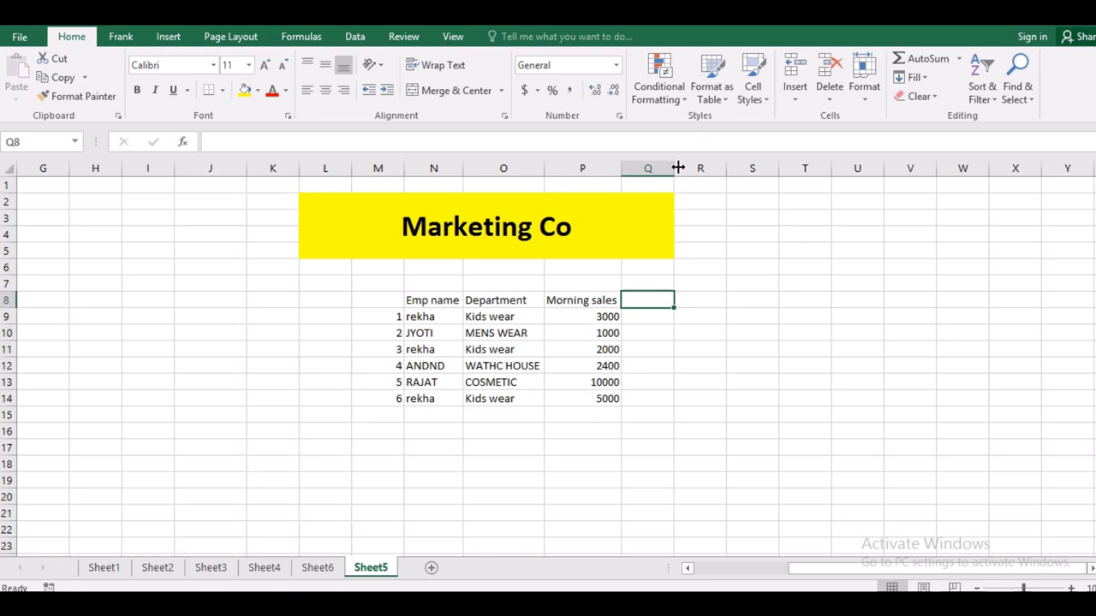
pyautogui.moveTo(677, 168); pyautogui.dragTo(728, 174)
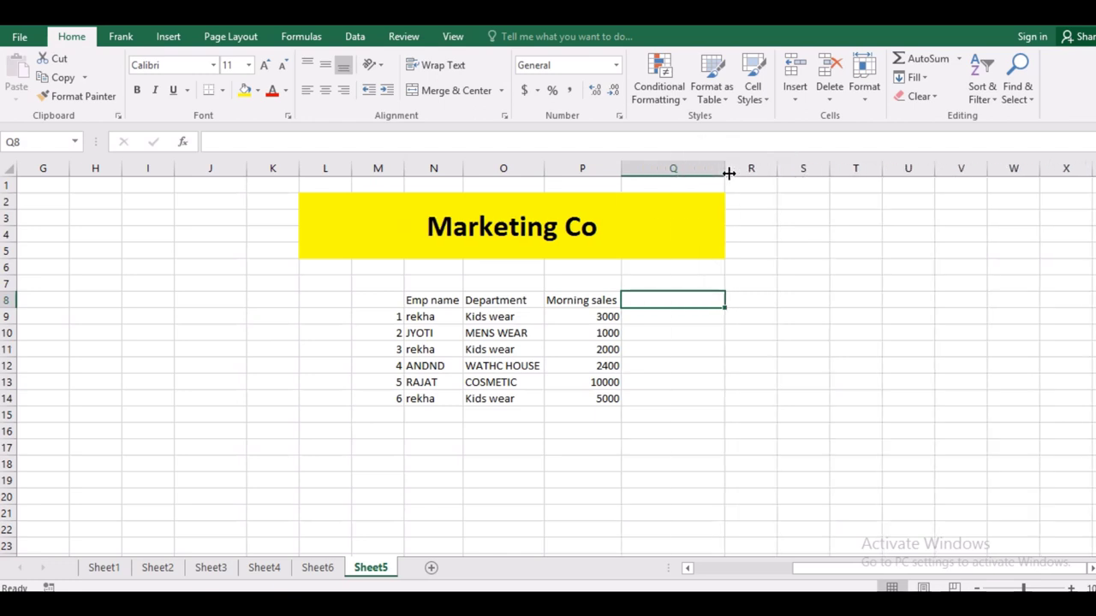
pyautogui.write('EN')
pyautogui.press('BackSpace')
pyautogui.write('VENING')
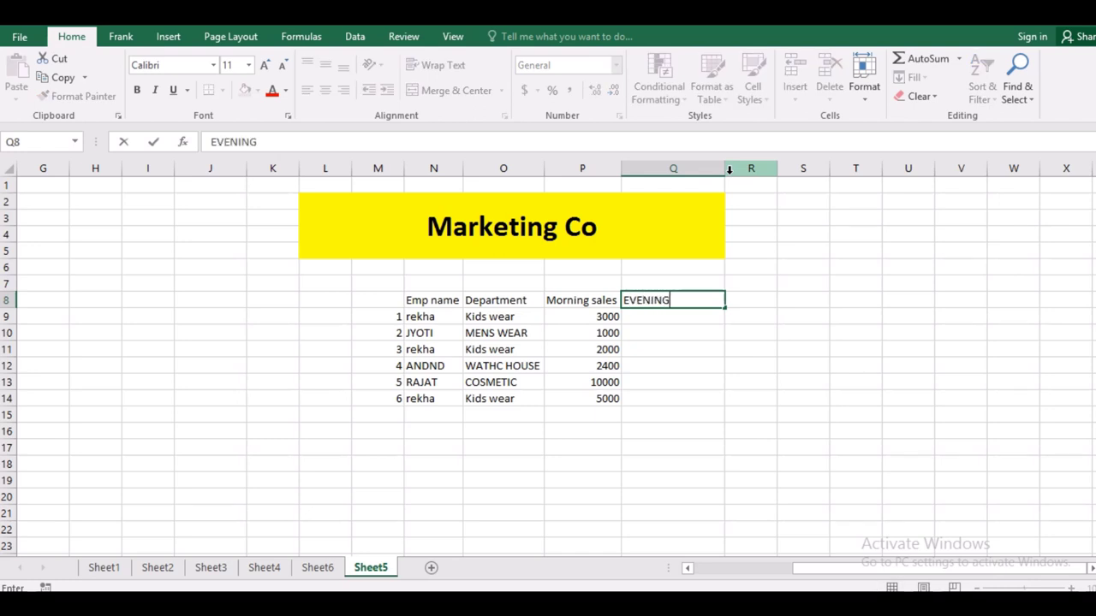
pyautogui.write(' SALE')
pyautogui.write('S')
pyautogui.press('Return')
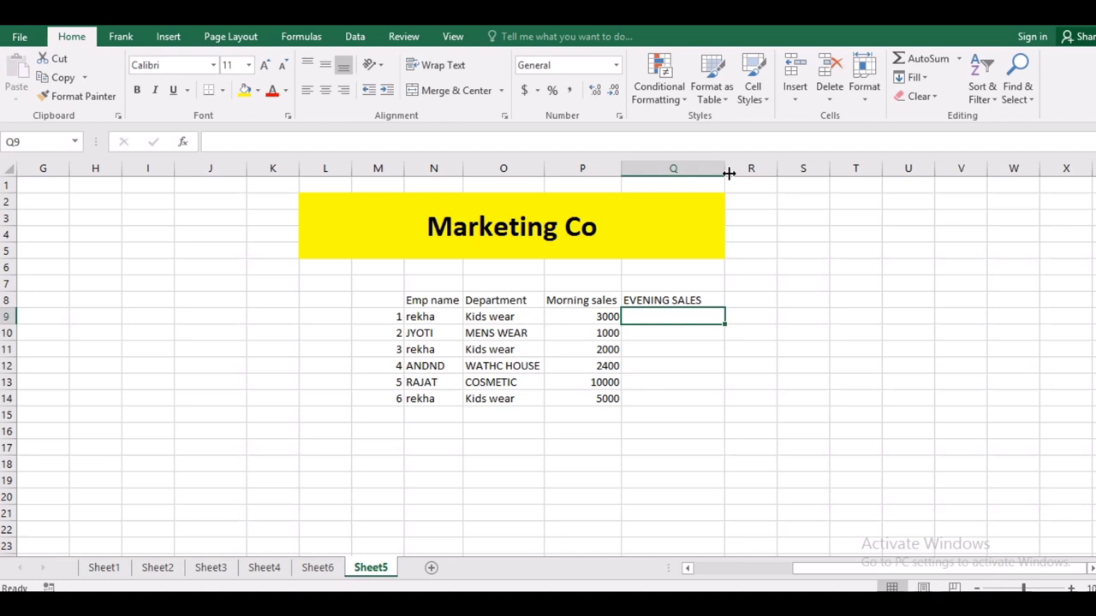
# Step: Enter evening sales 10000, 500 and 15000 into Q9:Q11
pyautogui.write('10000')
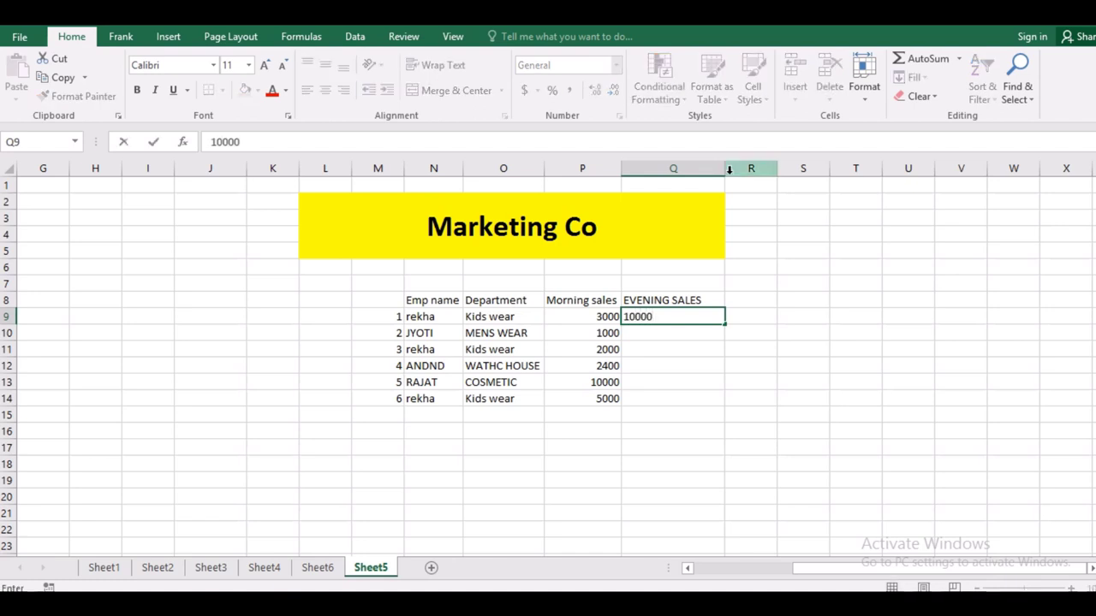
pyautogui.press('Return')
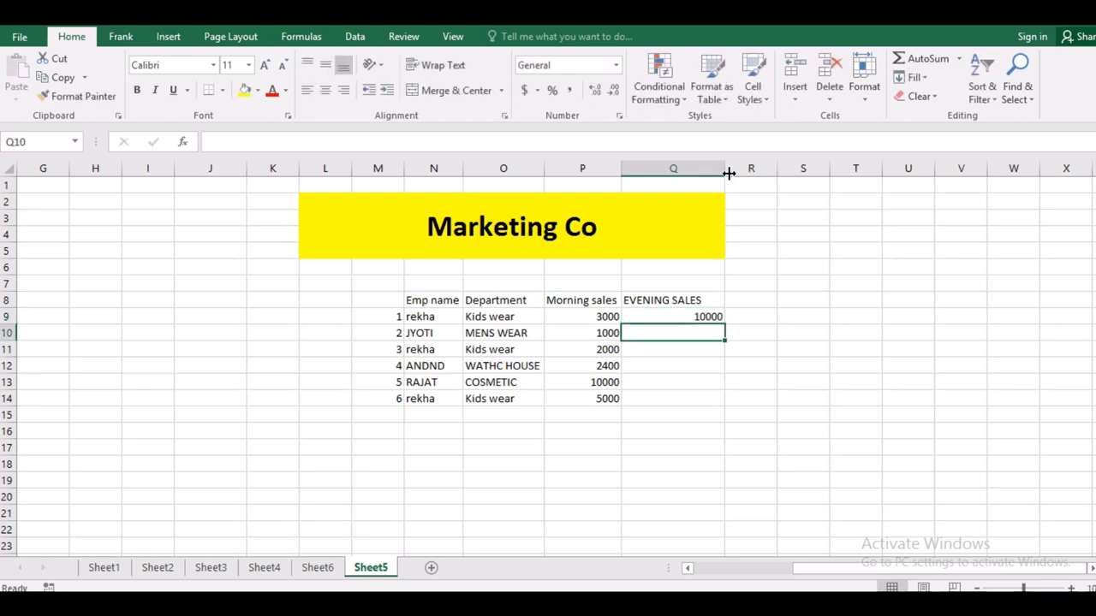
pyautogui.write('5')
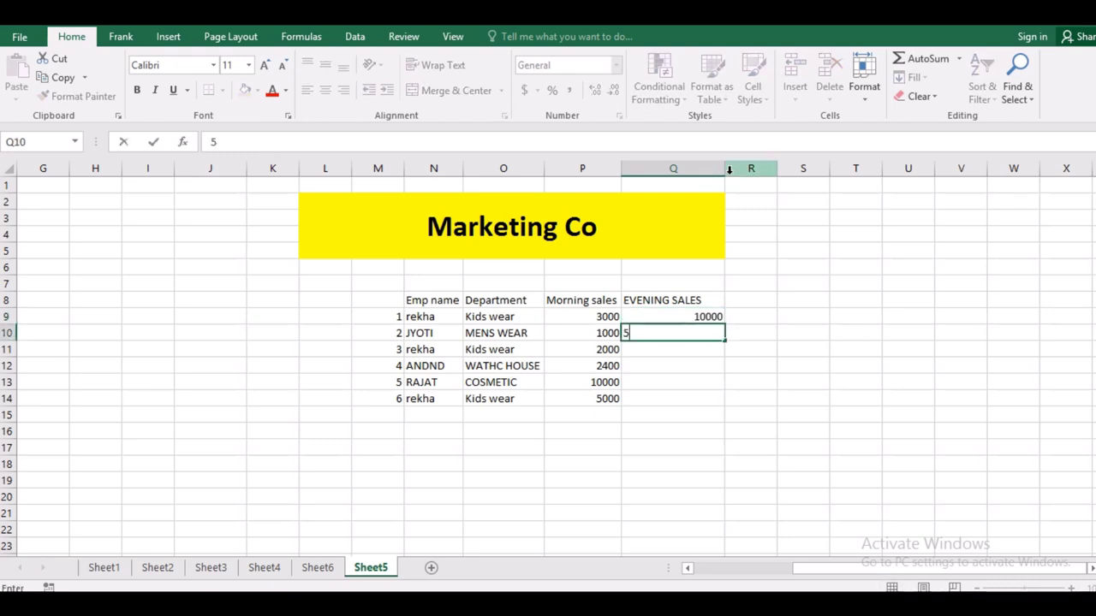
pyautogui.write('00')
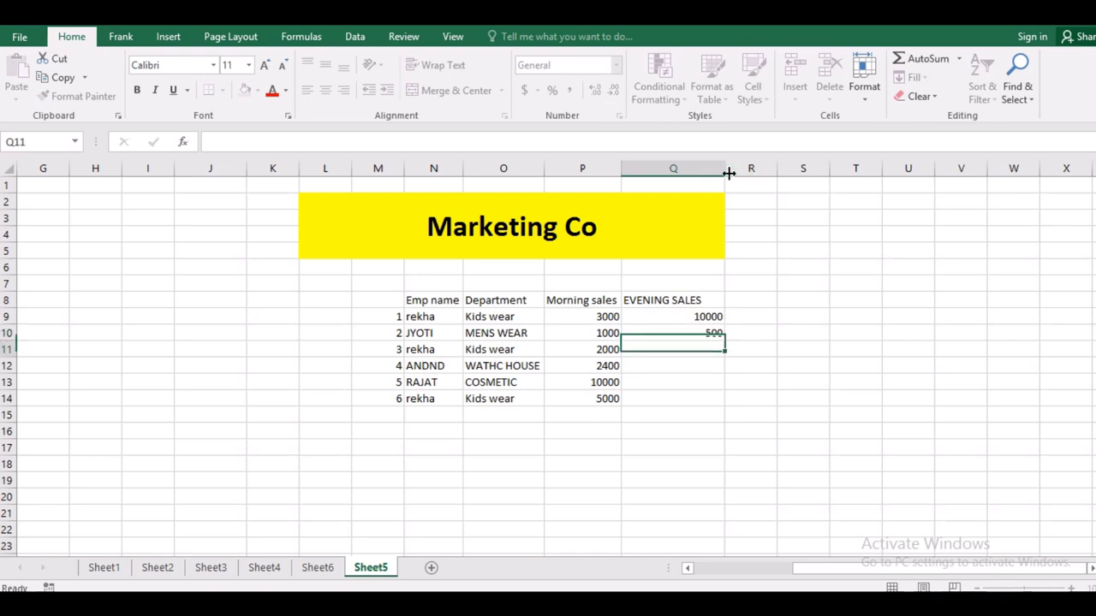
pyautogui.press('Return')
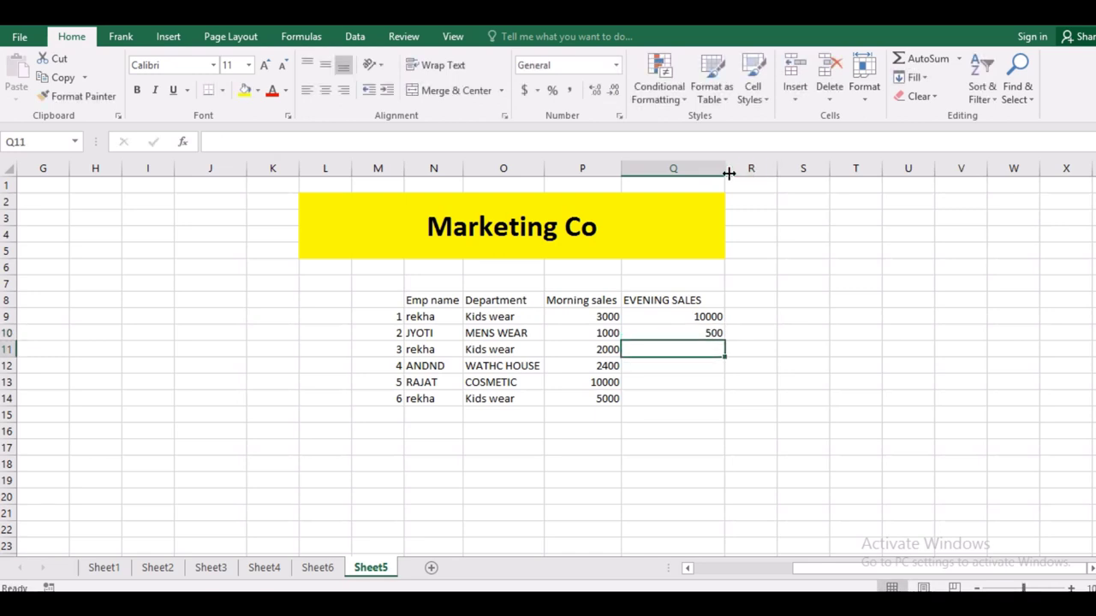
pyautogui.write('15')
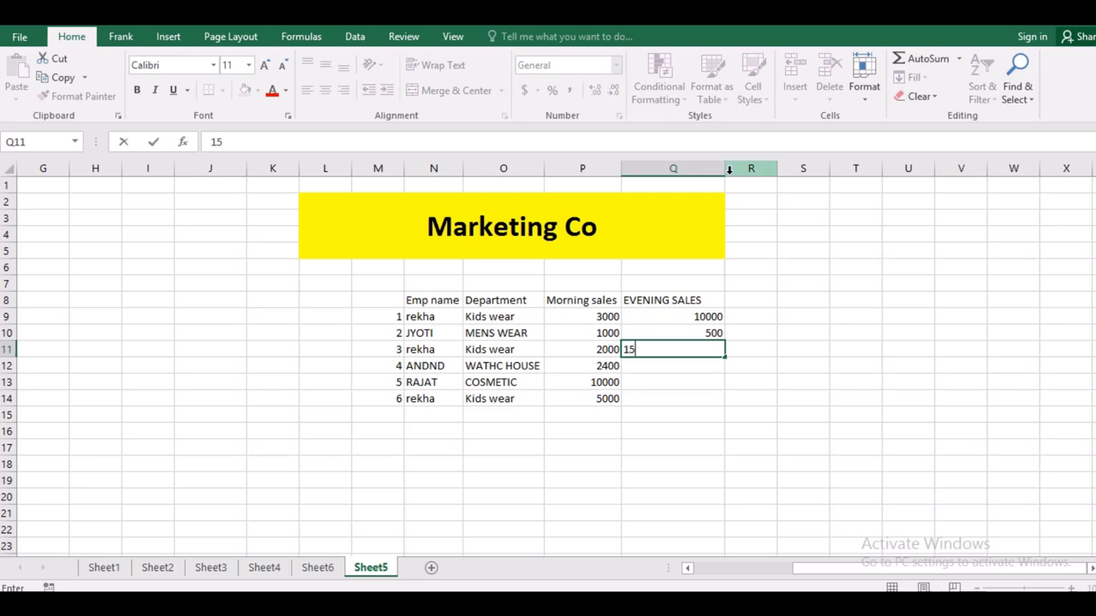
pyautogui.write('000')
pyautogui.press('Return')
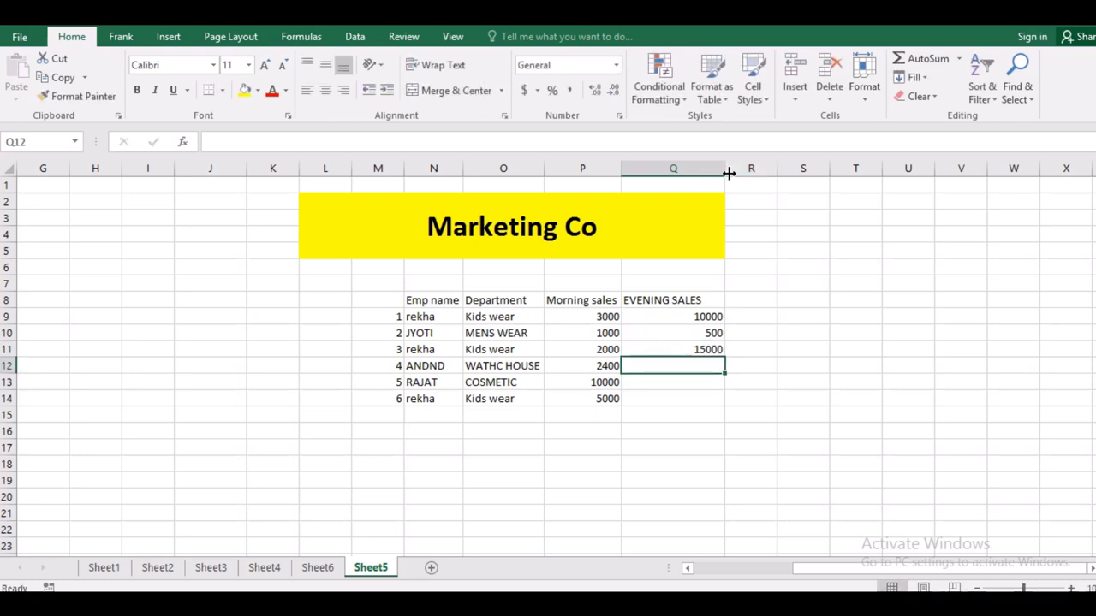
# Step: Enter evening sales 12000, 3500 and 100 into Q12:Q14, then switch to Sheet6
pyautogui.write('12000')
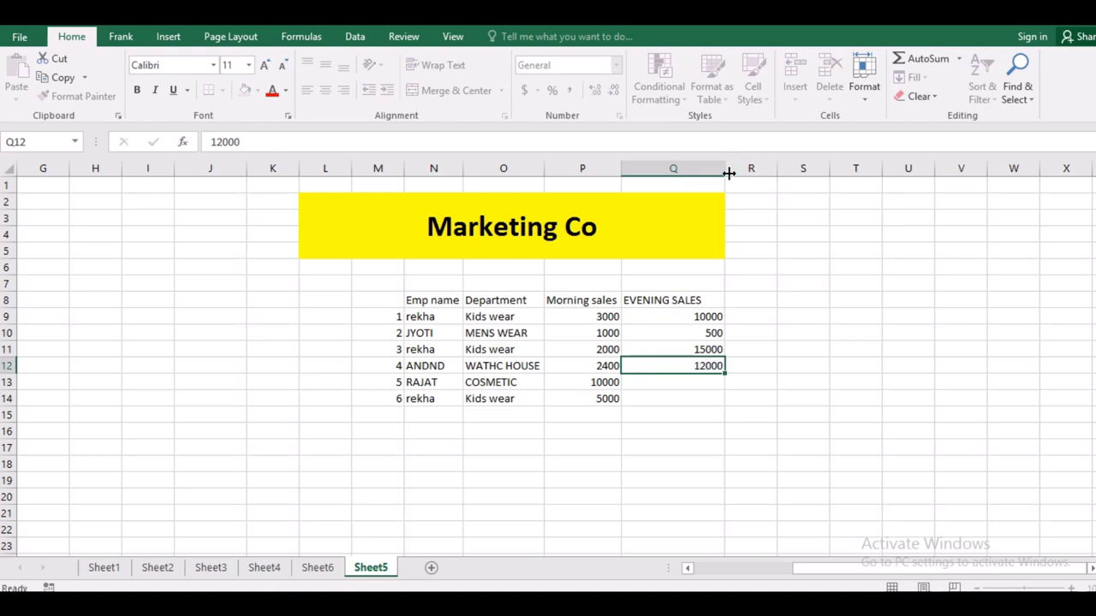
pyautogui.press('Return')
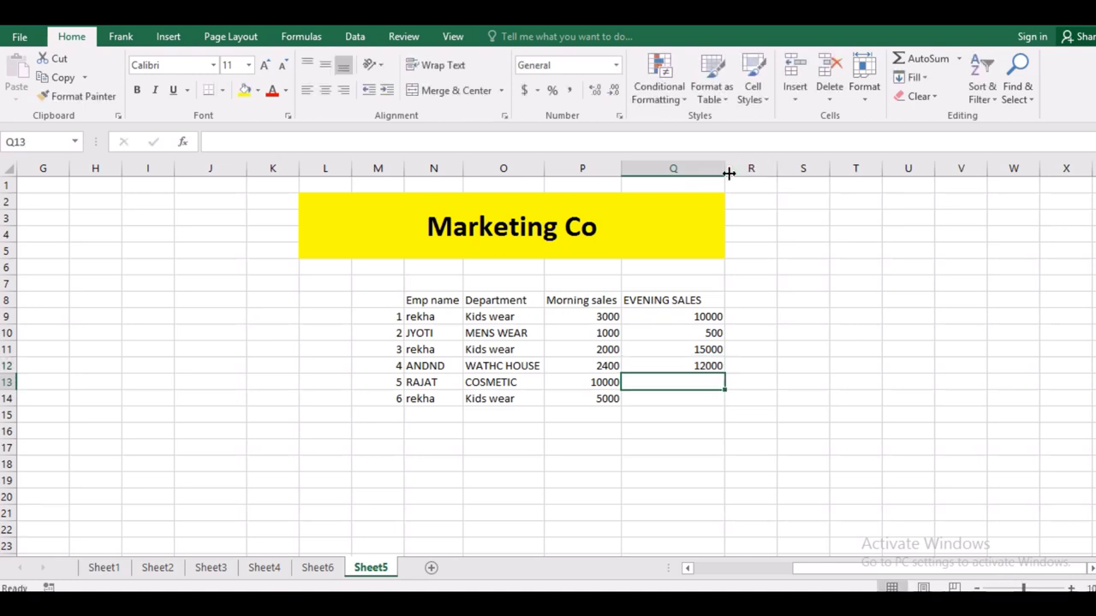
pyautogui.write('3500')
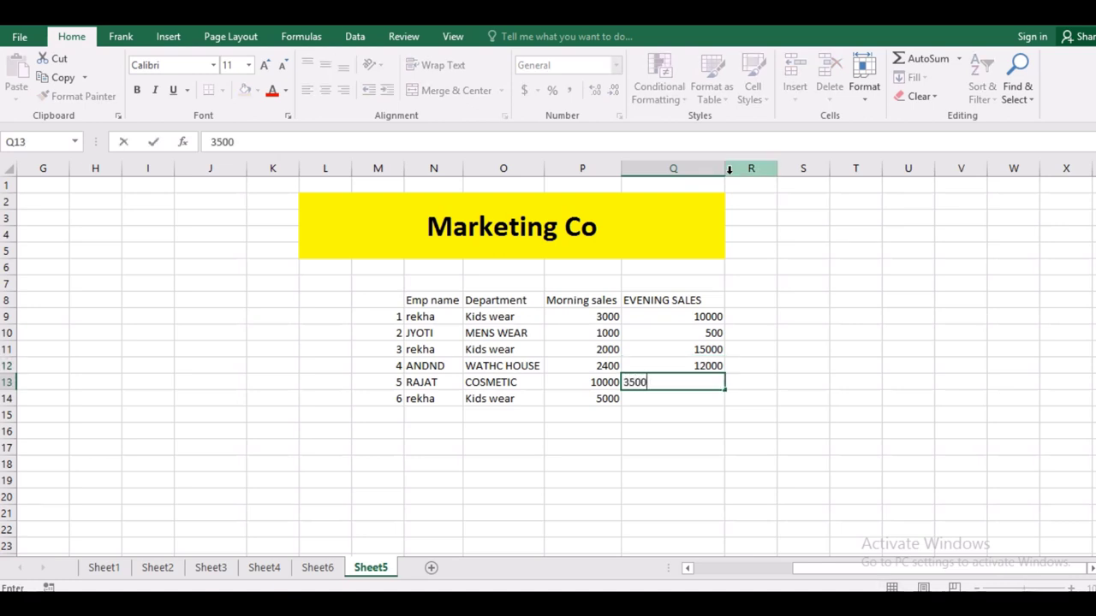
pyautogui.write('0')
pyautogui.press('BackSpace')
pyautogui.press('Return')
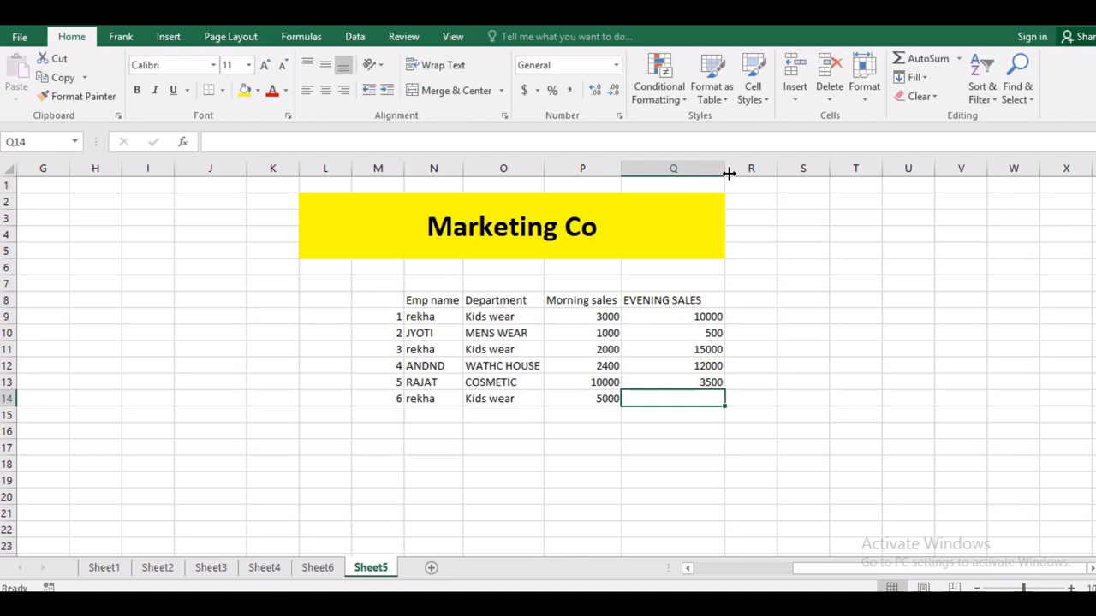
pyautogui.write('100')
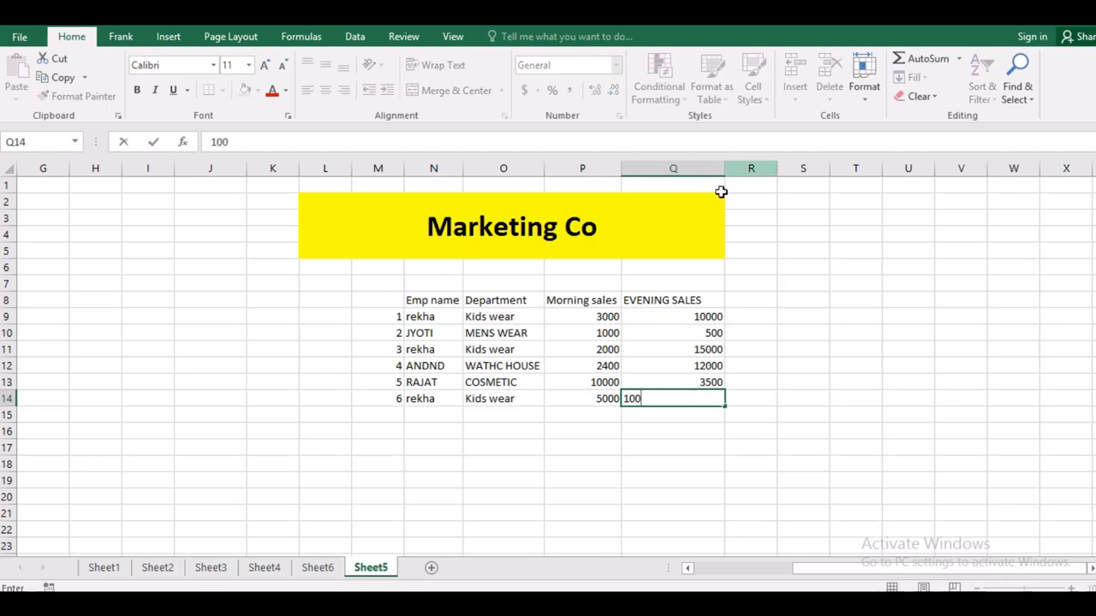
pyautogui.click(711, 371)
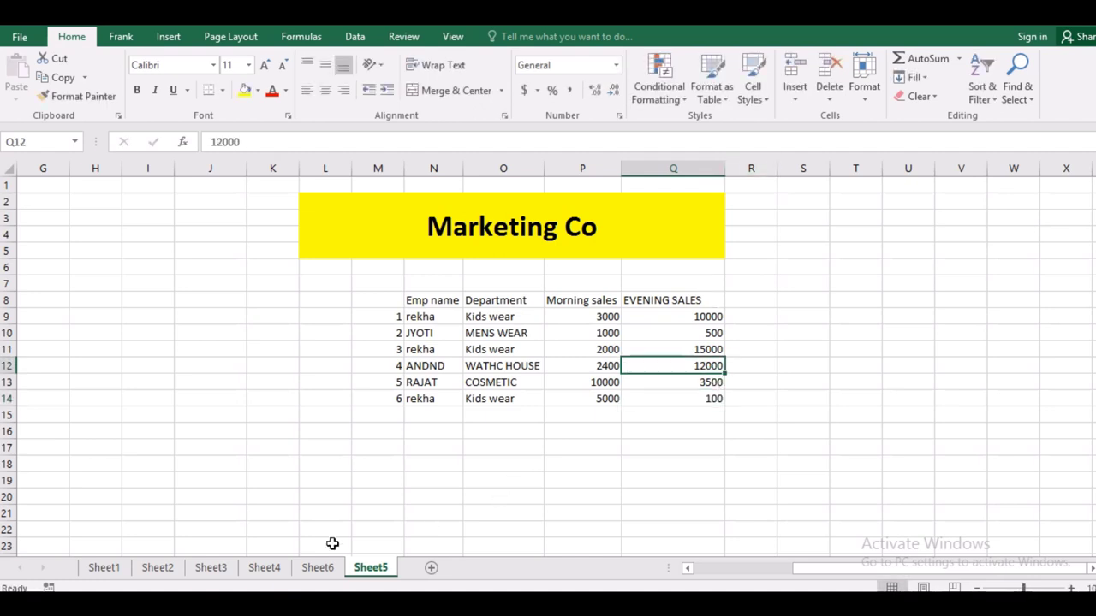
pyautogui.click(318, 567)
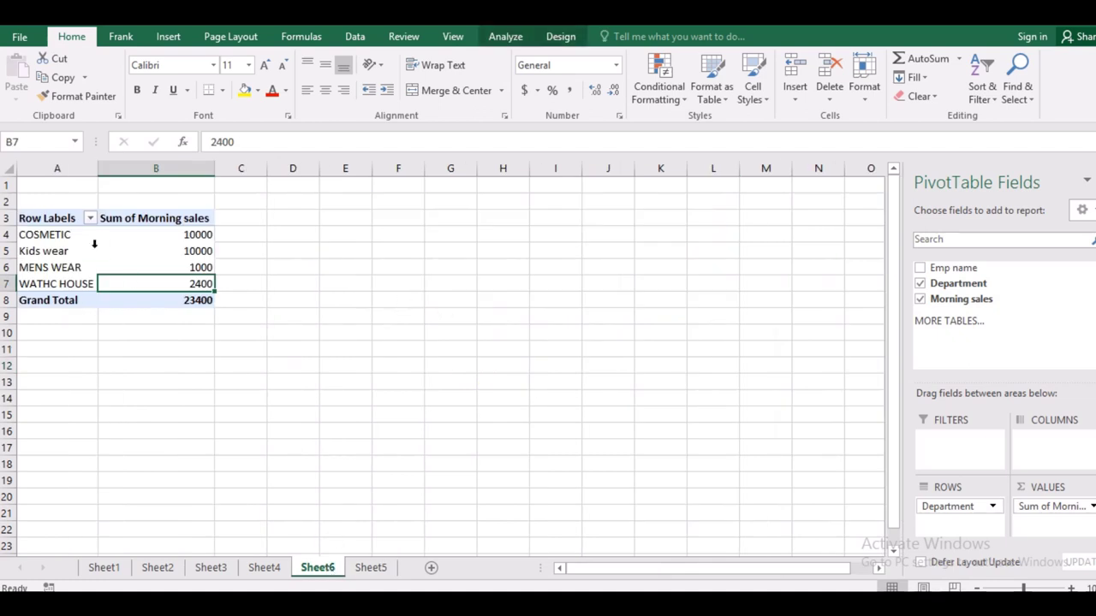
# Step: Rename the Sheet6 PivotTable sheet to REPORT
pyautogui.click(94, 244)
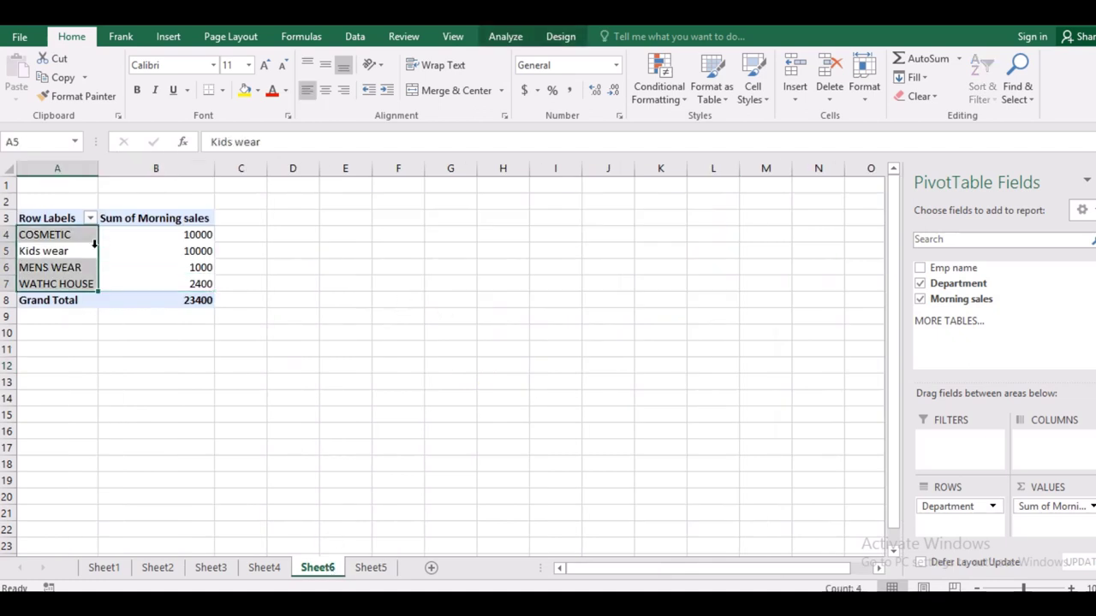
pyautogui.rightClick(319, 572)
pyautogui.click(373, 415)
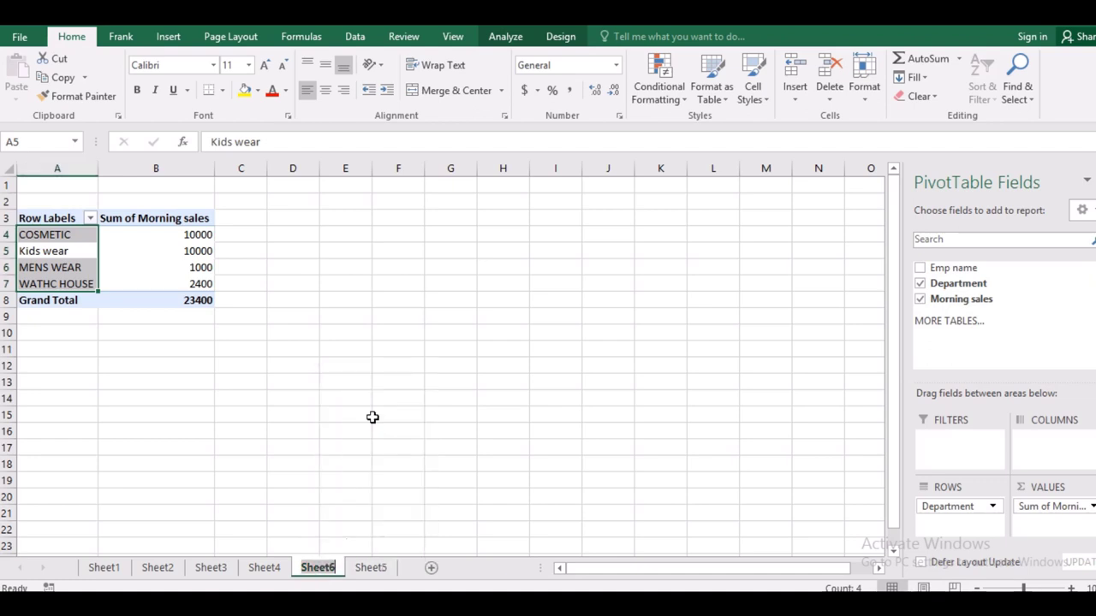
pyautogui.press('BackSpace')
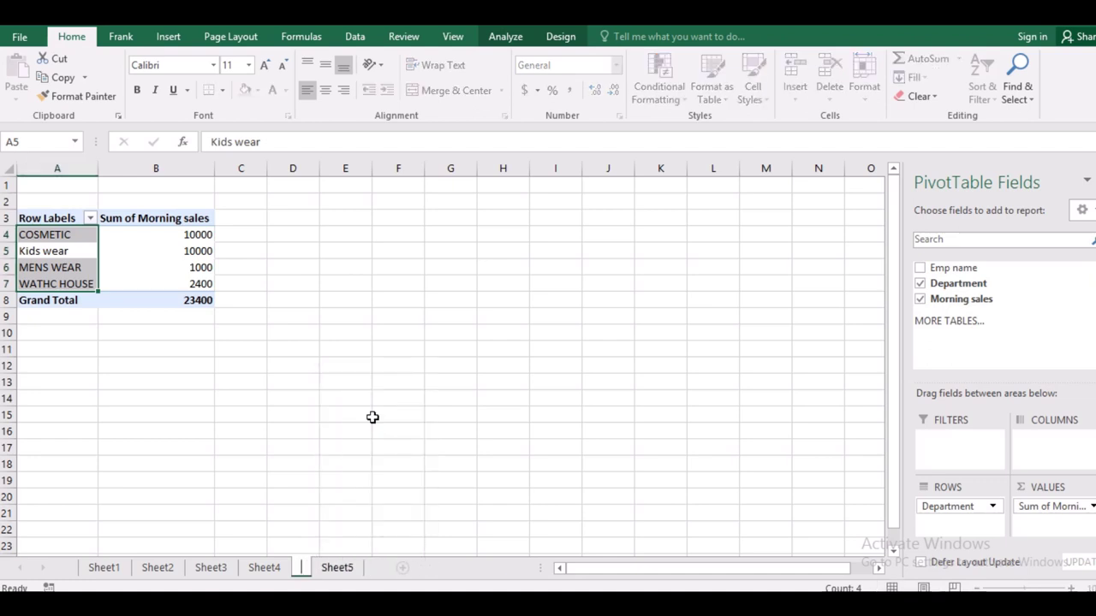
pyautogui.write('rE')
pyautogui.press('BackSpace')
pyautogui.press('BackSpace')
pyautogui.write('REPORT')
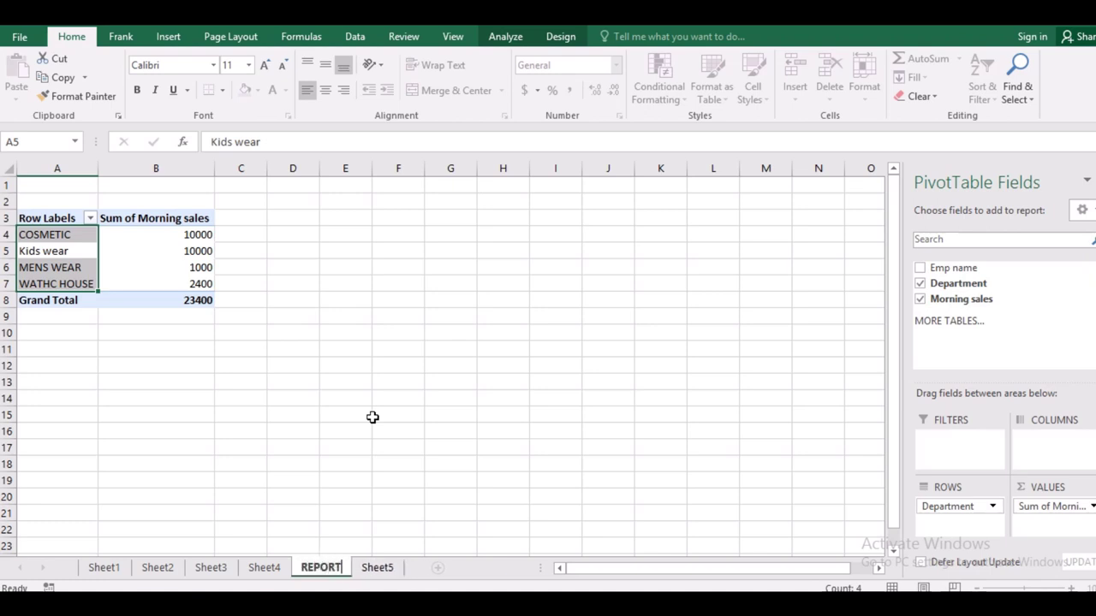
# Step: Rename Sheet5 to dATA and return to the REPORT sheet
pyautogui.rightClick(380, 572)
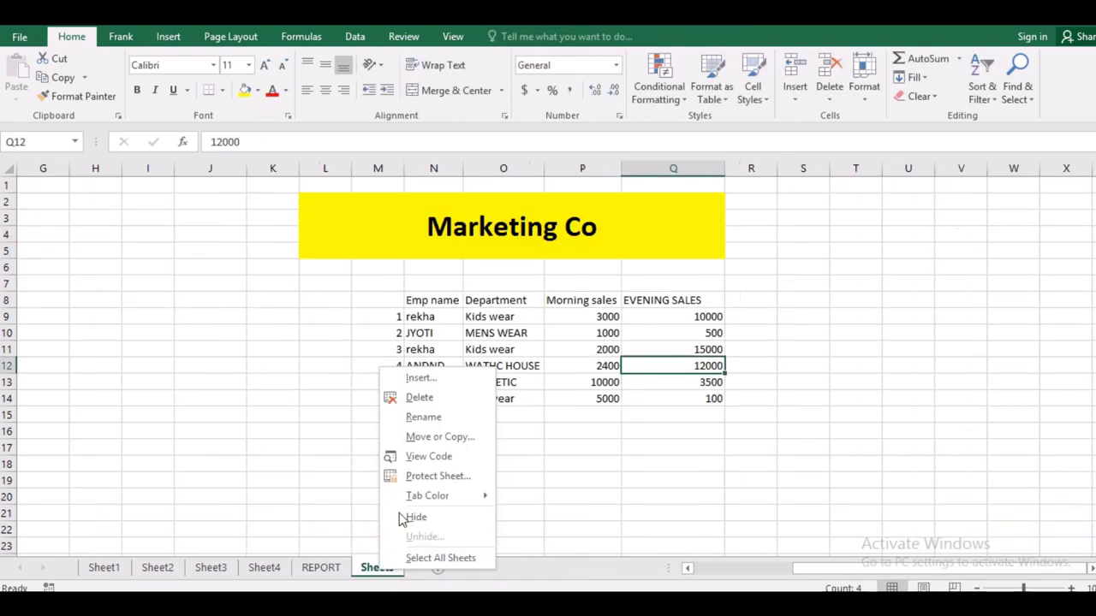
pyautogui.click(429, 419)
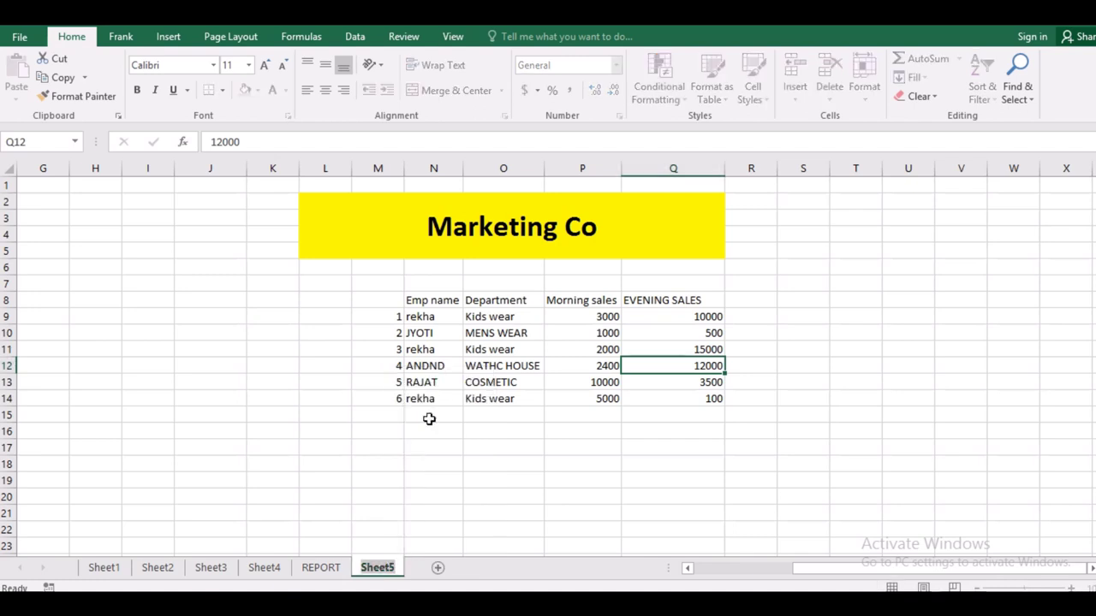
pyautogui.write('dATA')
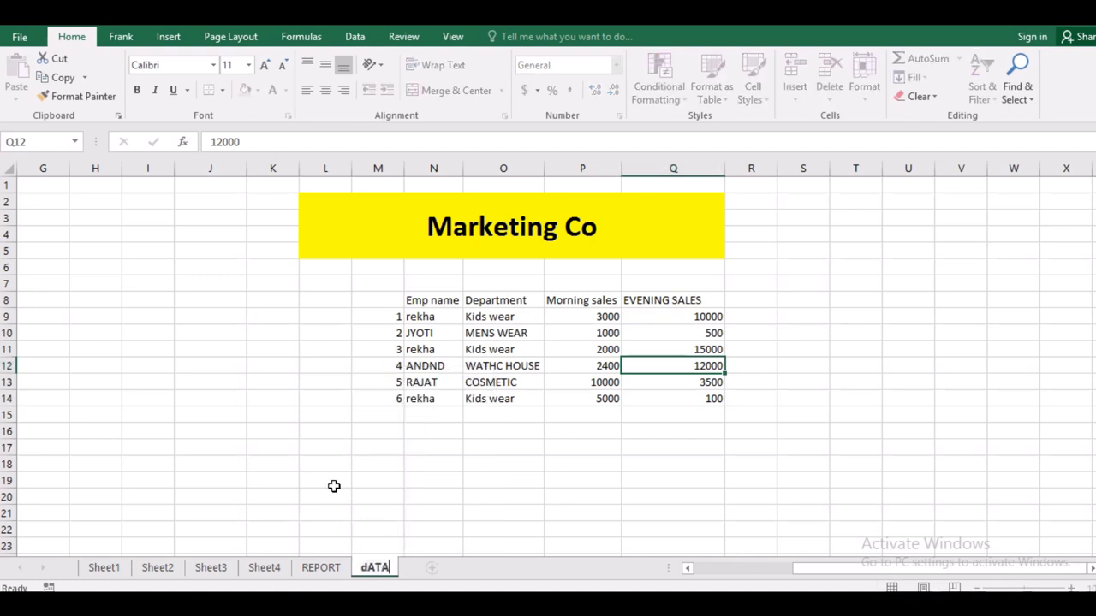
pyautogui.click(334, 503)
pyautogui.click(320, 568)
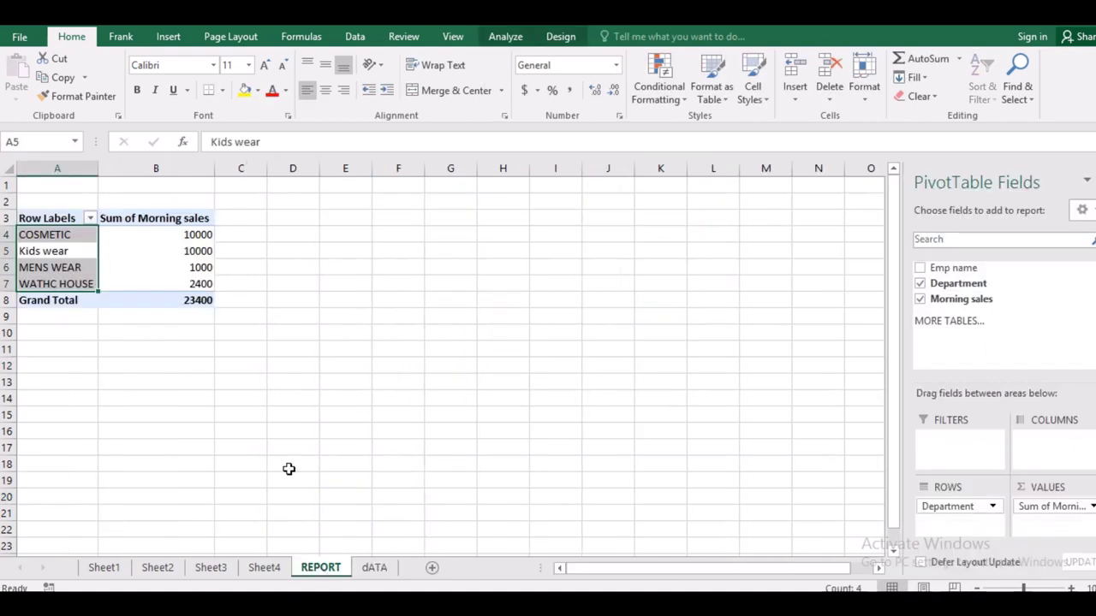
# Step: Change the PivotTable's data source to dATA!$N$8:$Q$14 to include column Q
pyautogui.click(162, 266)
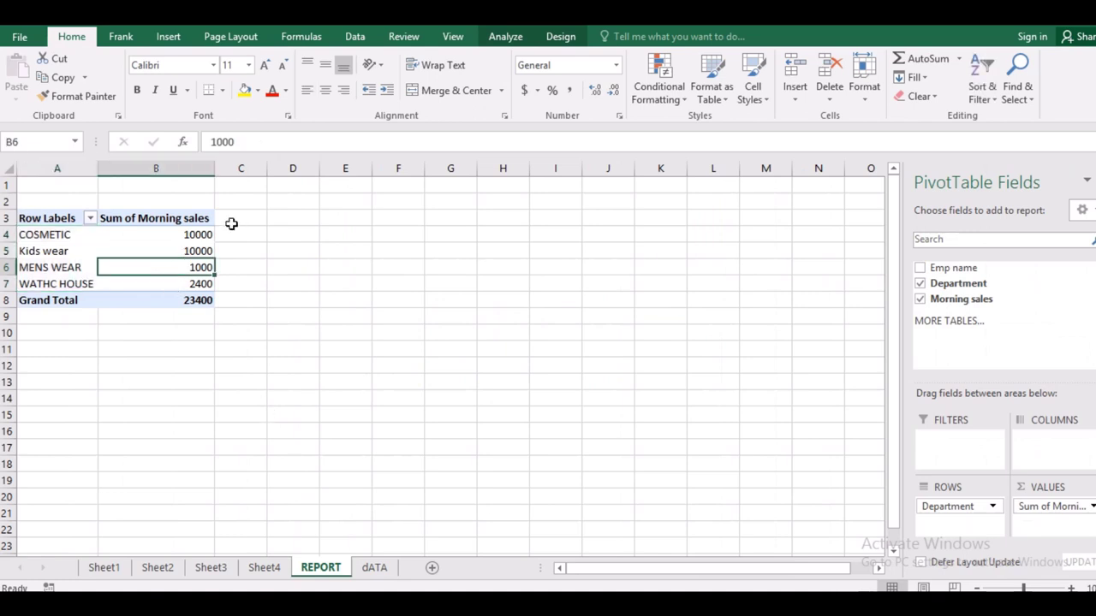
pyautogui.click(506, 36)
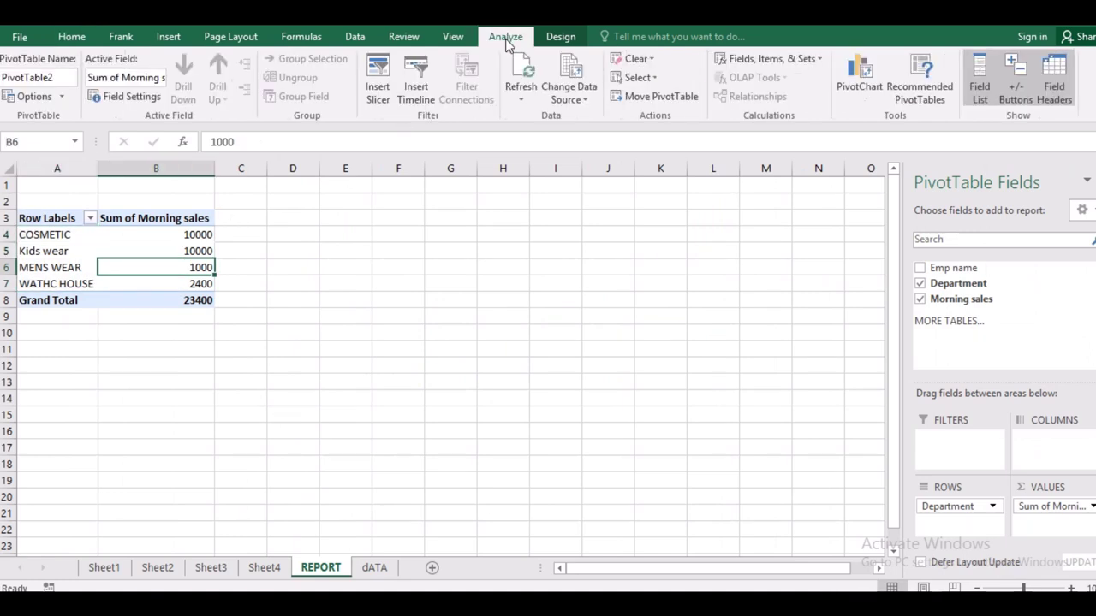
pyautogui.click(561, 36)
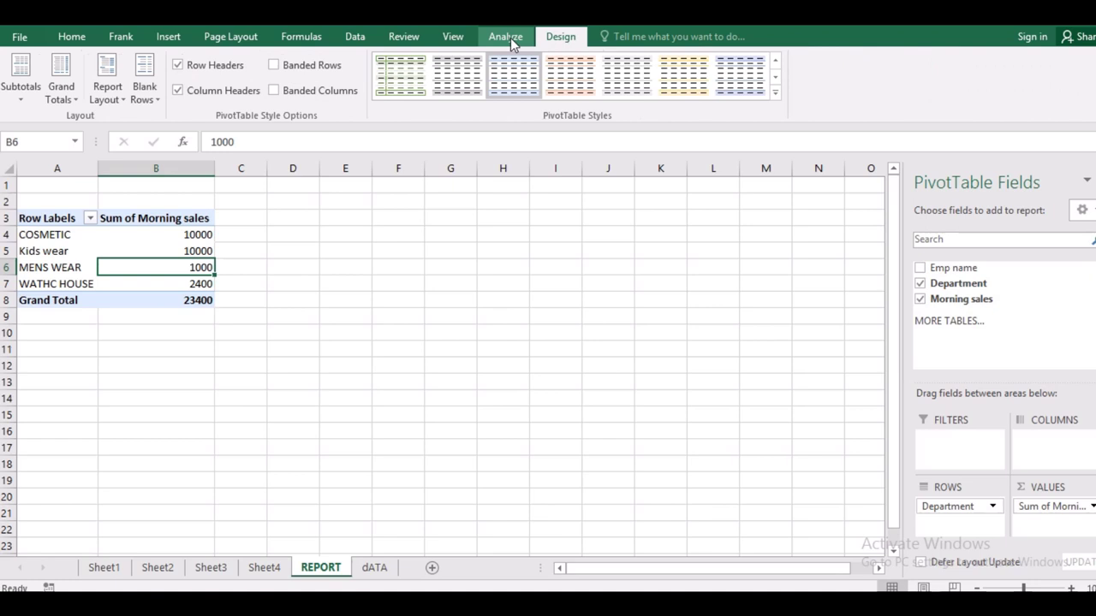
pyautogui.click(506, 37)
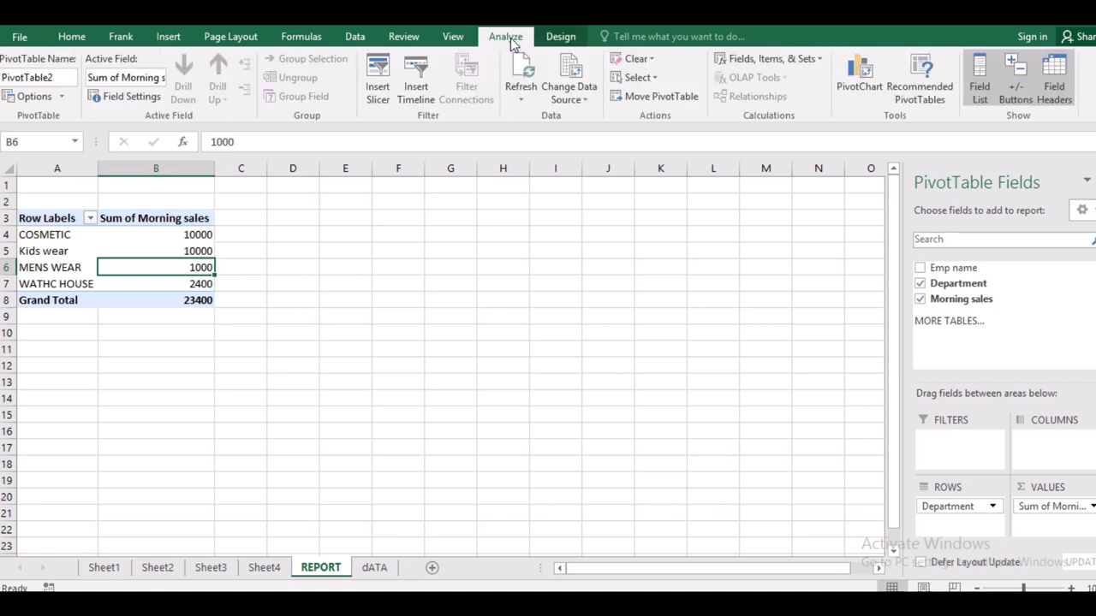
pyautogui.click(571, 68)
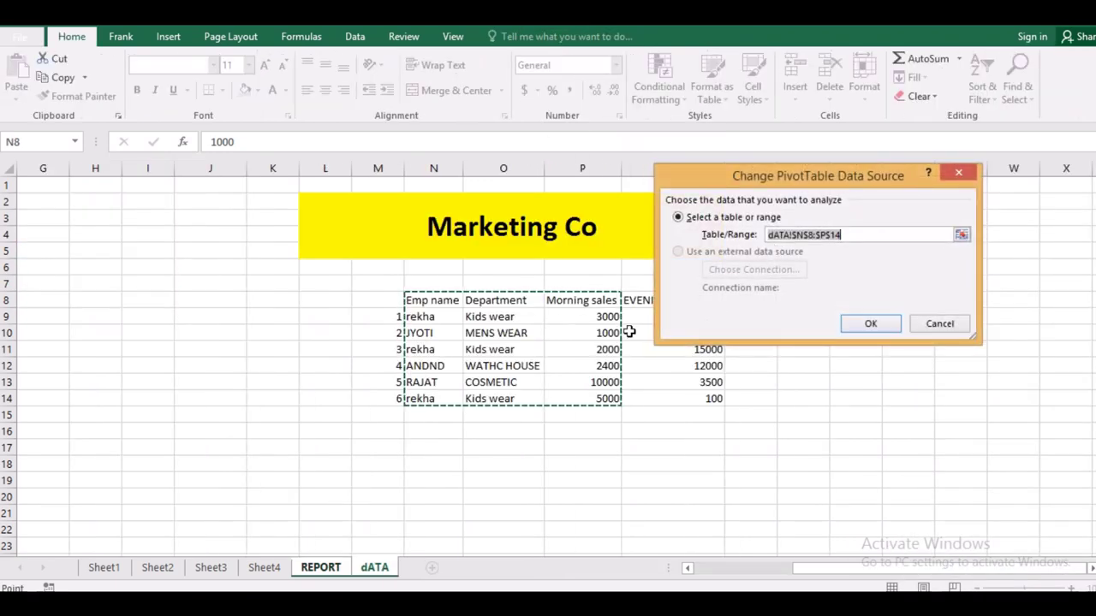
pyautogui.hotkey('shift', 'Right')
pyautogui.click(873, 325)
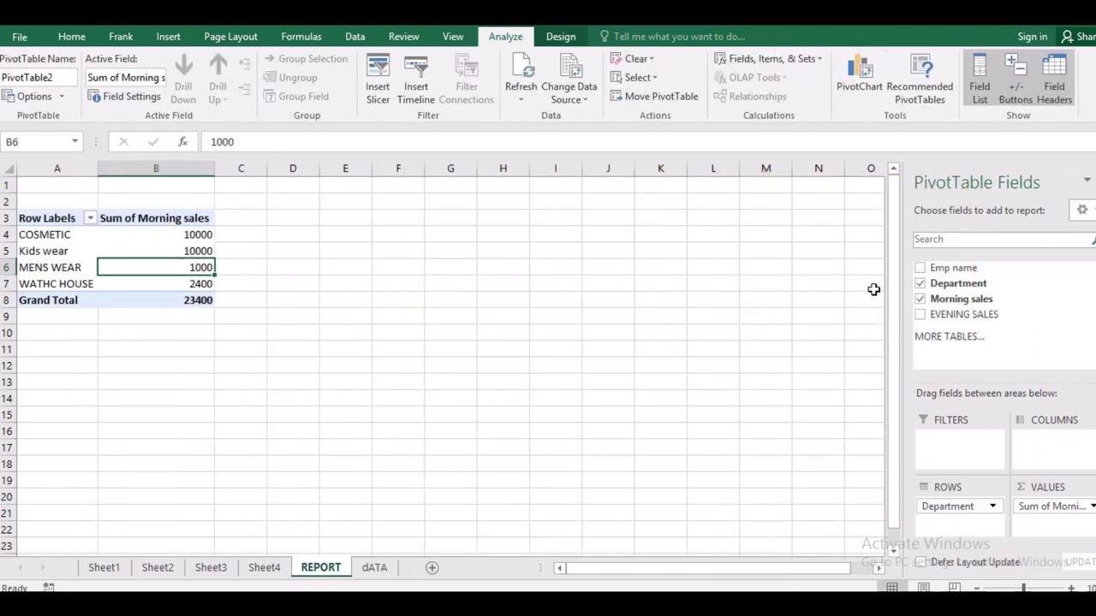
# Step: Toggle Morning sales and Department off and back on, then add EVENING SALES to the pivot values
pyautogui.click(920, 298)
pyautogui.click(919, 284)
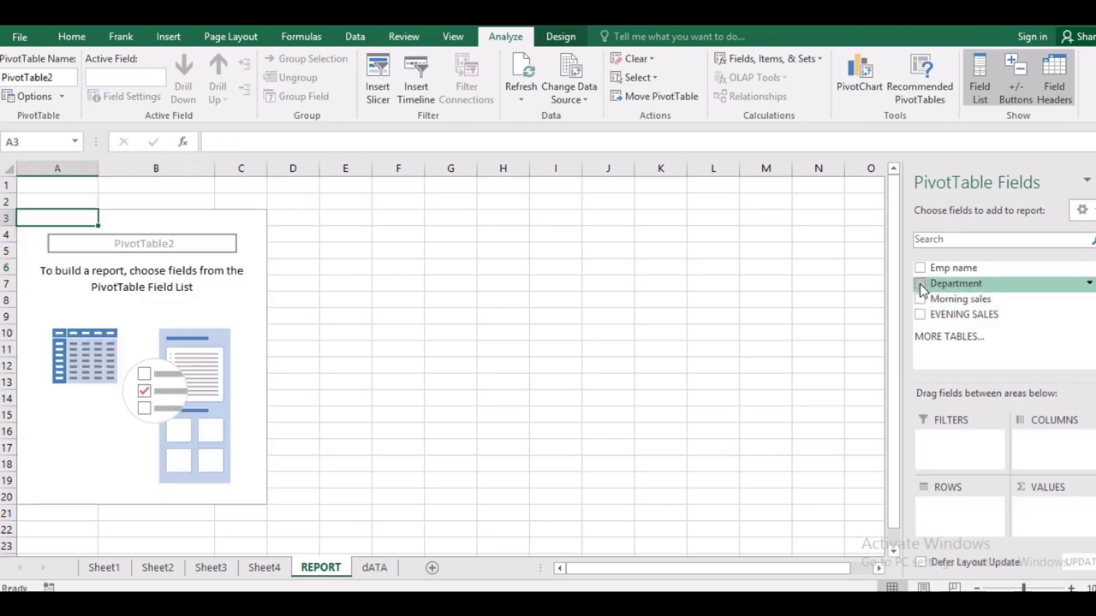
pyautogui.click(919, 283)
pyautogui.click(920, 298)
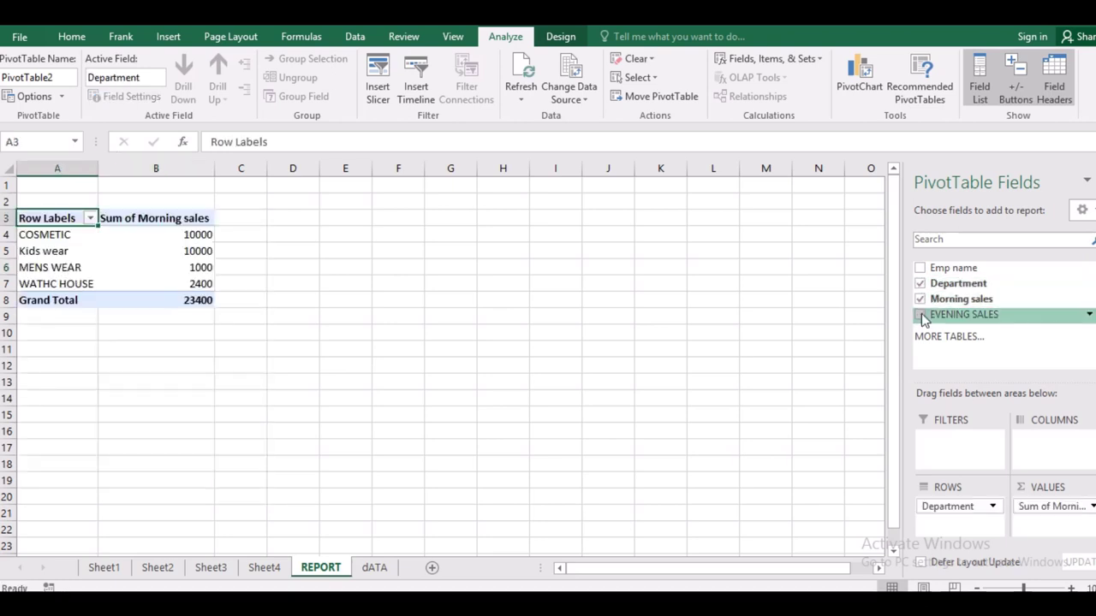
pyautogui.click(920, 315)
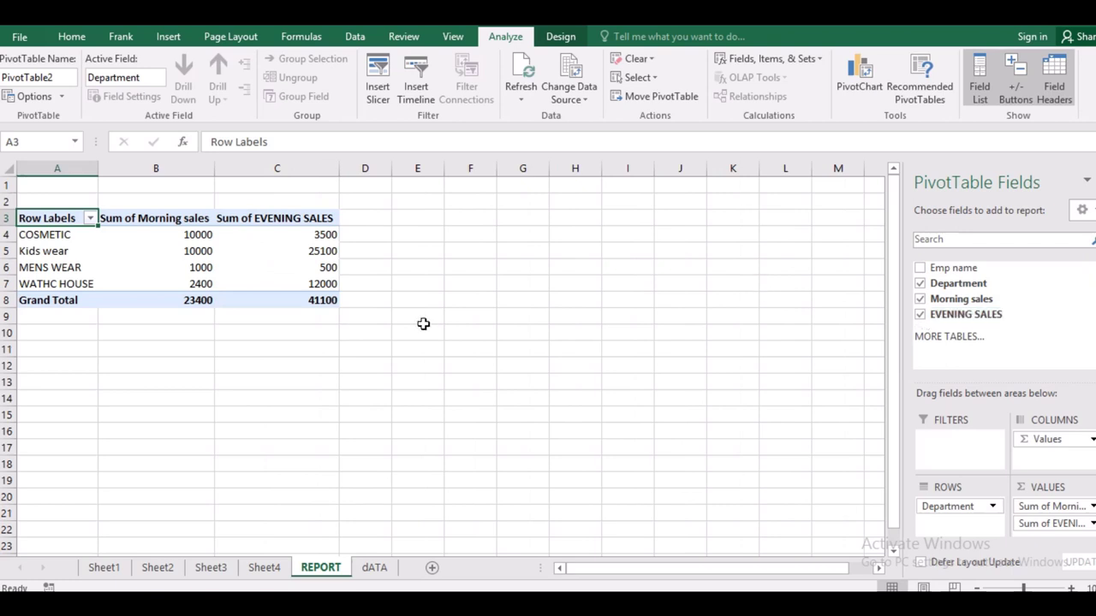
# Step: Drop Morning sales and keep only Department rows, totalling evening sales to 41100
pyautogui.click(65, 239)
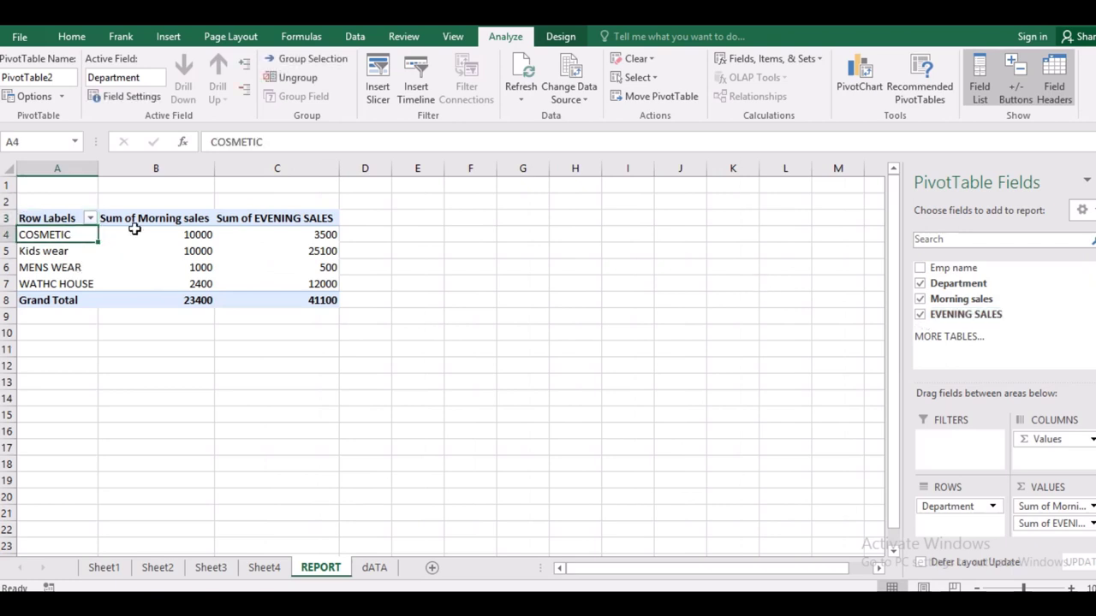
pyautogui.moveTo(330, 234)
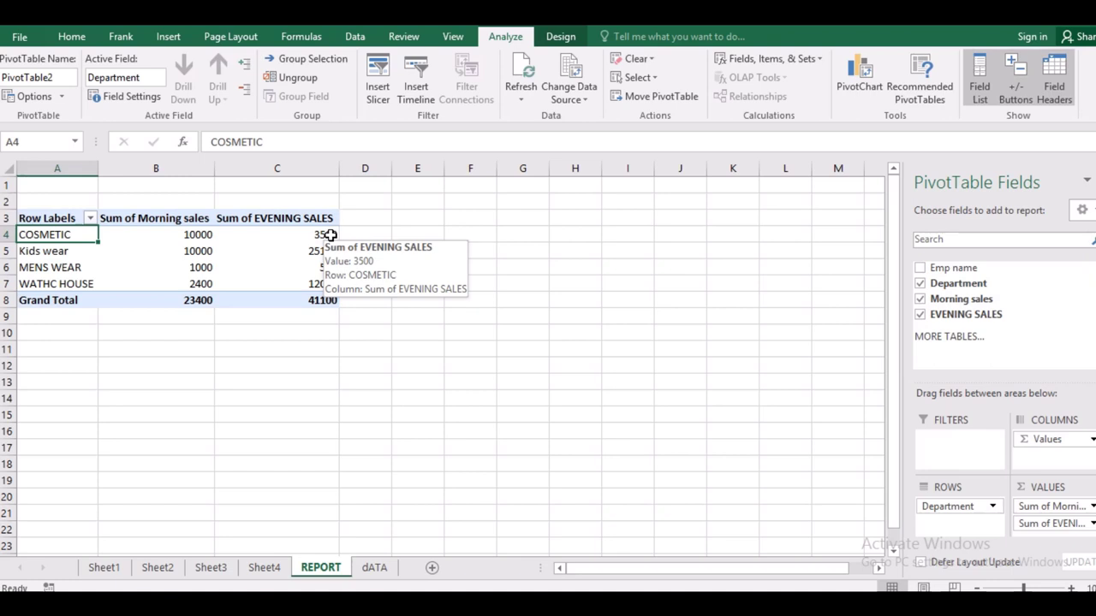
pyautogui.click(920, 283)
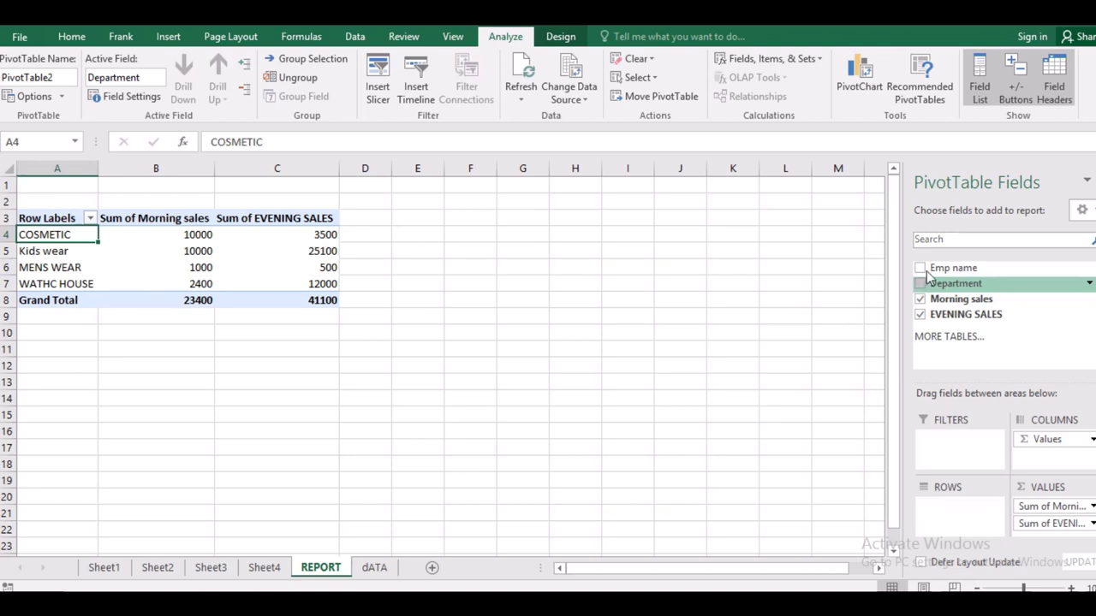
pyautogui.click(920, 268)
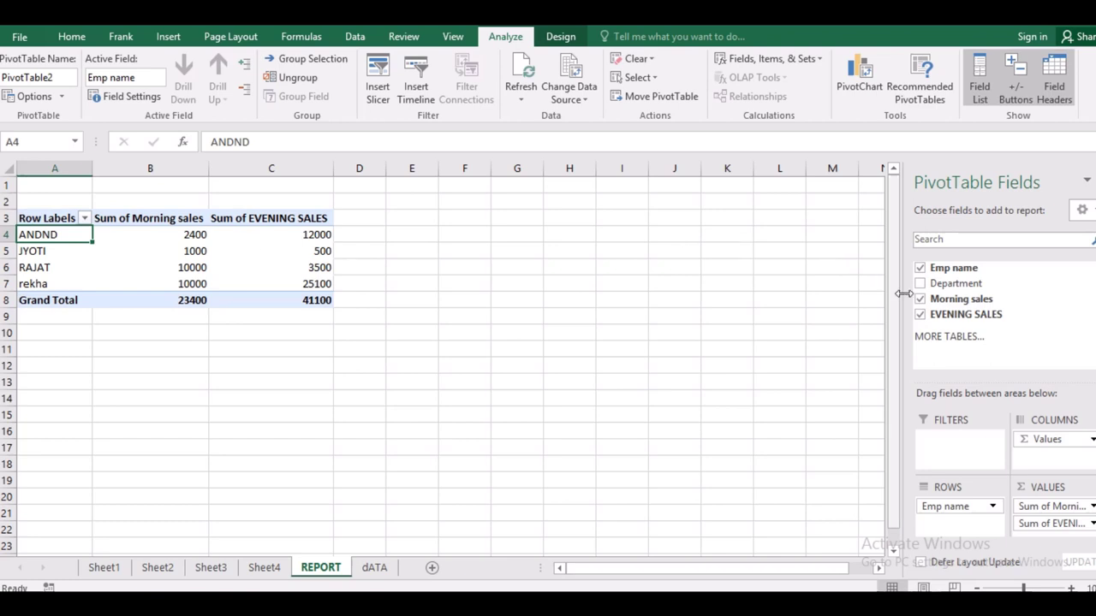
pyautogui.click(919, 299)
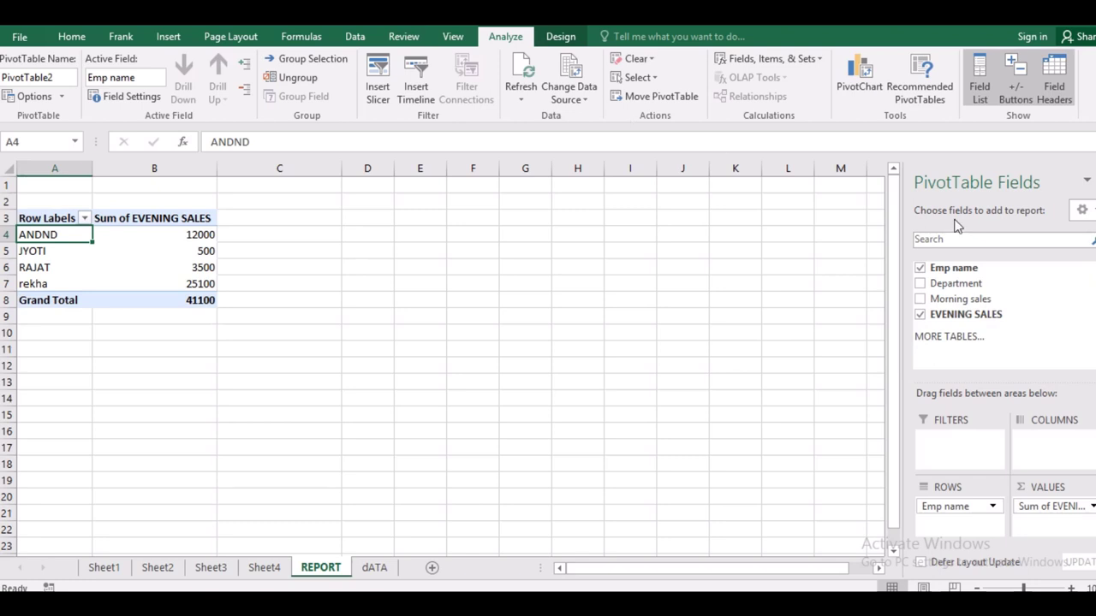
pyautogui.click(920, 283)
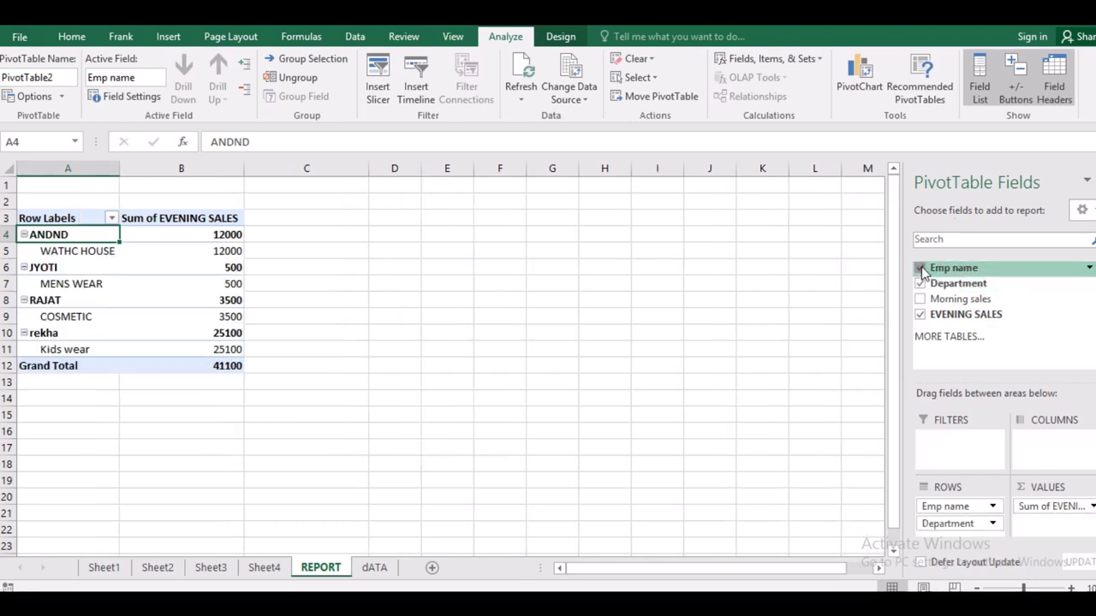
pyautogui.click(919, 268)
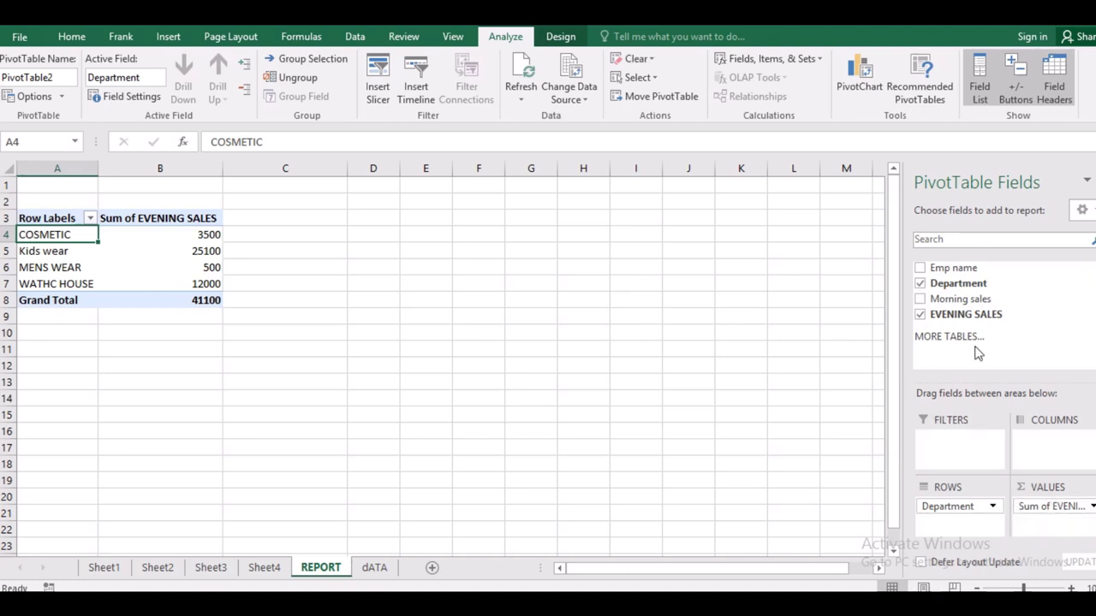
pyautogui.click(972, 508)
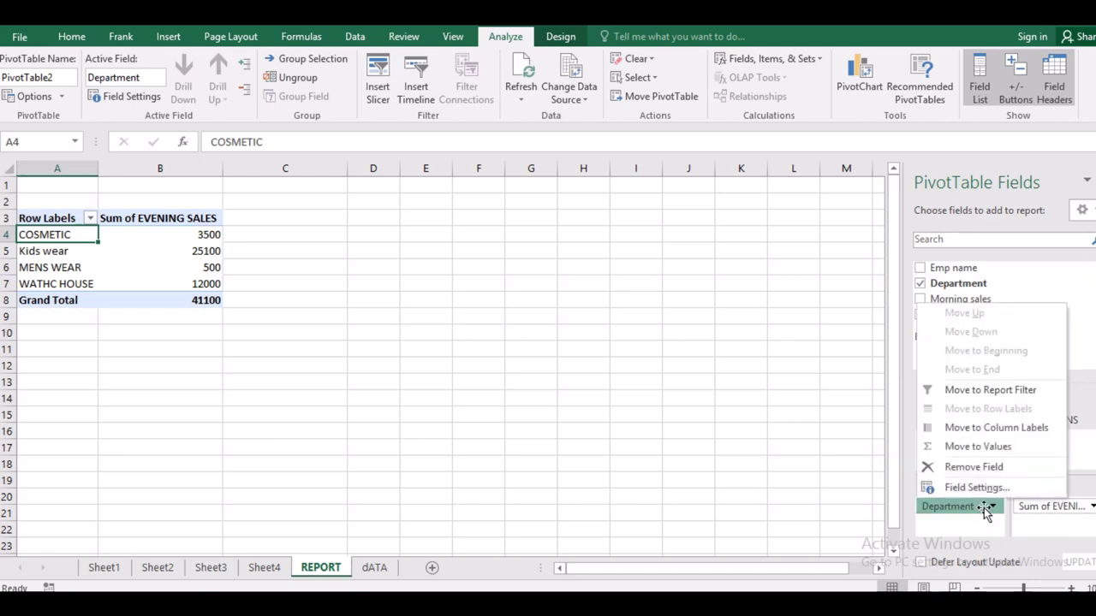
pyautogui.click(992, 509)
pyautogui.click(992, 508)
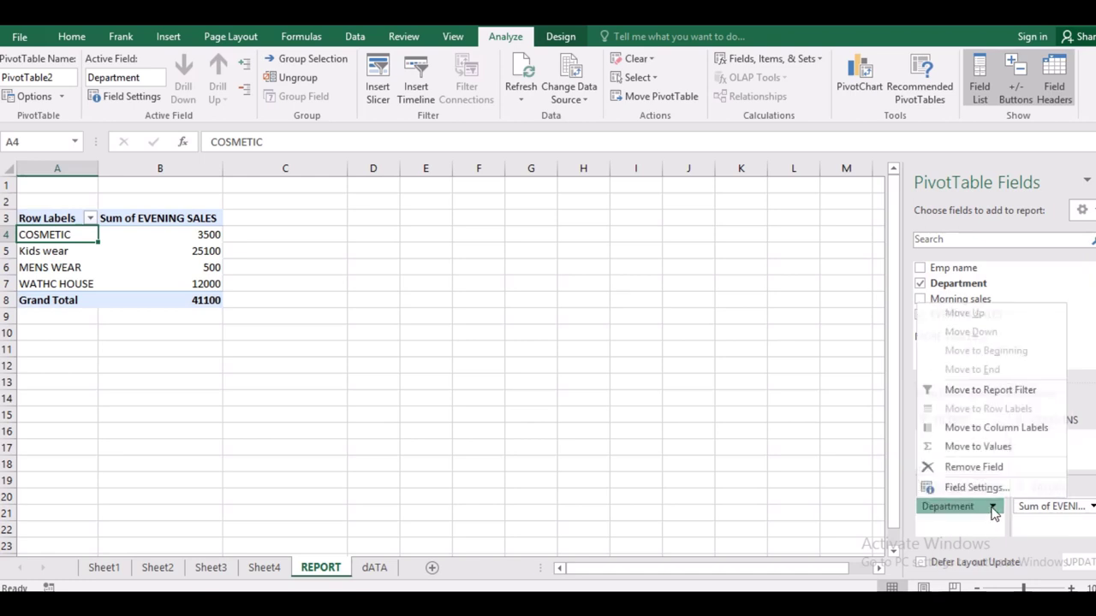
pyautogui.click(1085, 511)
pyautogui.click(1086, 510)
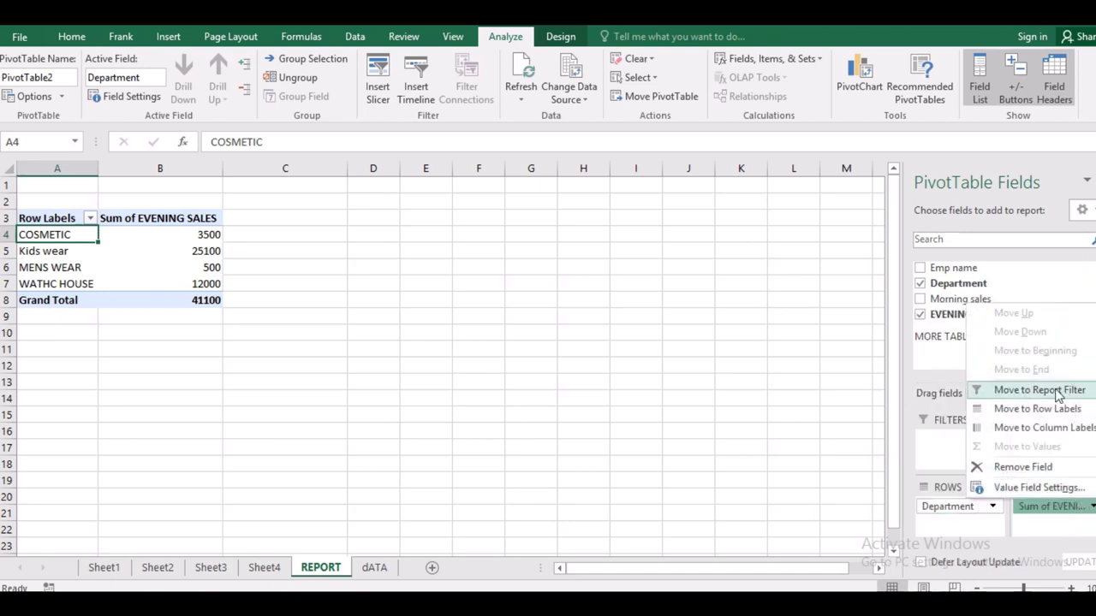
pyautogui.click(805, 317)
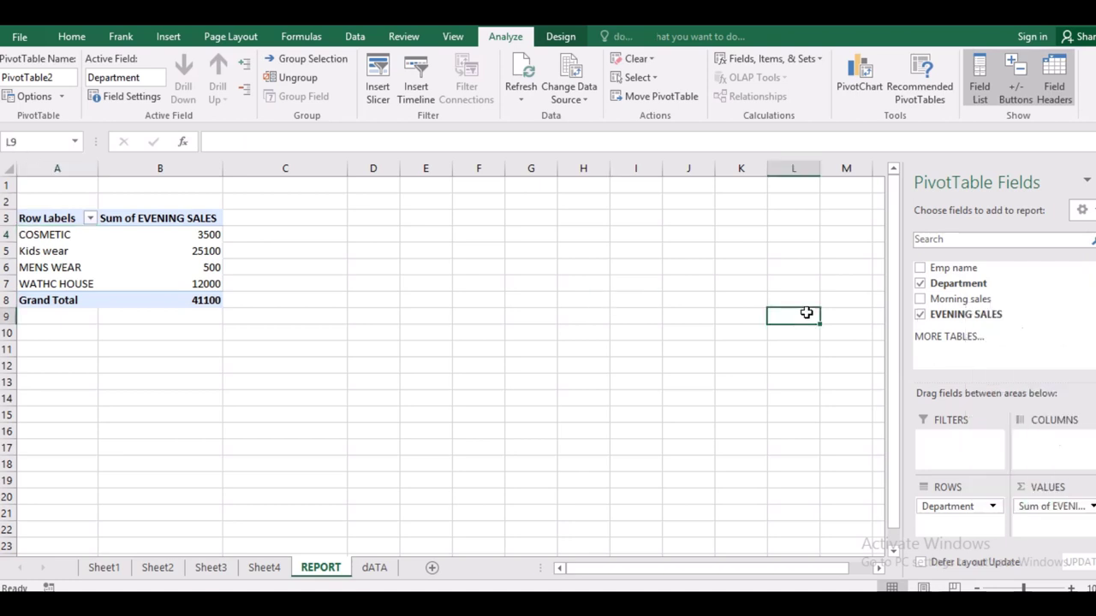
pyautogui.click(115, 256)
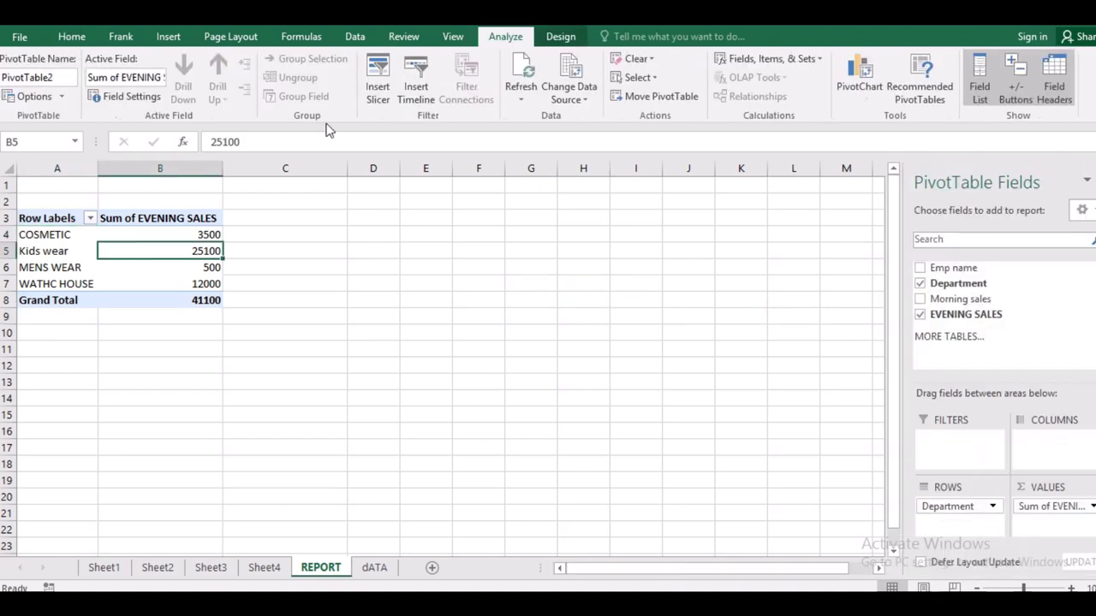
# Step: Insert a Department slicer for the REPORT pivot
pyautogui.click(377, 86)
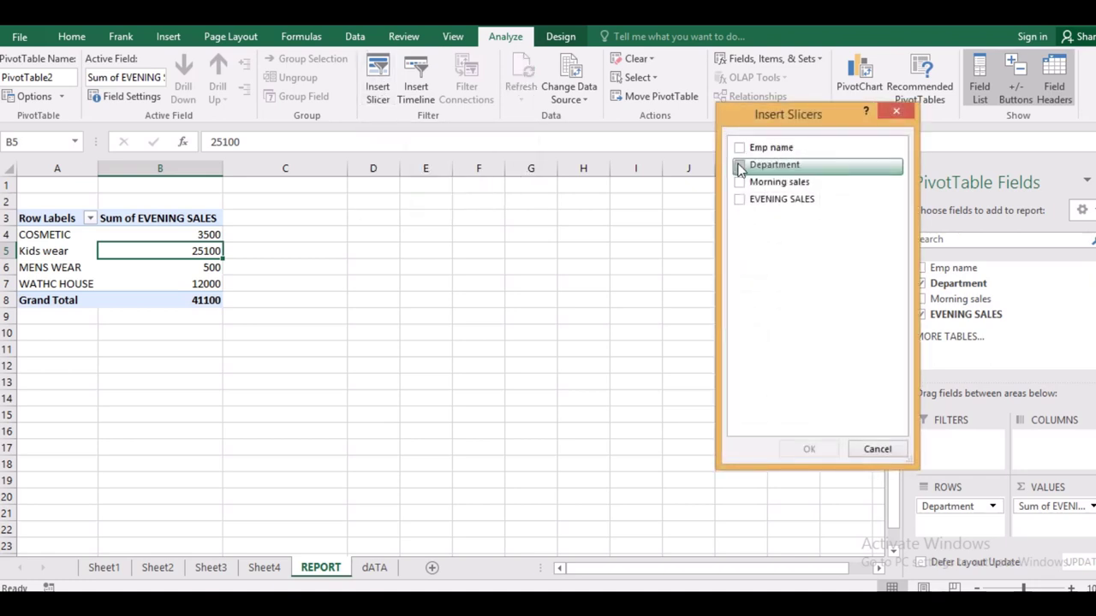
pyautogui.click(740, 166)
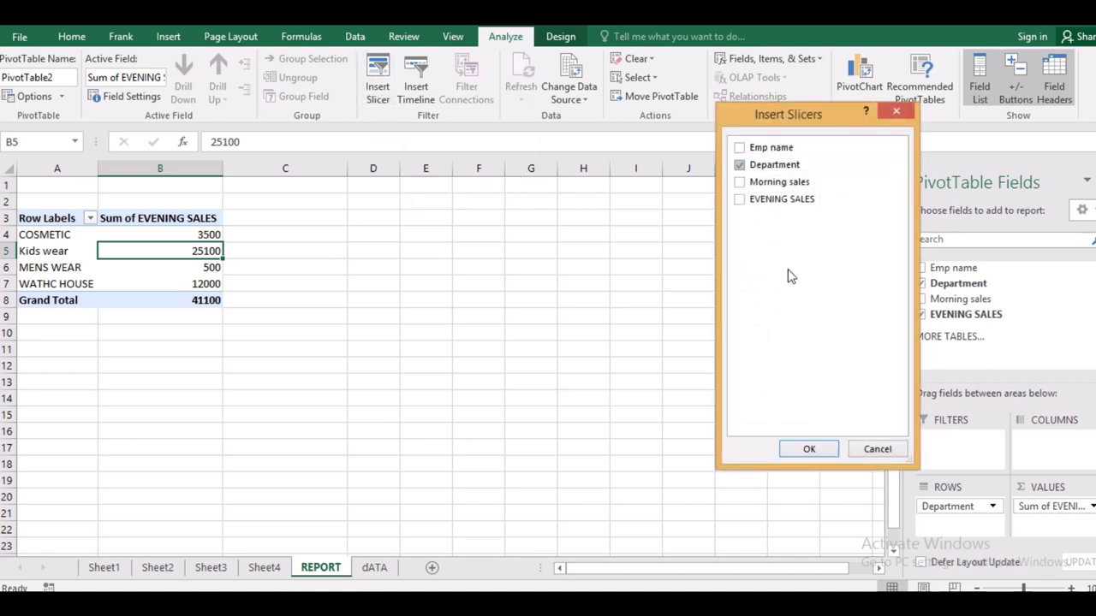
pyautogui.click(810, 451)
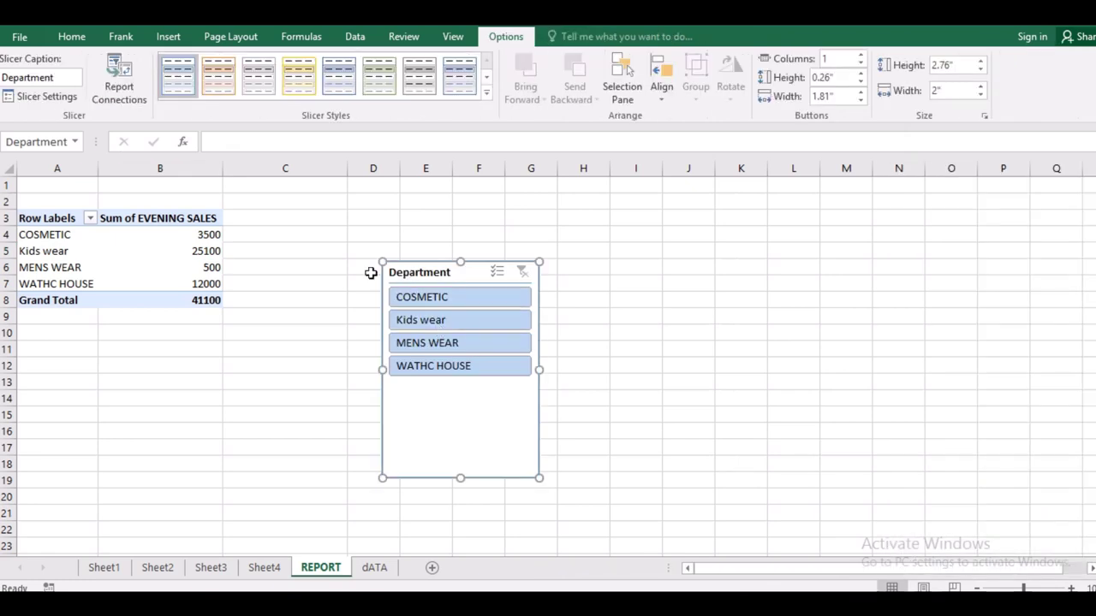
# Step: Insert an Emp name slicer and drag it beside the Department slicer
pyautogui.click(185, 252)
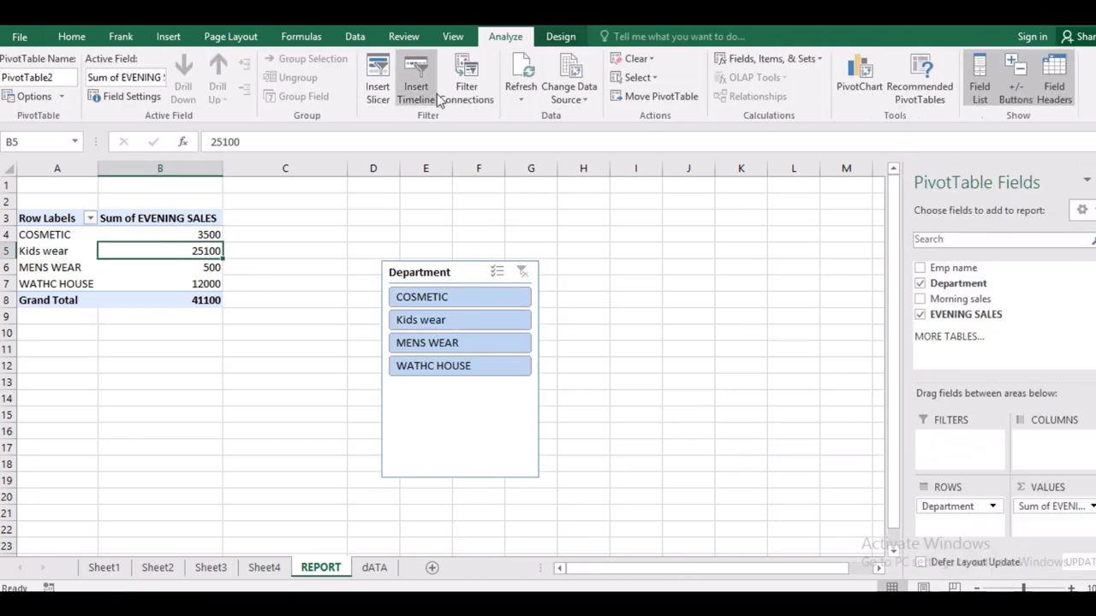
pyautogui.click(378, 82)
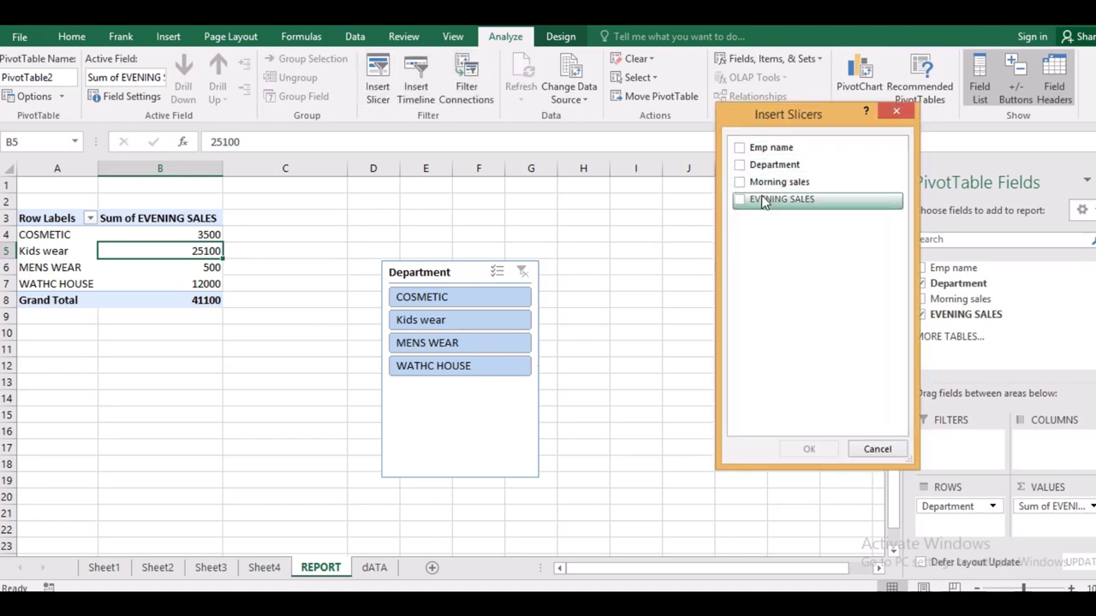
pyautogui.click(741, 149)
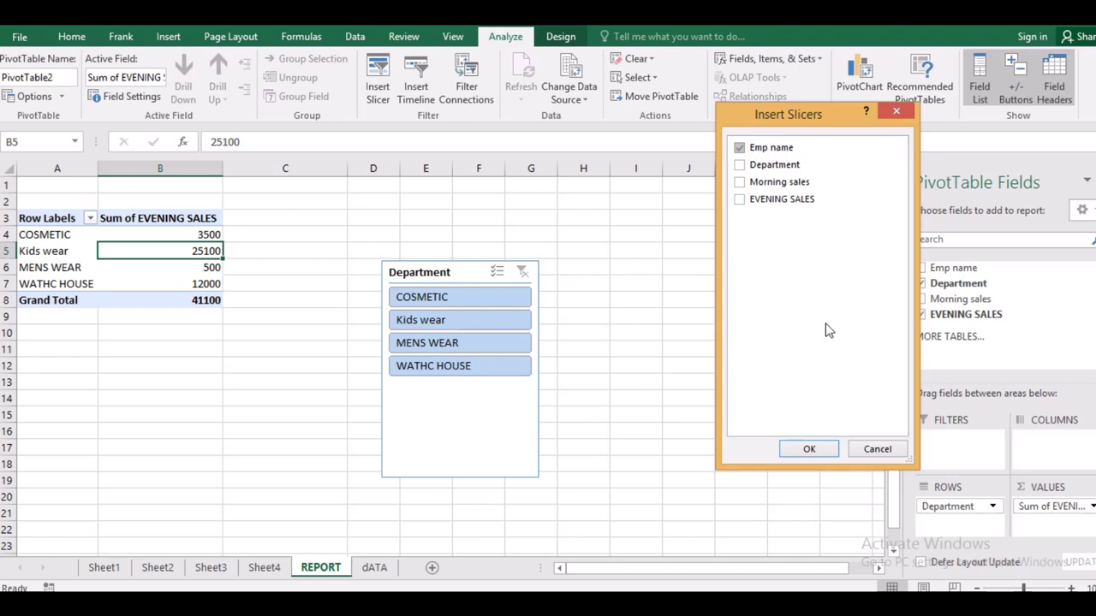
pyautogui.click(802, 450)
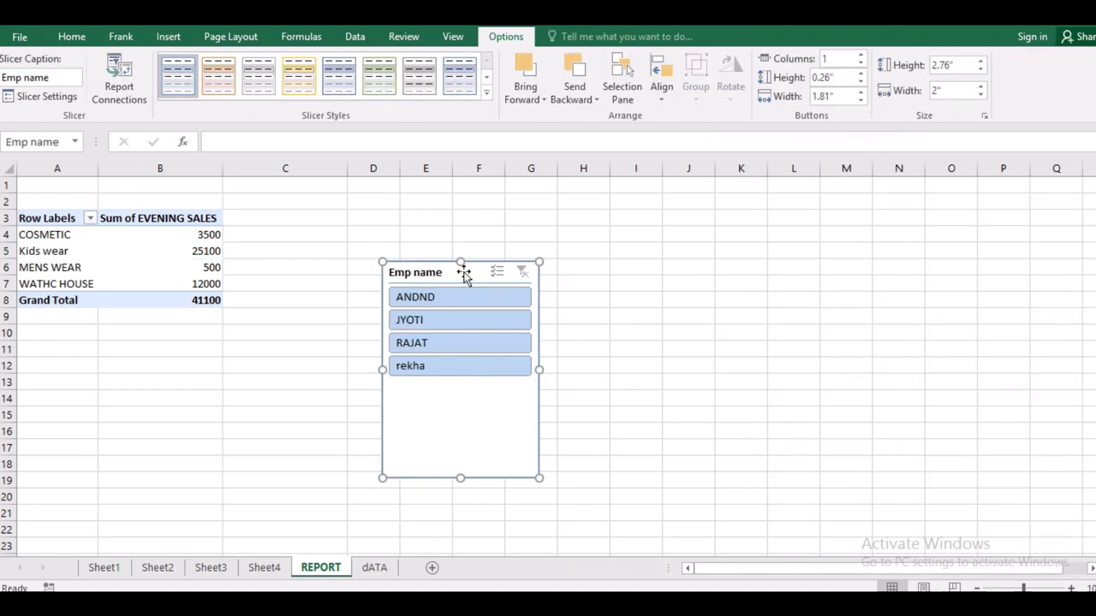
pyautogui.moveTo(450, 272)
pyautogui.mouseDown()
pyautogui.moveTo(584, 256)
pyautogui.moveTo(609, 267)
pyautogui.mouseUp()
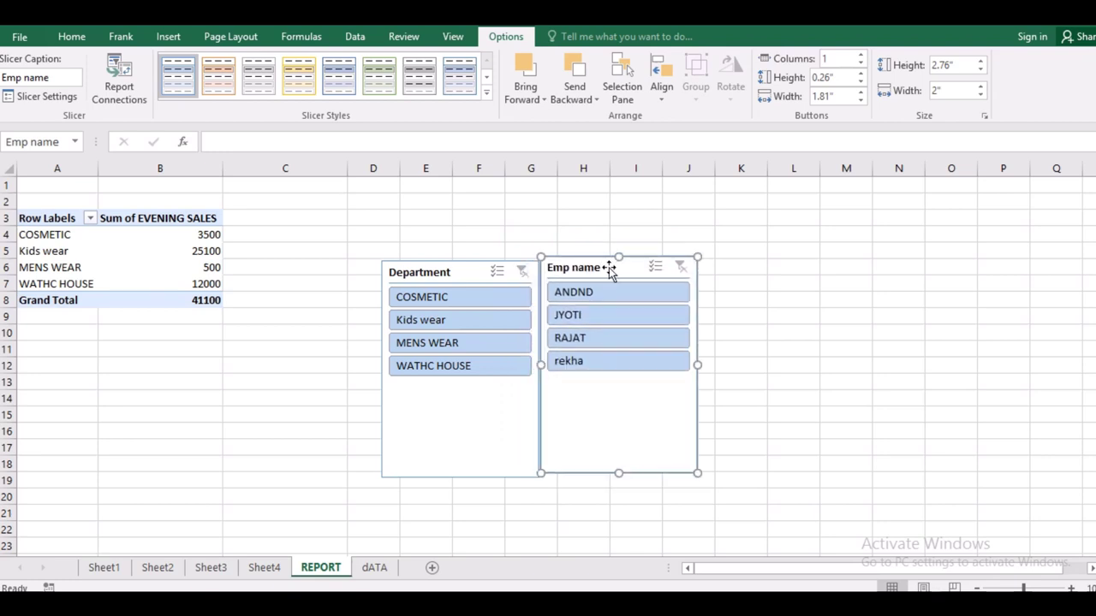
# Step: Try each Department slicer item, then filter by employees ANDND, JYOTI and rekha
pyautogui.click(454, 320)
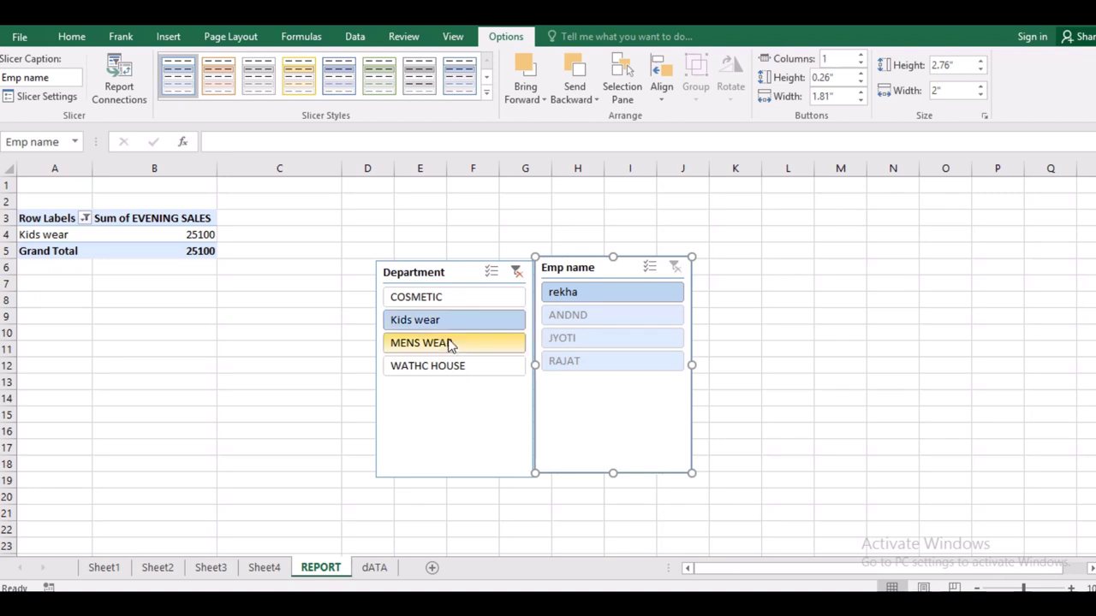
pyautogui.click(450, 344)
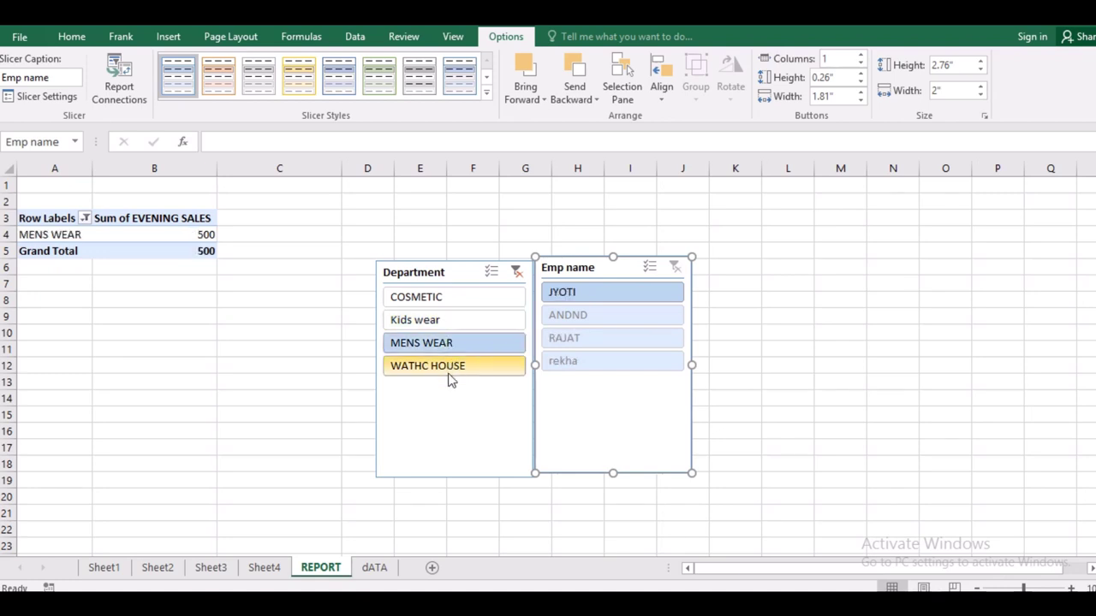
pyautogui.click(451, 370)
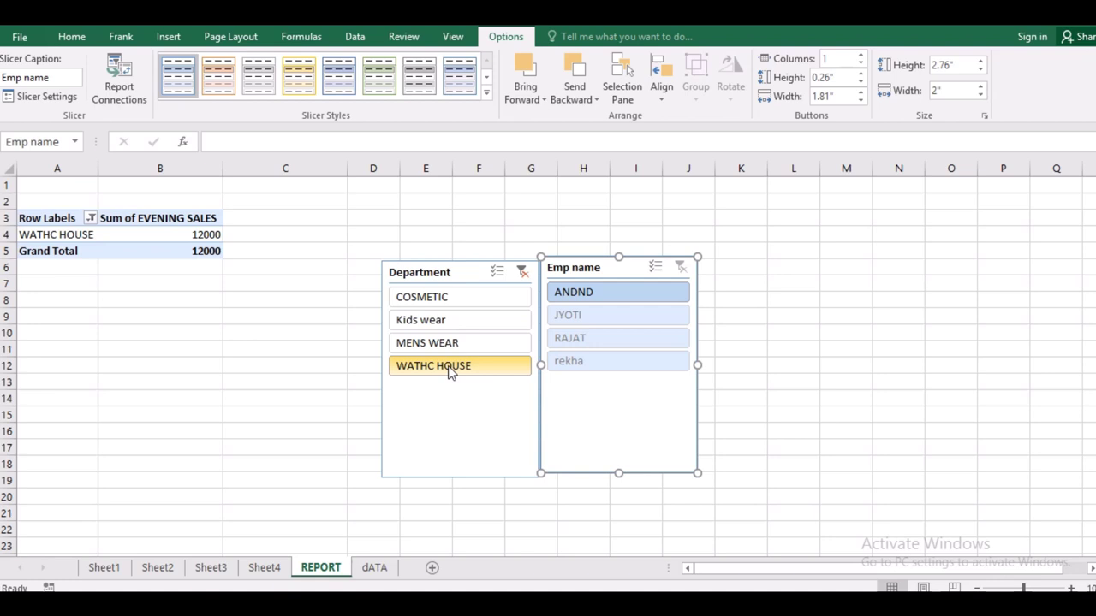
pyautogui.click(454, 294)
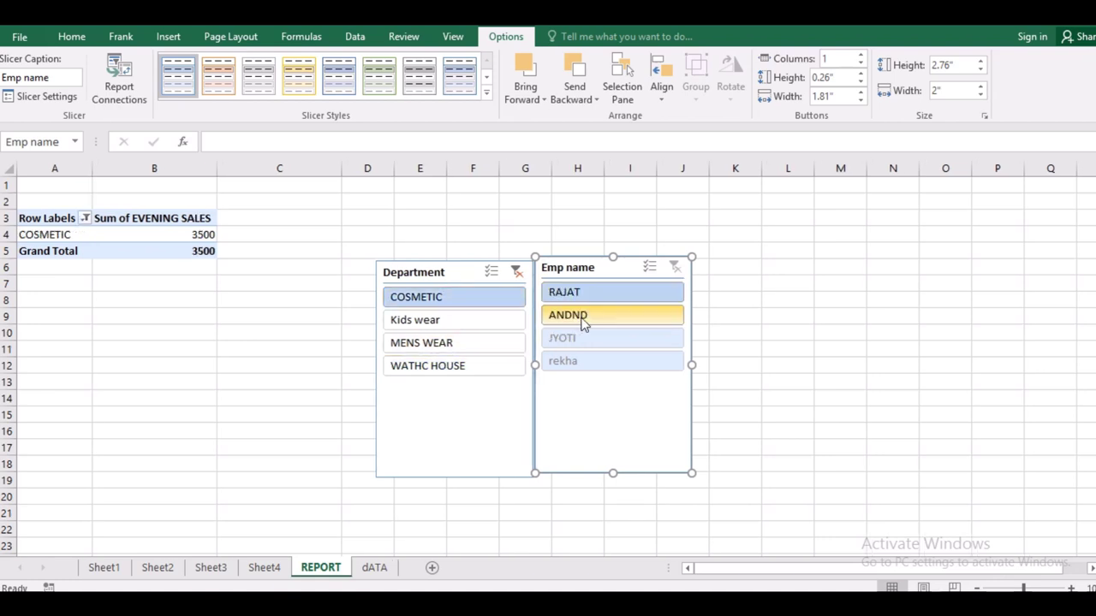
pyautogui.click(582, 319)
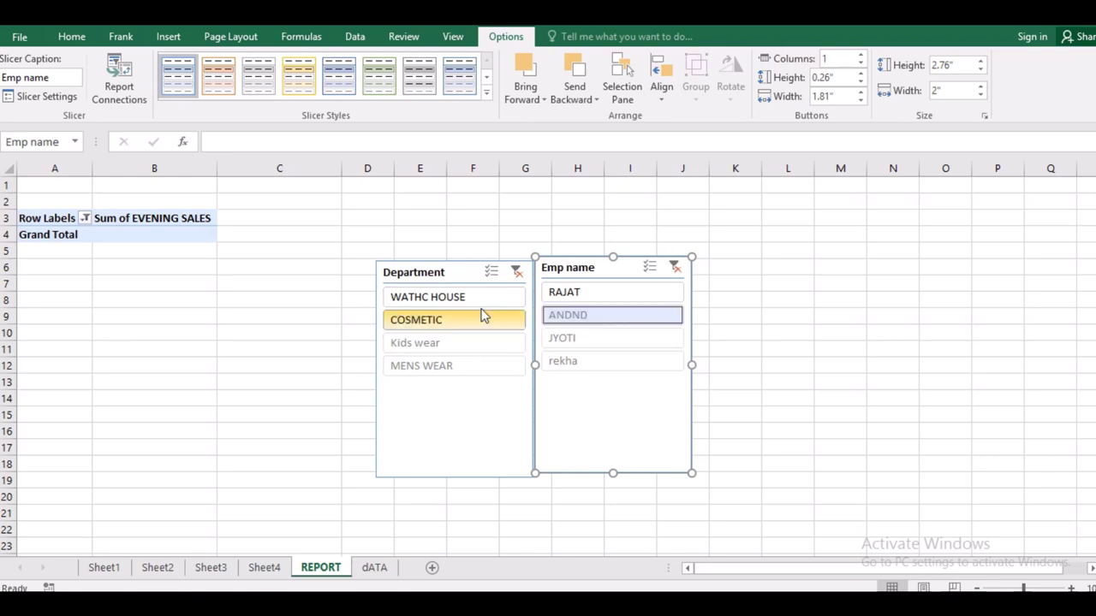
pyautogui.click(590, 340)
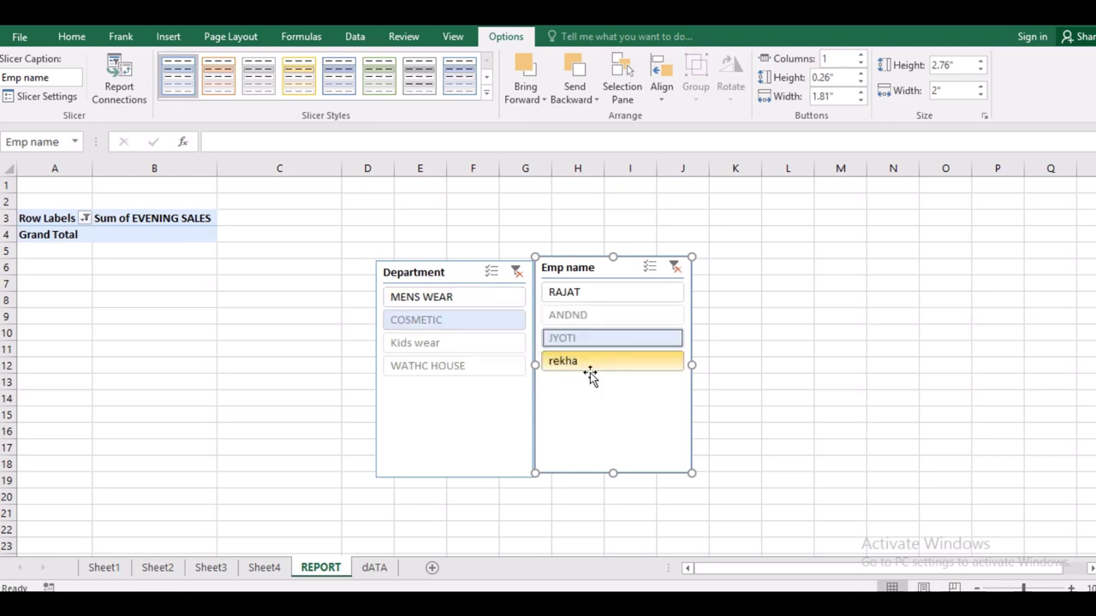
pyautogui.click(592, 359)
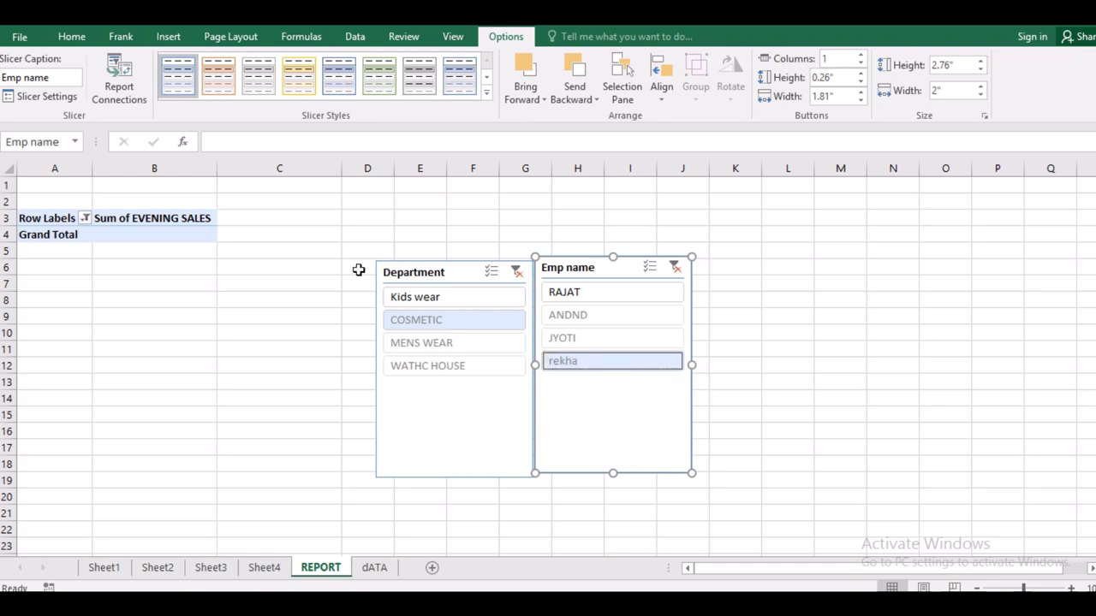
# Step: Review the pivot's slicer Filter Connections and cancel without changes
pyautogui.click(147, 232)
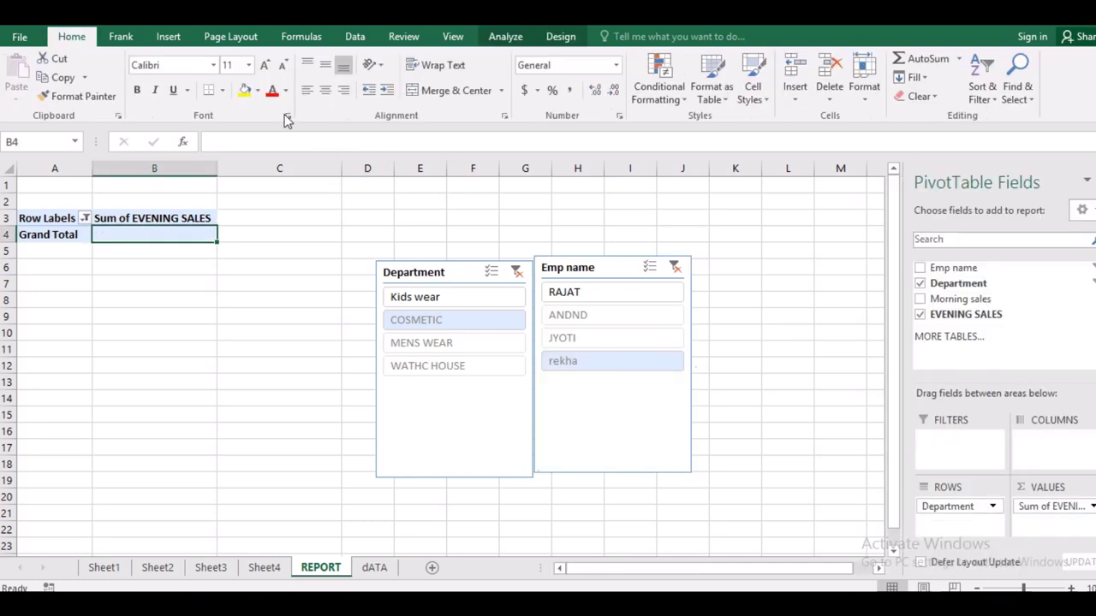
pyautogui.click(506, 36)
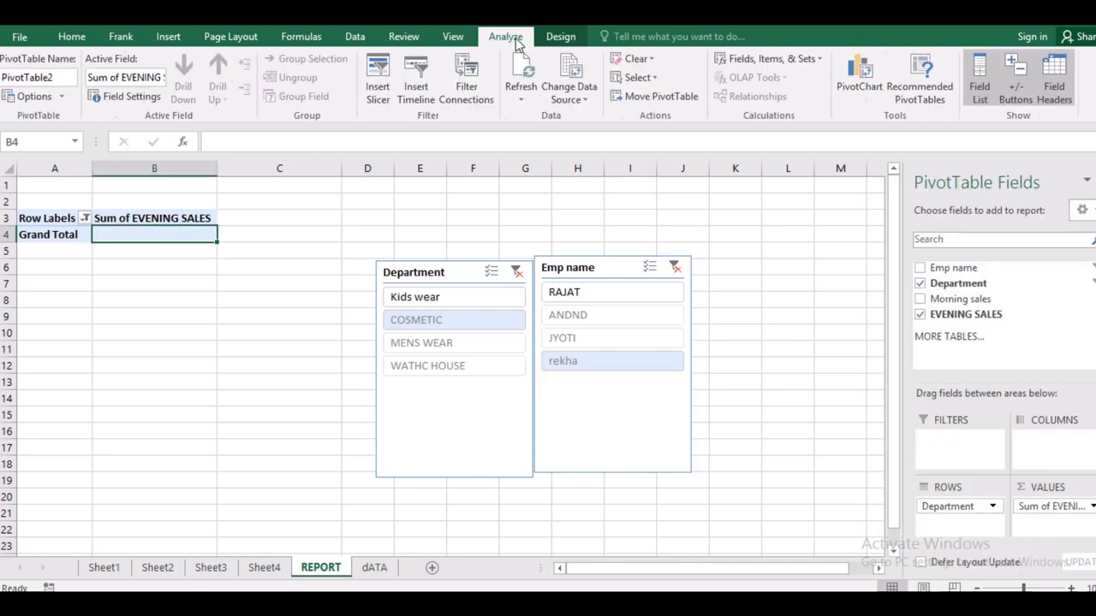
pyautogui.click(469, 92)
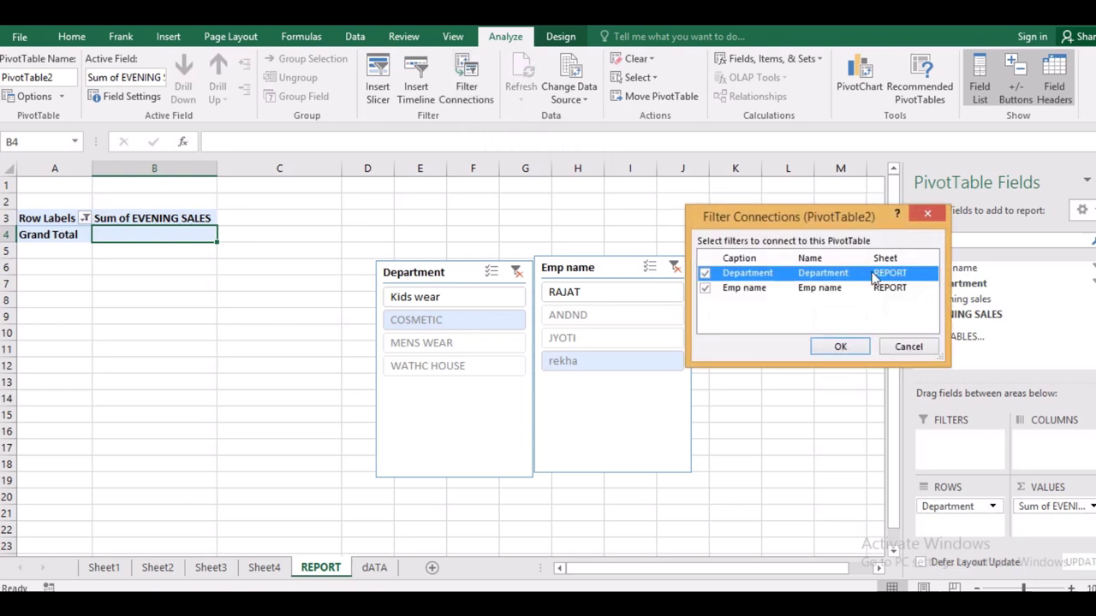
pyautogui.click(903, 350)
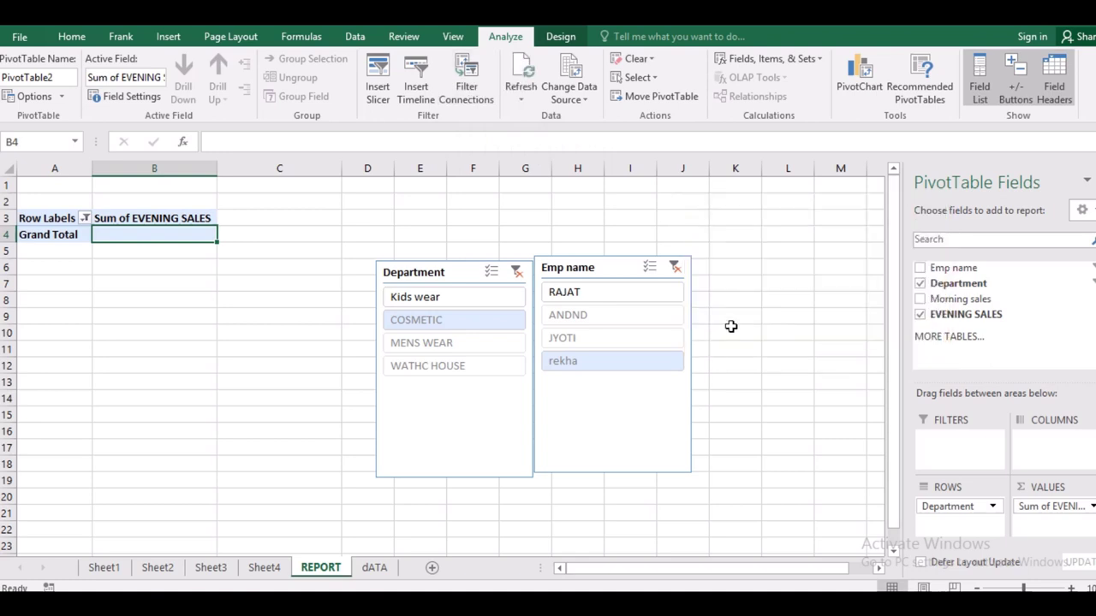
pyautogui.click(729, 332)
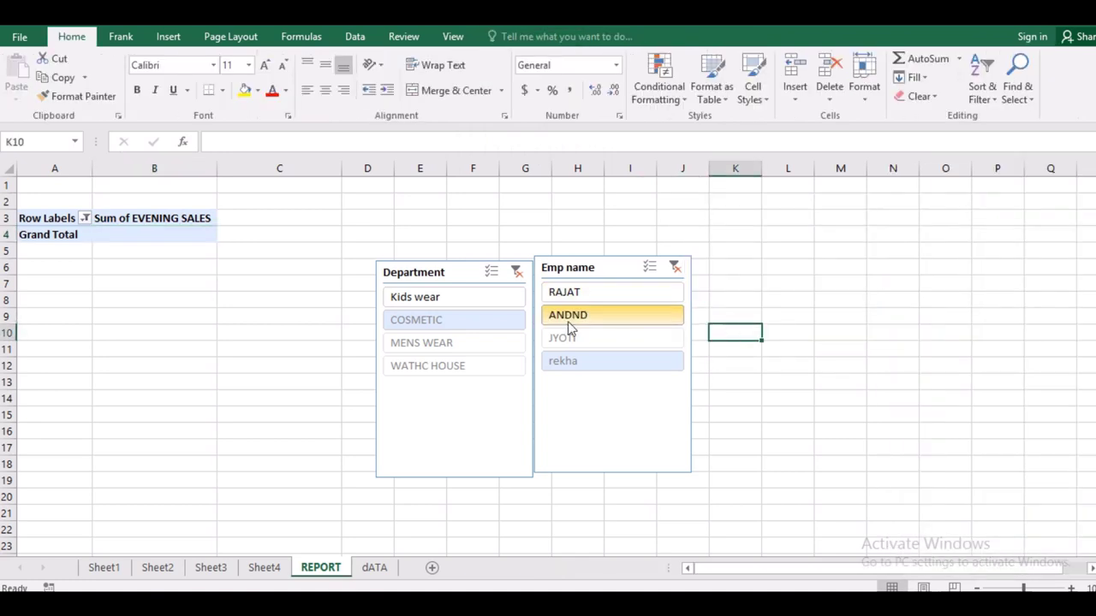
# Step: With one employee selected, try MENS WEAR, COSMETIC, Kids wear, WATHC HOUSE, ending on COSMETIC
pyautogui.click(569, 323)
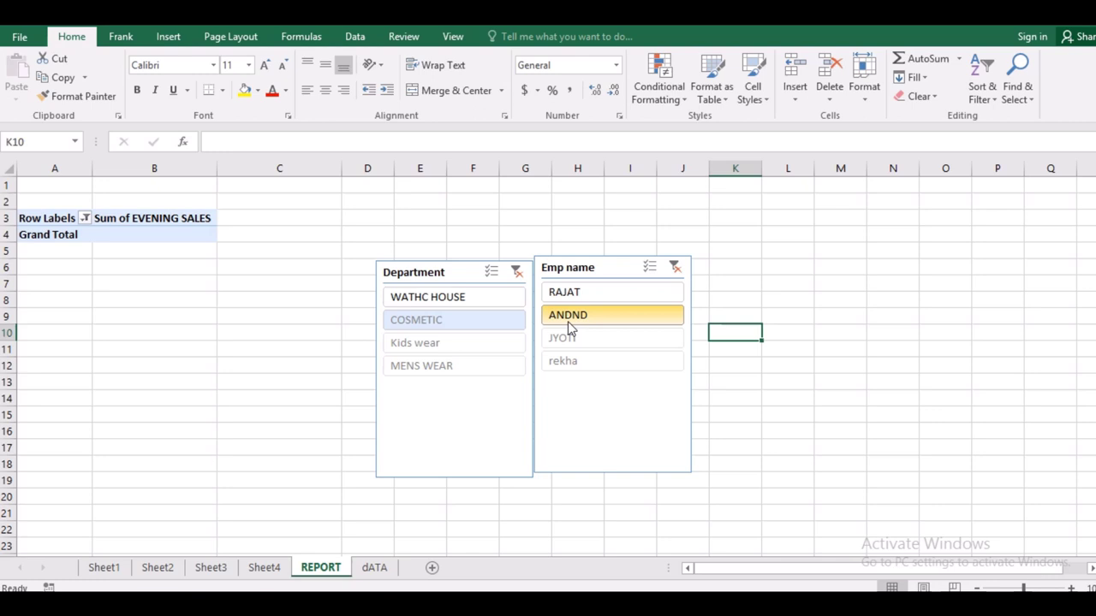
pyautogui.click(565, 339)
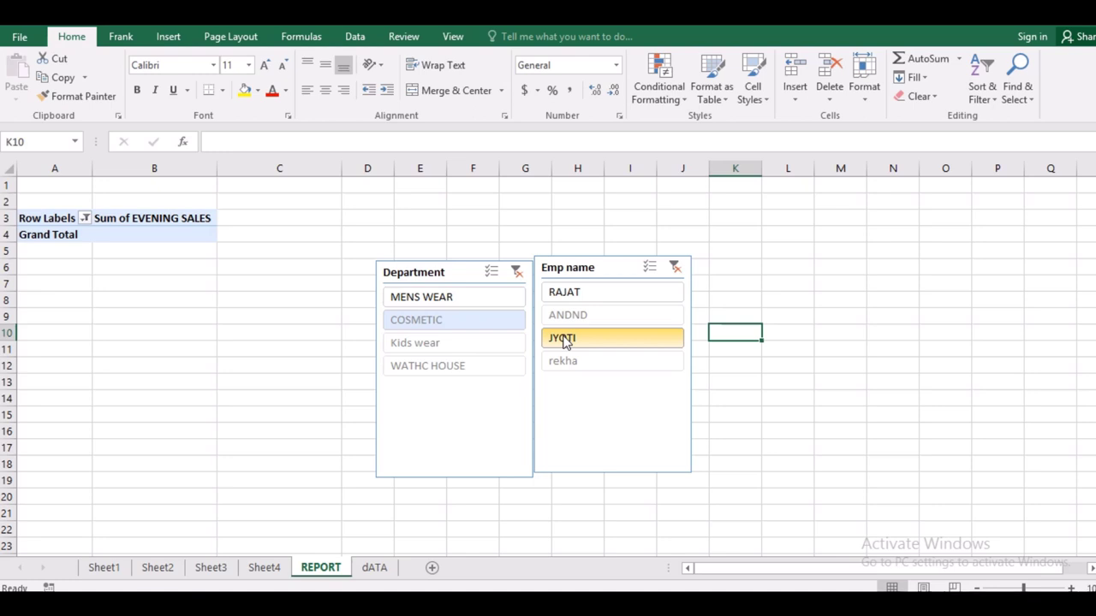
pyautogui.click(471, 304)
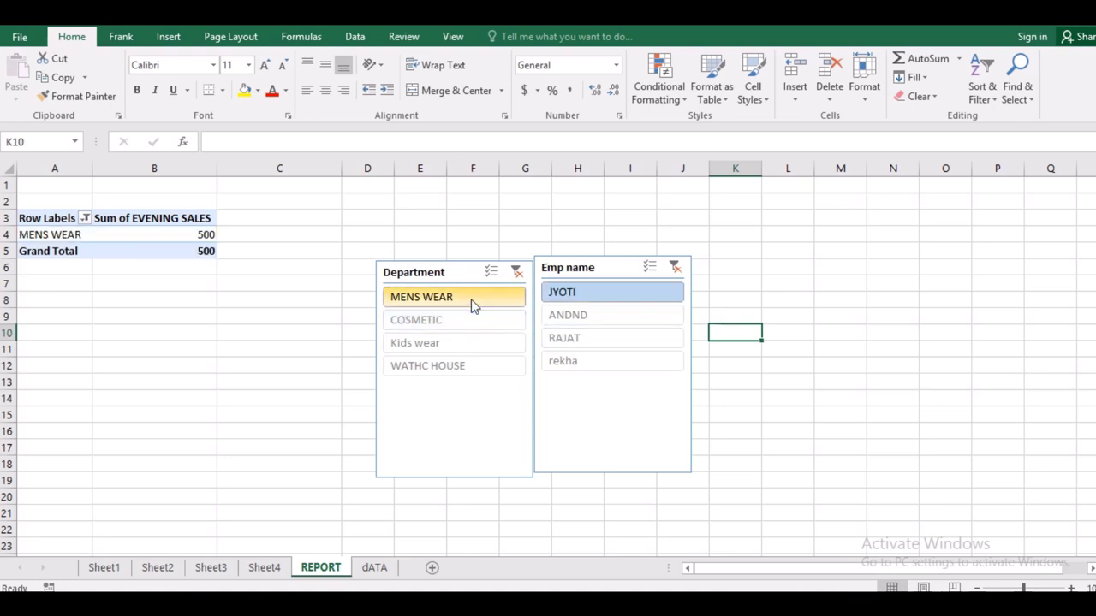
pyautogui.click(418, 319)
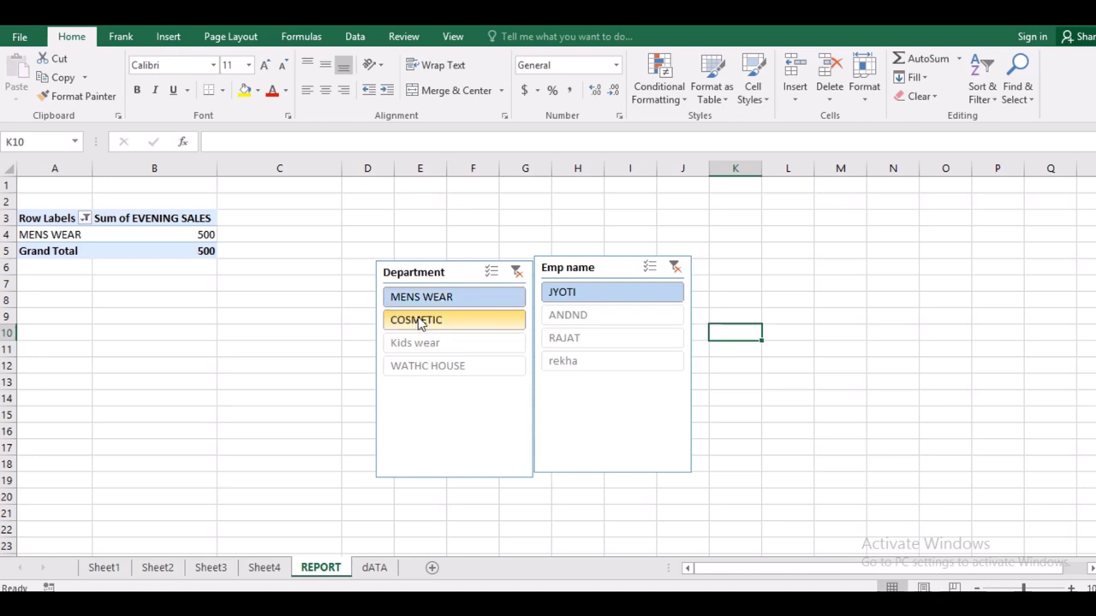
pyautogui.click(419, 344)
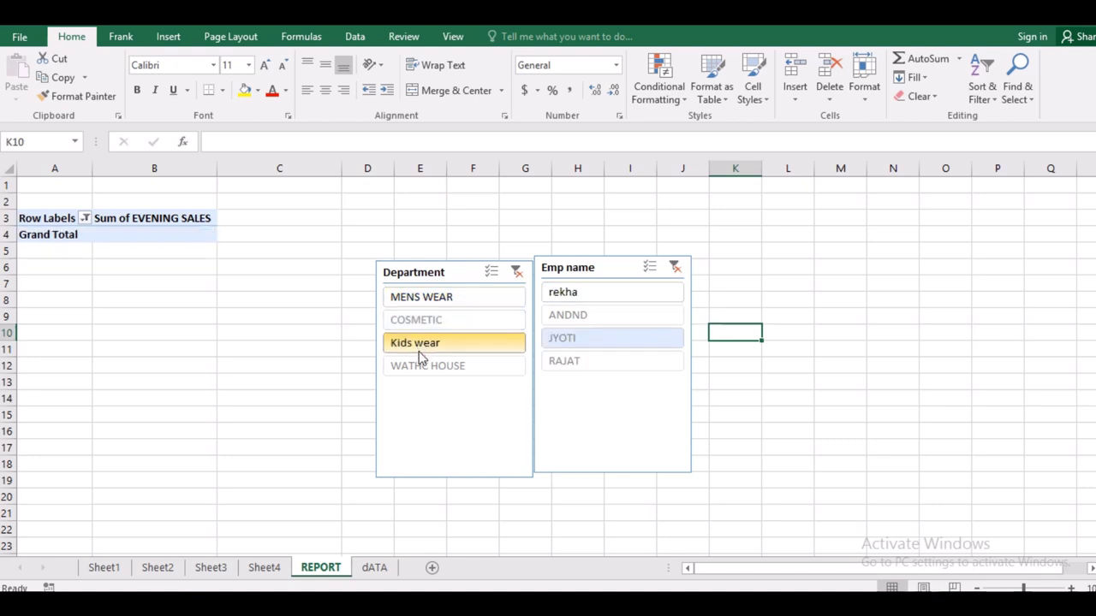
pyautogui.click(417, 368)
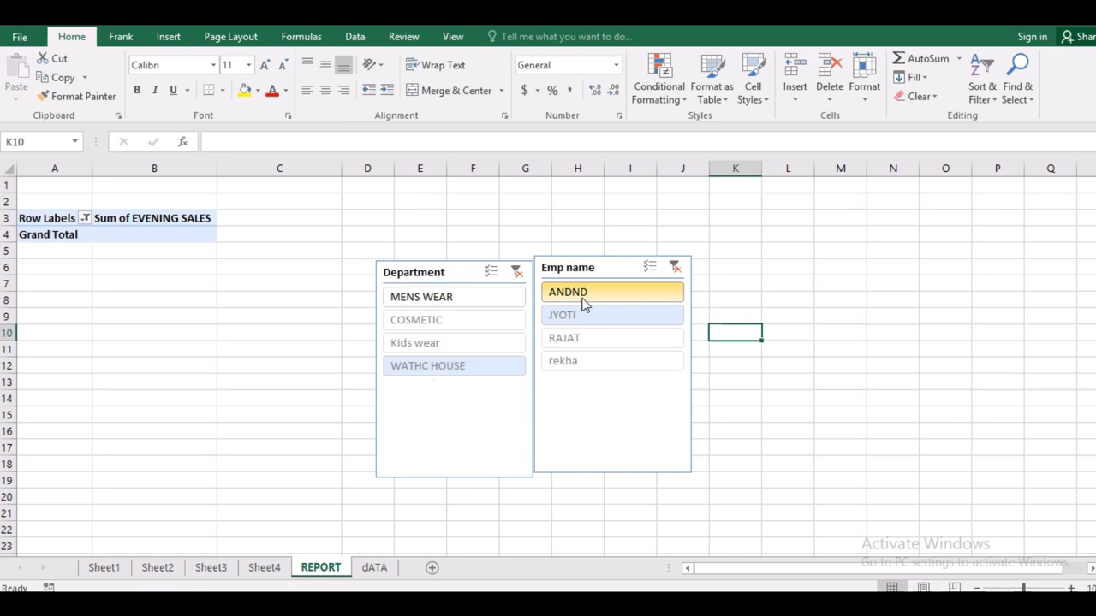
pyautogui.click(437, 324)
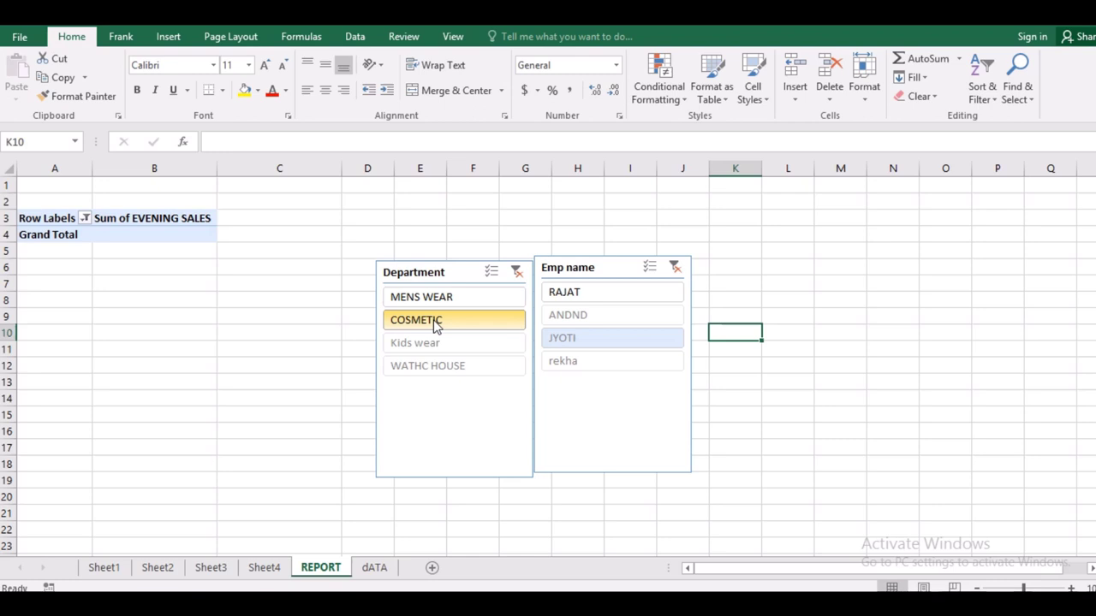
pyautogui.click(188, 237)
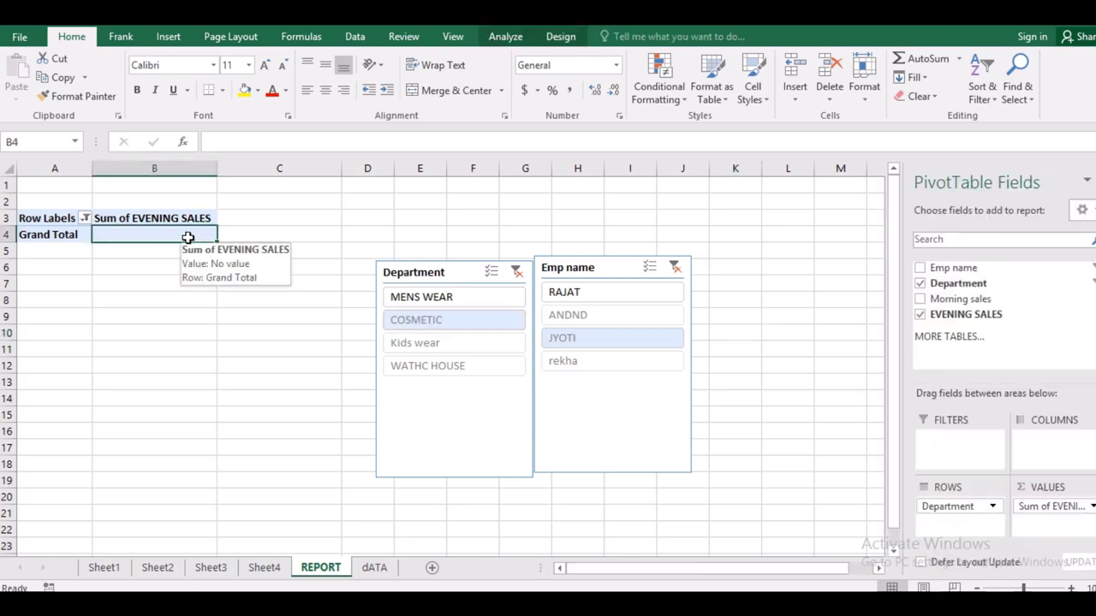
# Step: On the dATA sheet, locate the MENS WEAR employee's row and values
pyautogui.click(377, 568)
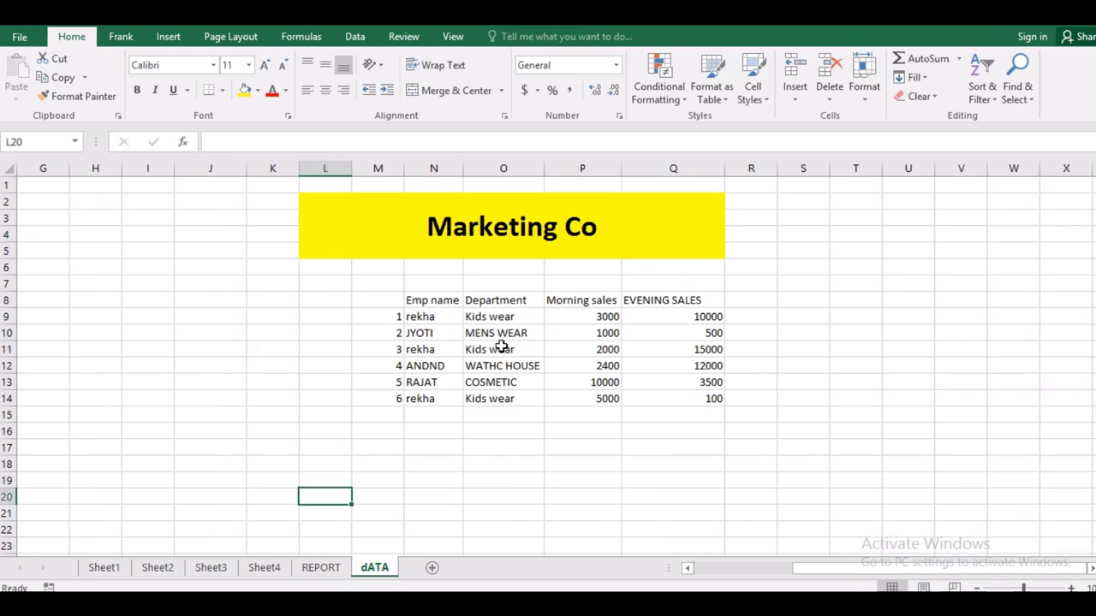
pyautogui.click(582, 312)
pyautogui.click(444, 311)
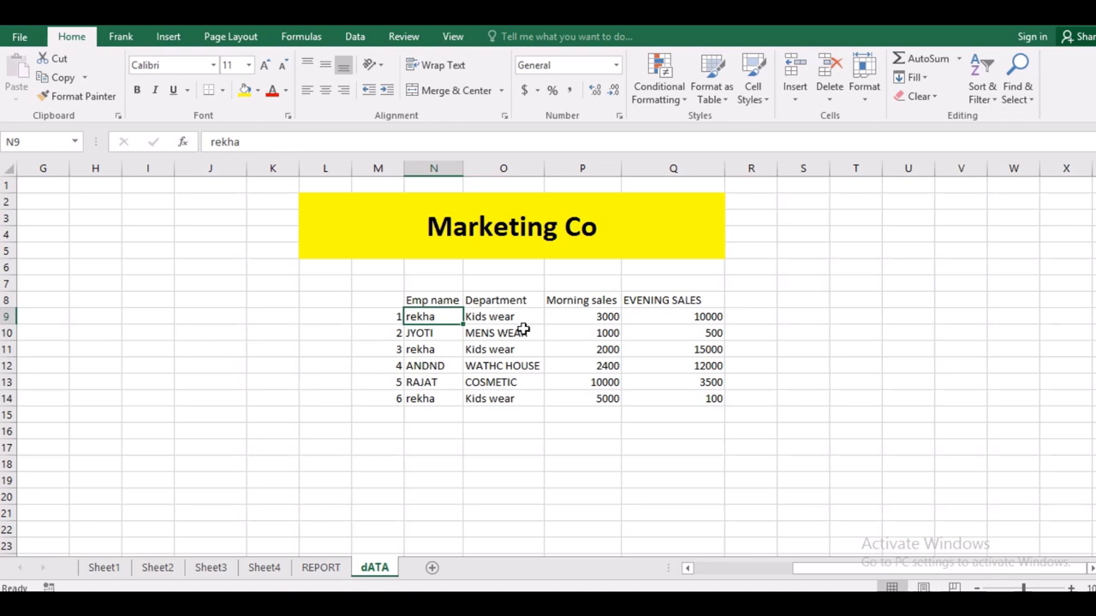
pyautogui.click(440, 339)
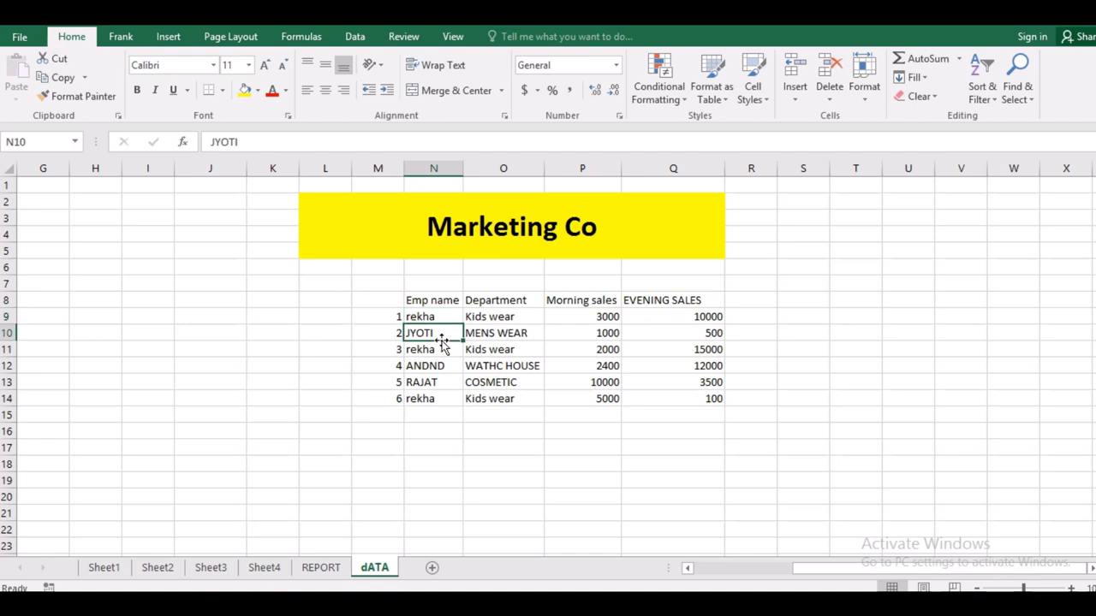
pyautogui.click(495, 338)
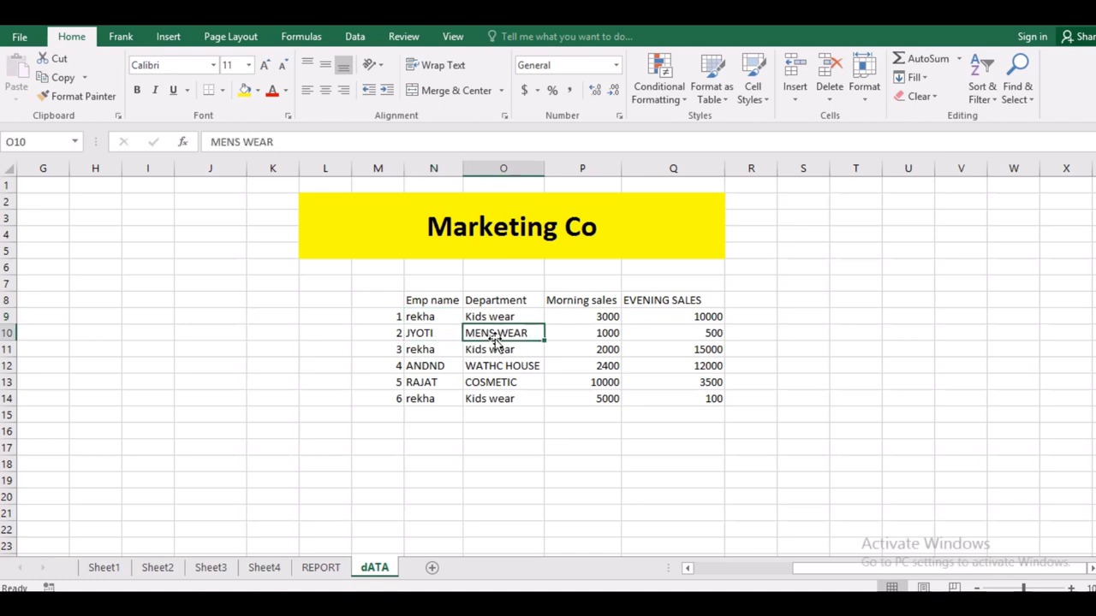
# Step: Change the MENS WEAR employee's morning sales from 1000 to 3000
pyautogui.doubleClick(600, 334)
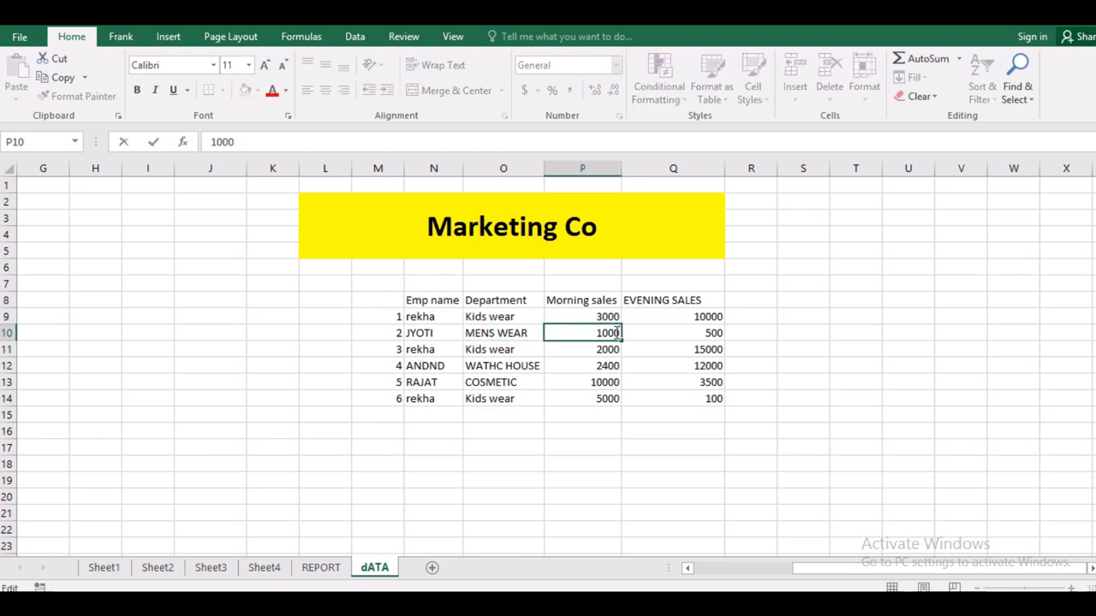
pyautogui.press('Left')
pyautogui.press('Left')
pyautogui.press('Left')
pyautogui.press('BackSpace')
pyautogui.write('3')
pyautogui.press('Return')
pyautogui.click(611, 419)
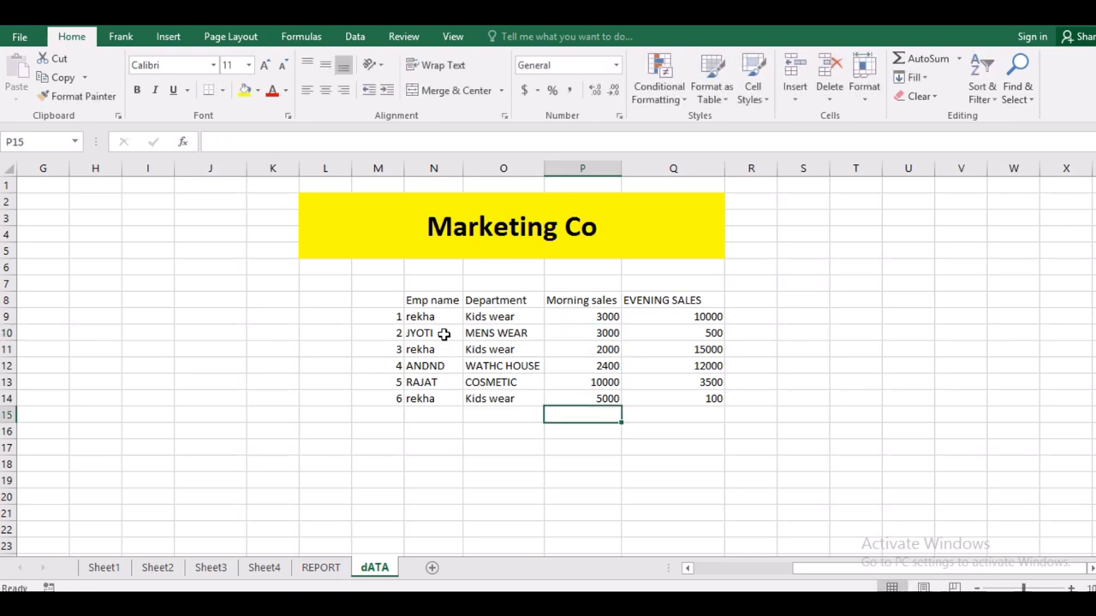
# Step: Append VERMA to that employee's name and autofit column N
pyautogui.doubleClick(444, 334)
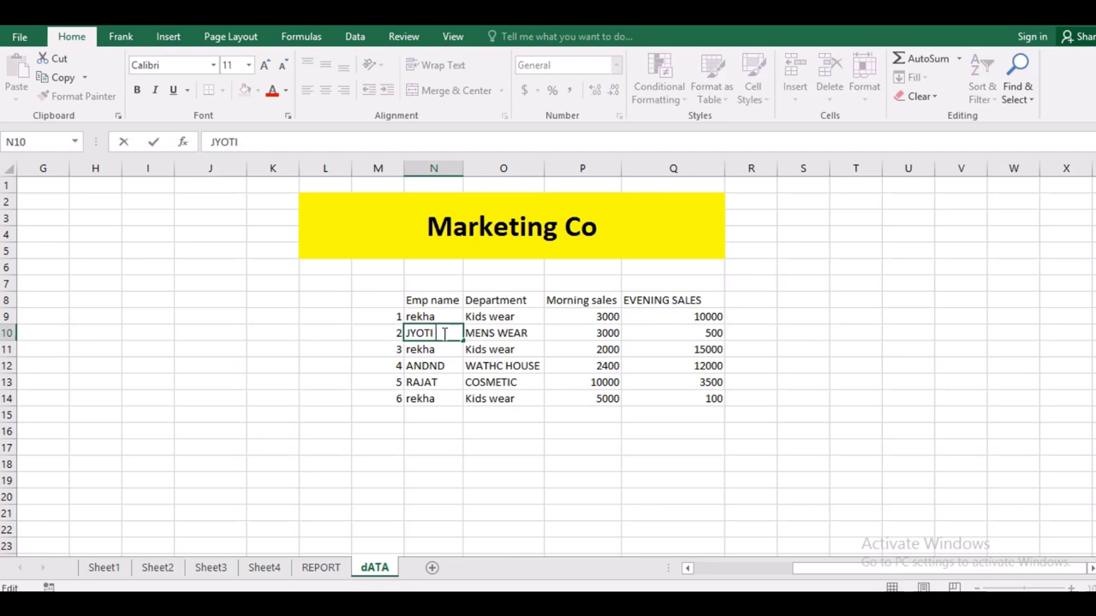
pyautogui.write('VE')
pyautogui.write('RMA')
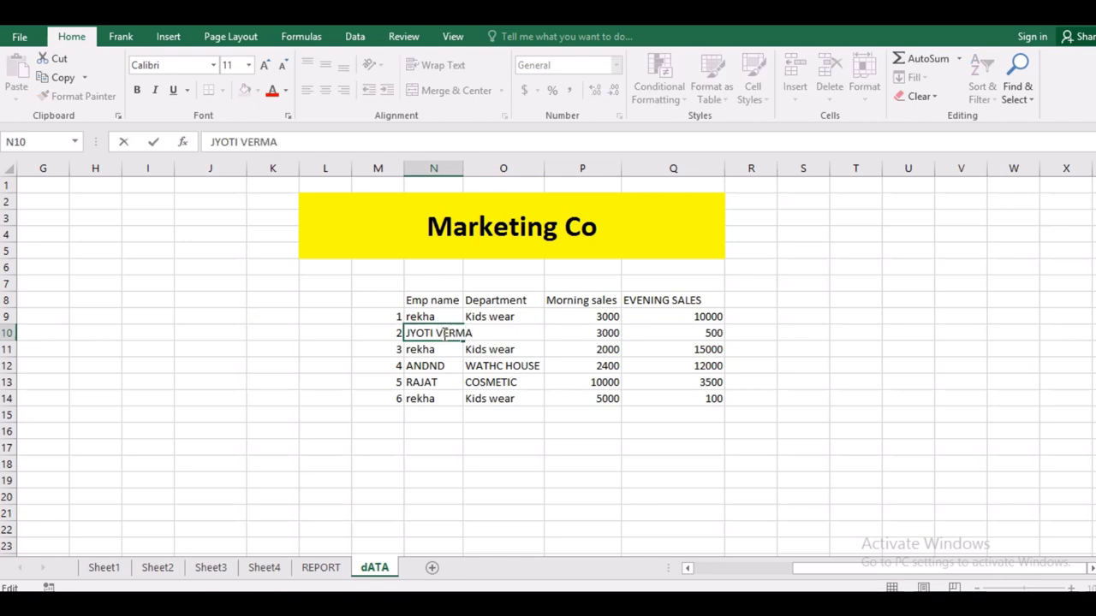
pyautogui.press('Return')
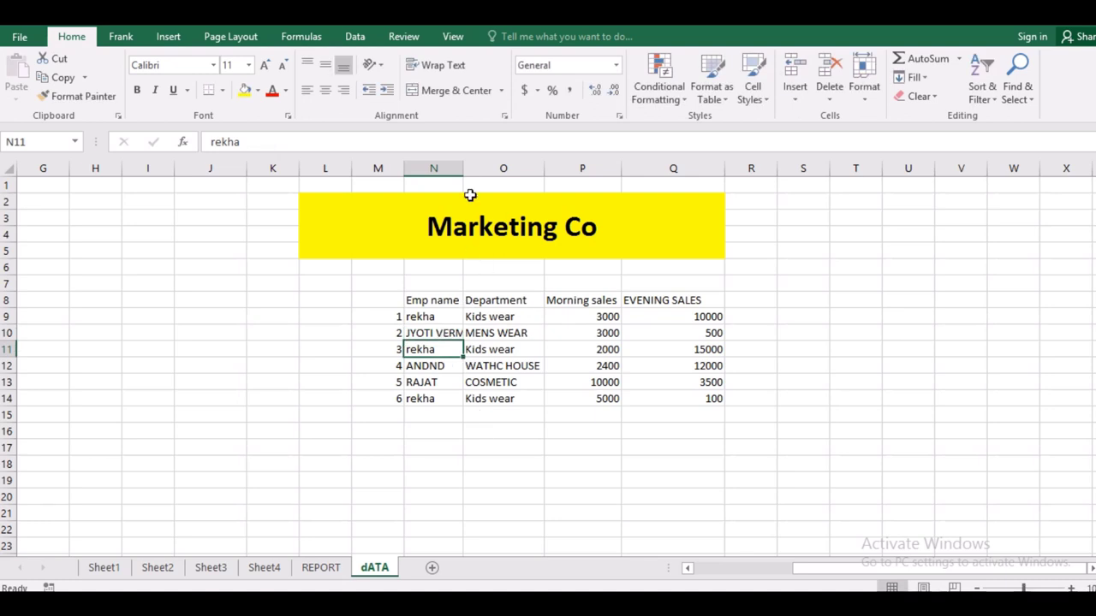
pyautogui.doubleClick(463, 169)
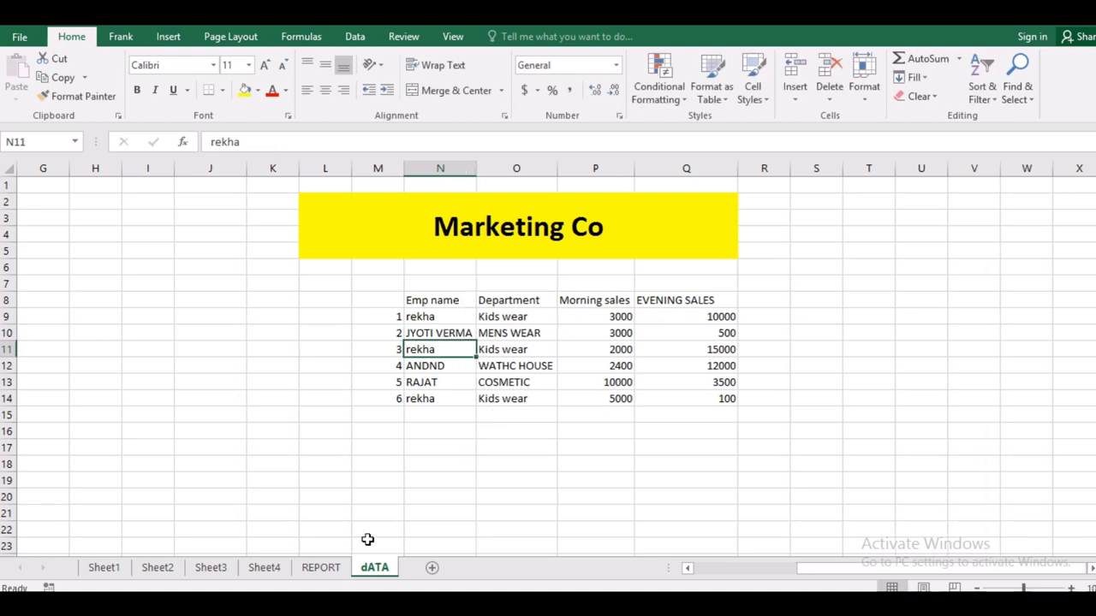
# Step: Clear the Department and Emp name slicer filters, and replace Department rows with Emp name rows
pyautogui.click(324, 569)
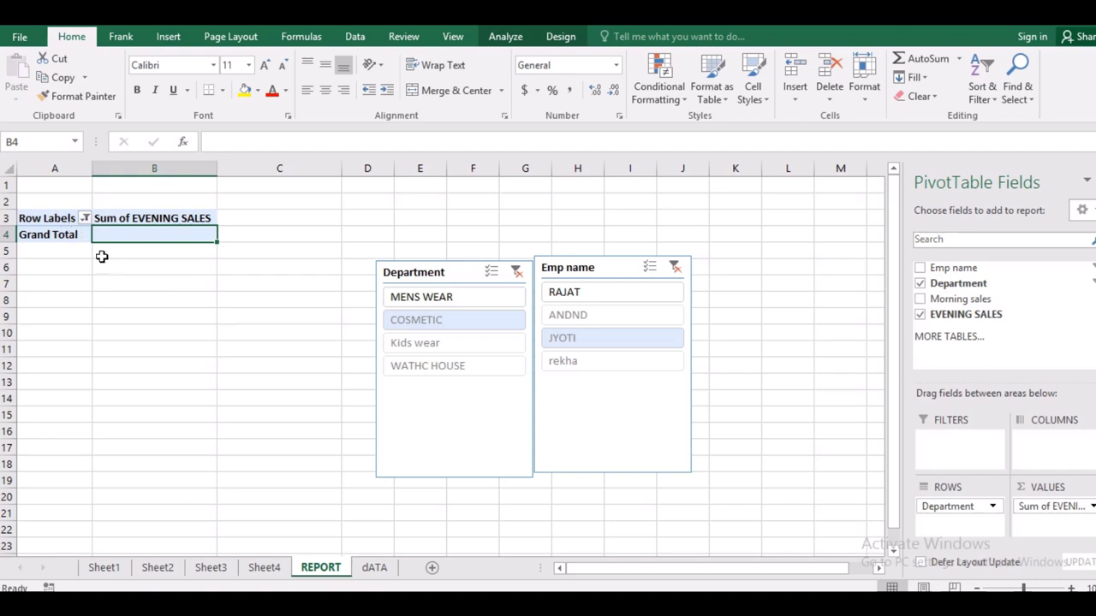
pyautogui.click(517, 273)
pyautogui.click(676, 268)
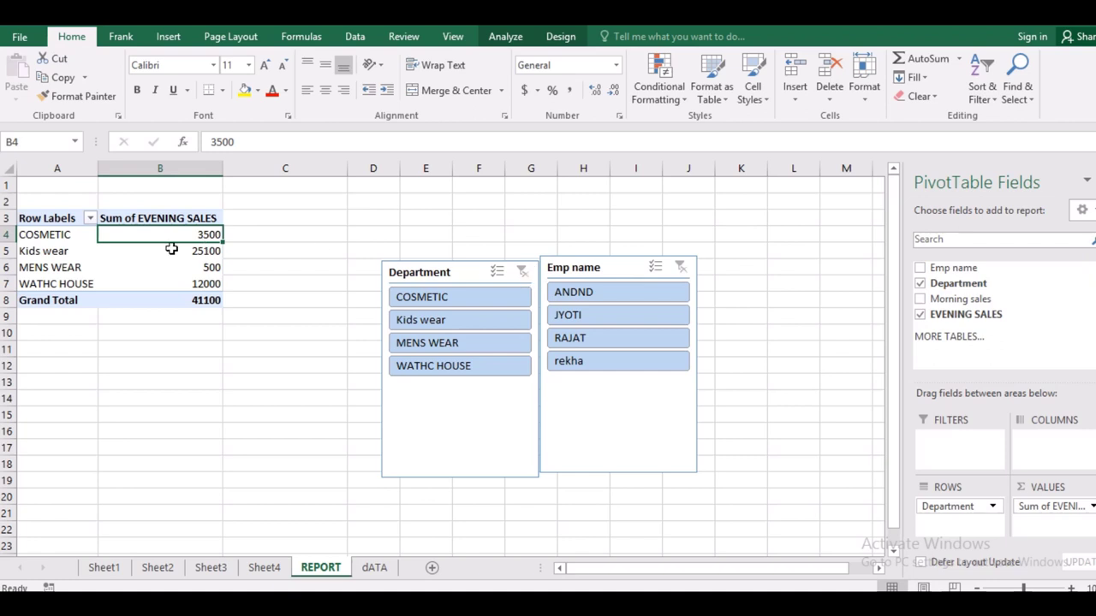
pyautogui.click(920, 268)
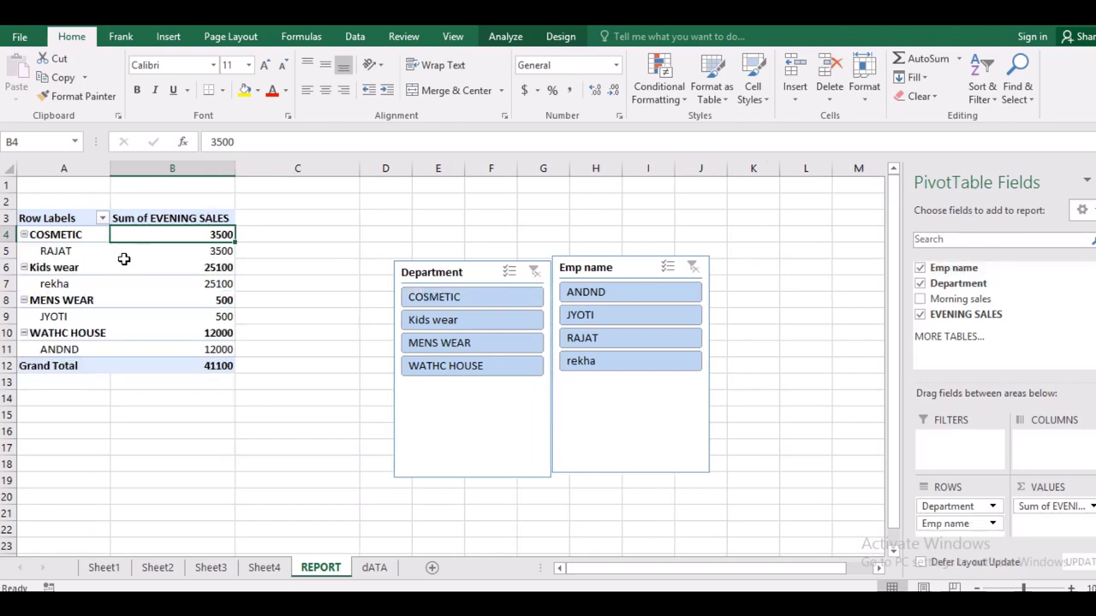
pyautogui.click(920, 283)
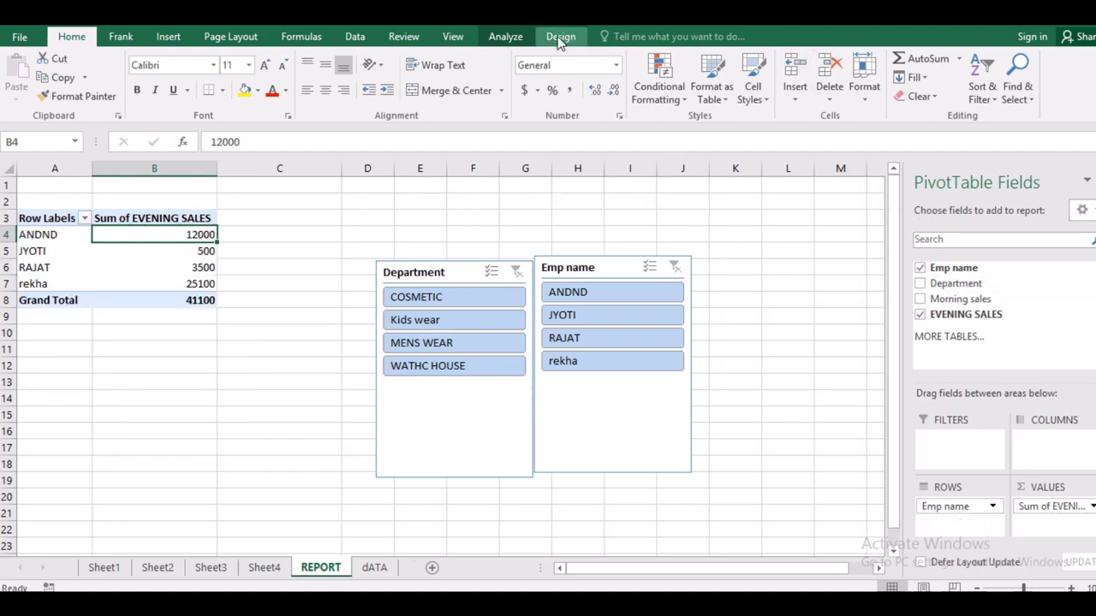
# Step: Refresh All so the renamed employee appears, with evening sales of 500
pyautogui.click(526, 41)
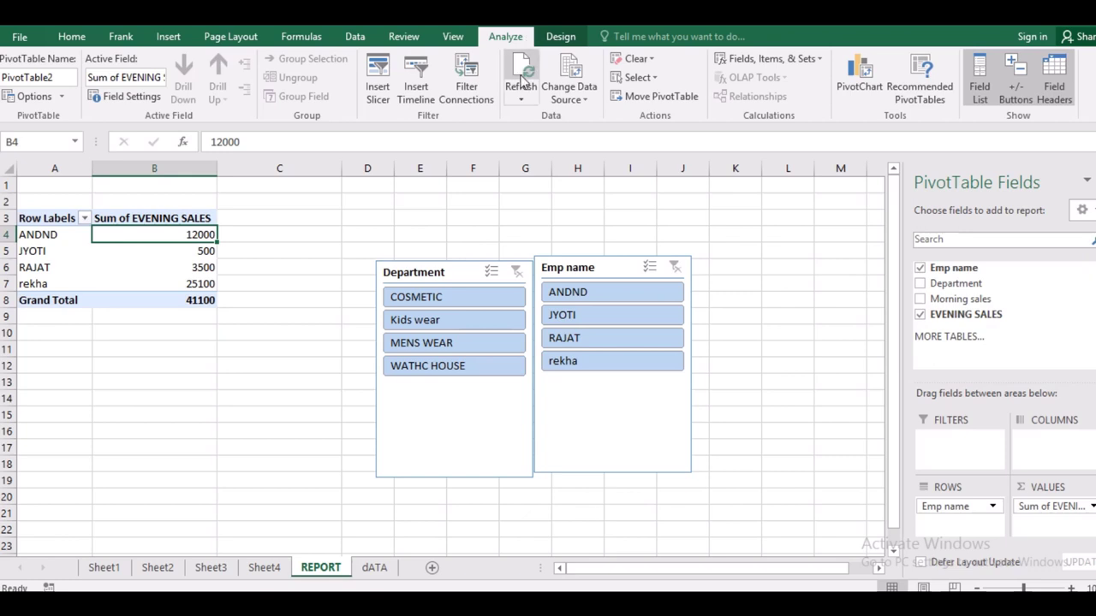
pyautogui.click(524, 100)
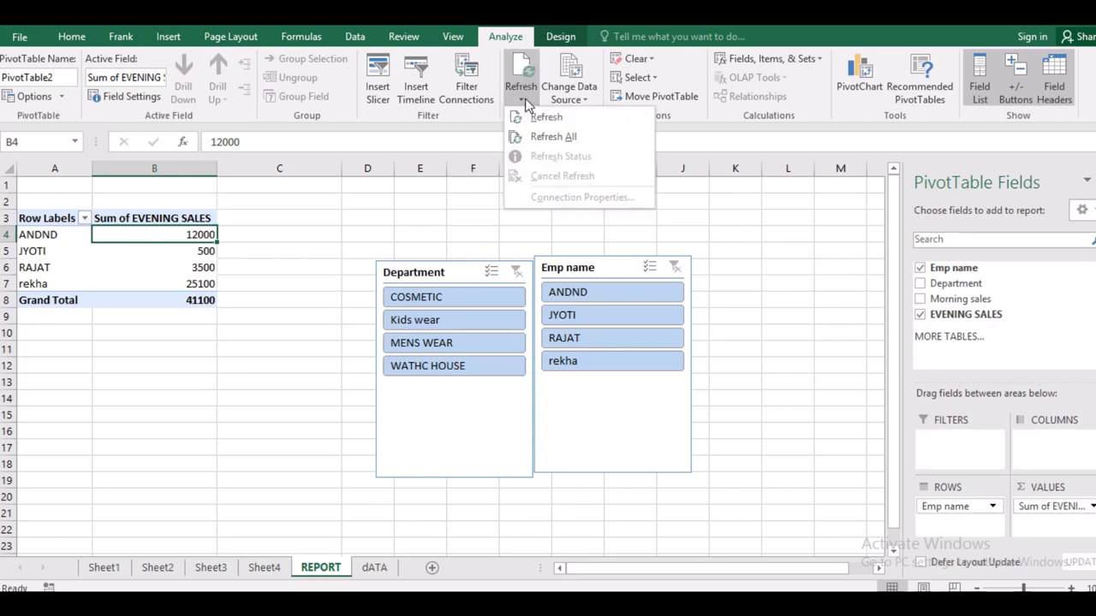
pyautogui.click(539, 139)
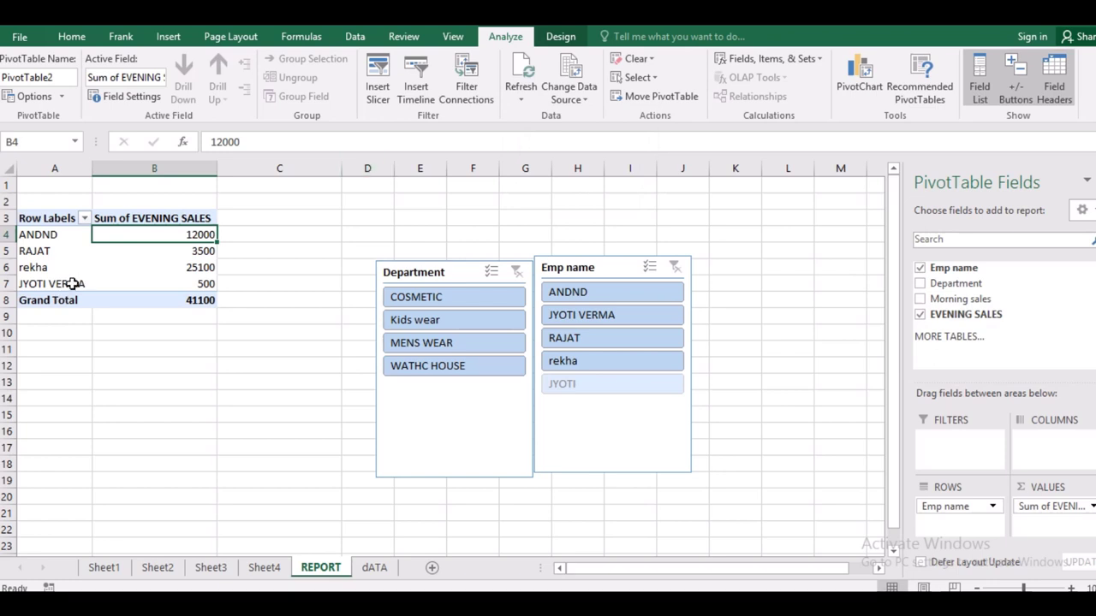
pyautogui.click(73, 284)
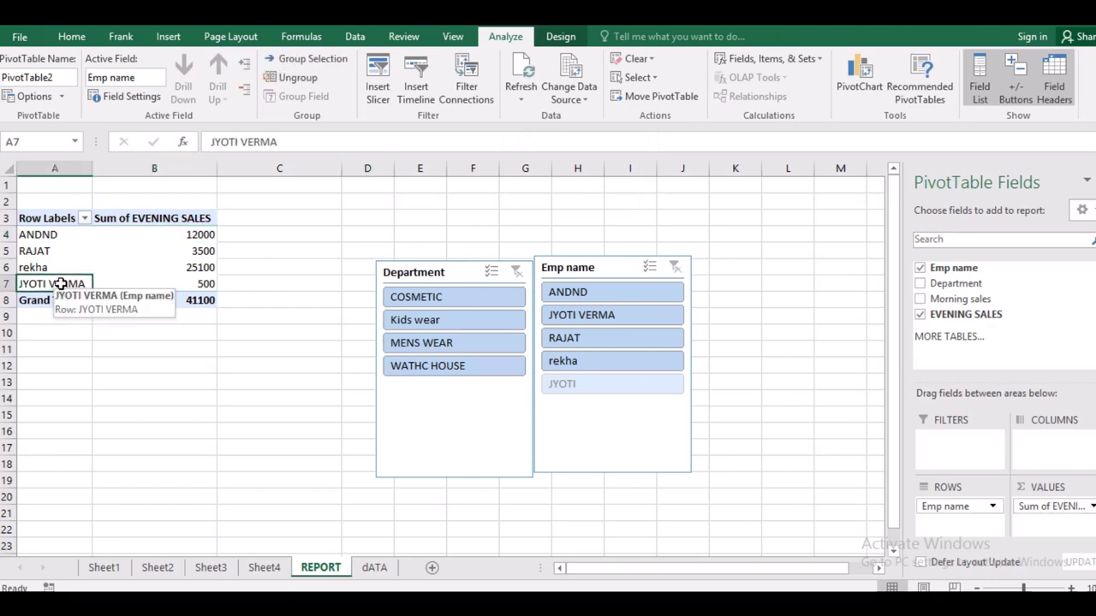
pyautogui.click(170, 287)
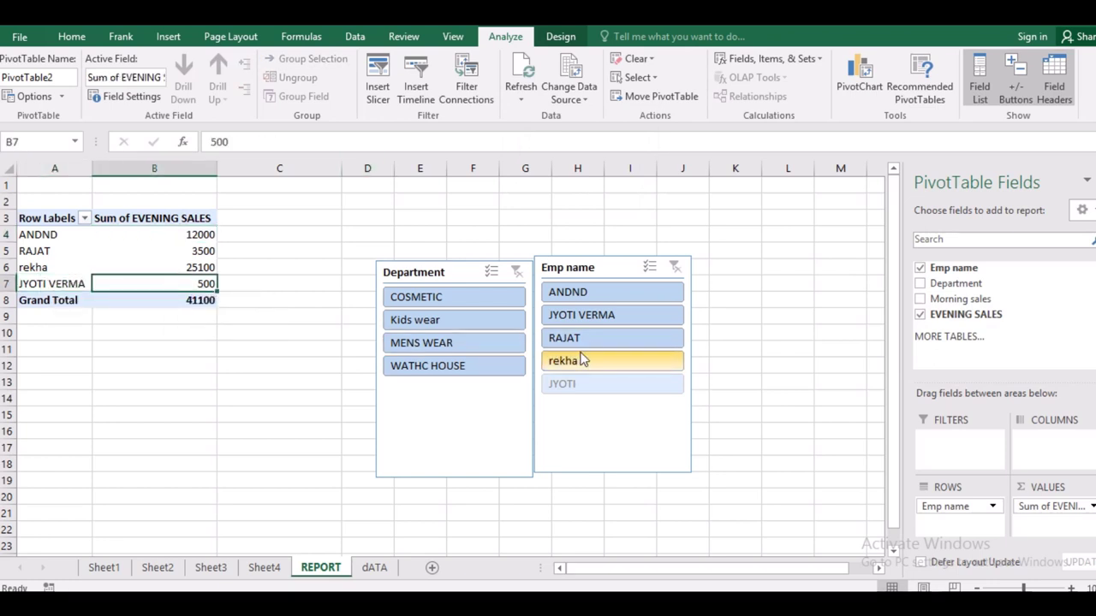
# Step: Add Sum of Morning sales (3000 for the renamed employee) and return to the dATA sheet
pyautogui.click(919, 299)
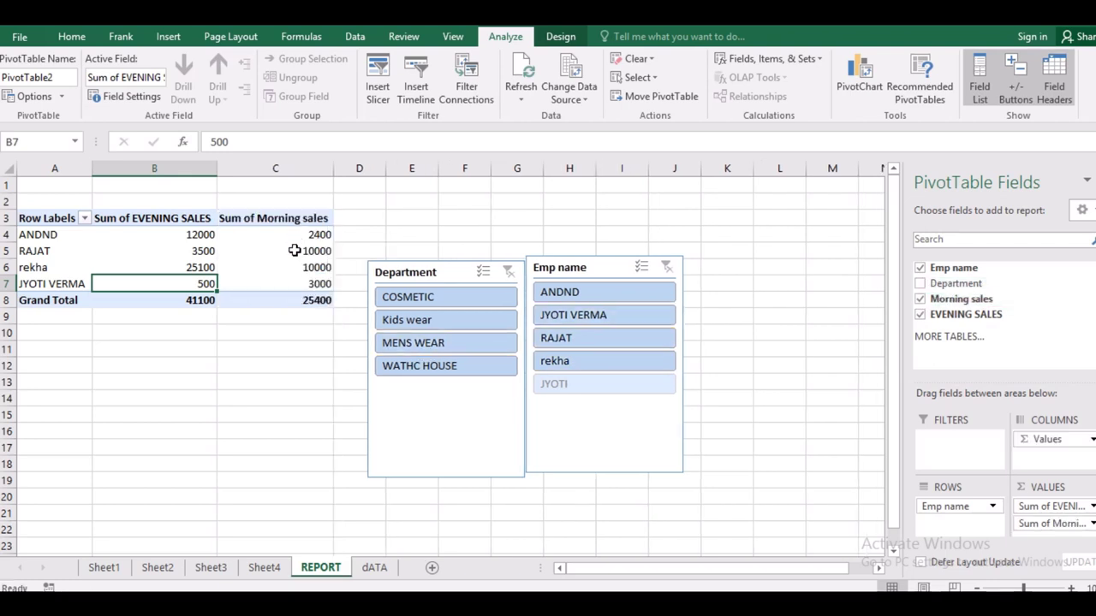
pyautogui.click(317, 283)
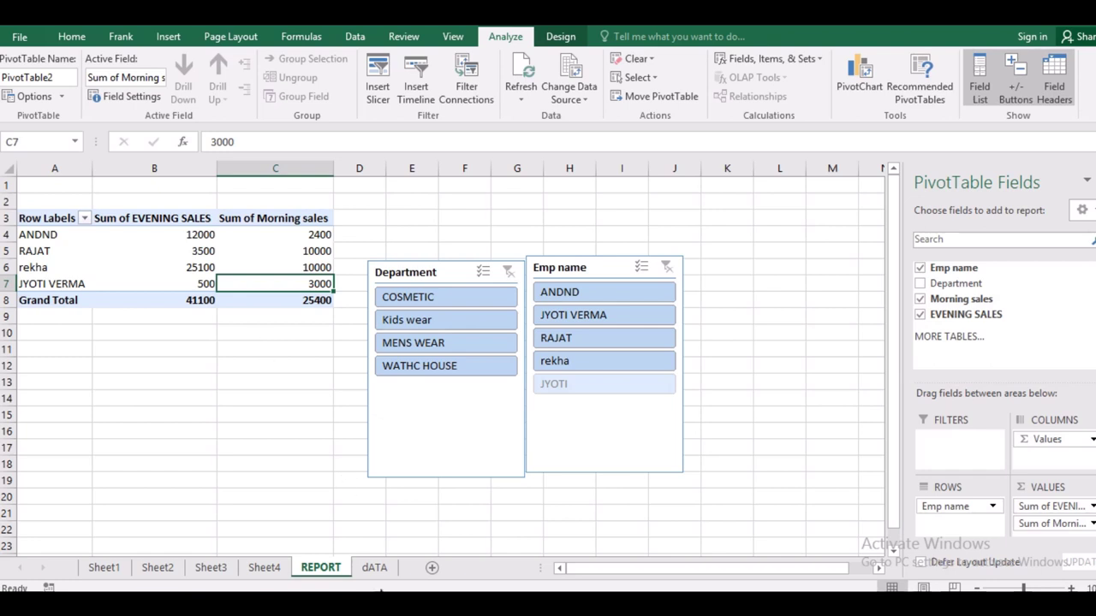
pyautogui.click(374, 569)
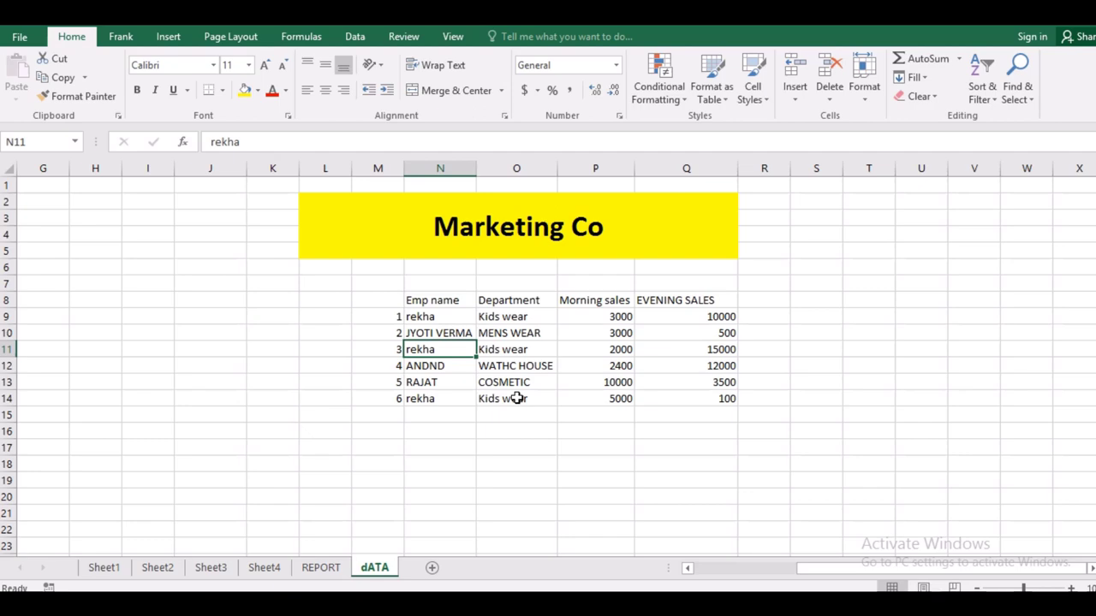
pyautogui.click(581, 361)
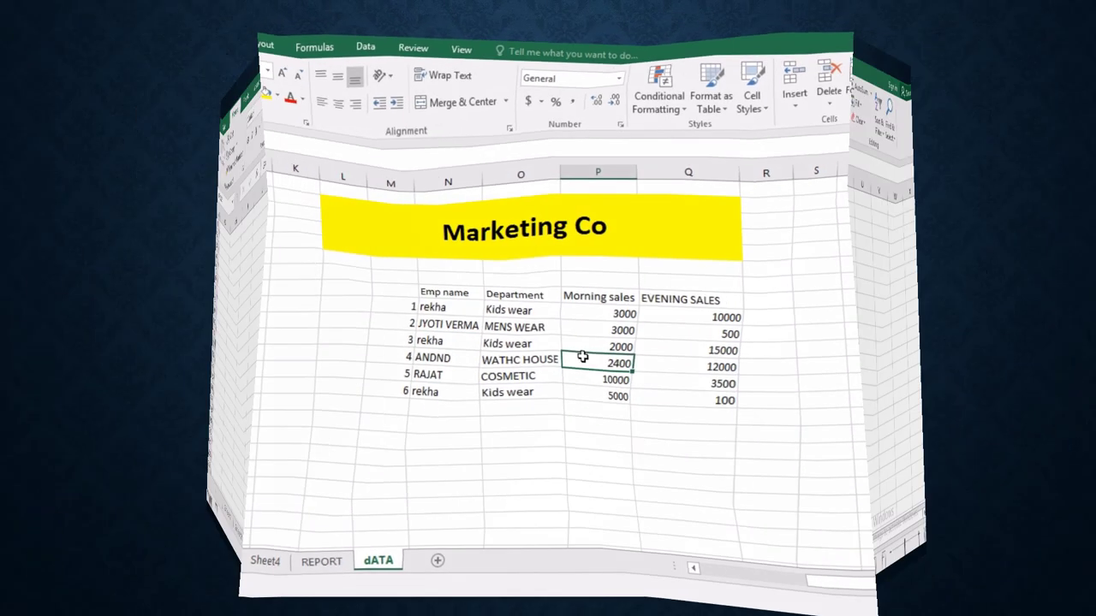